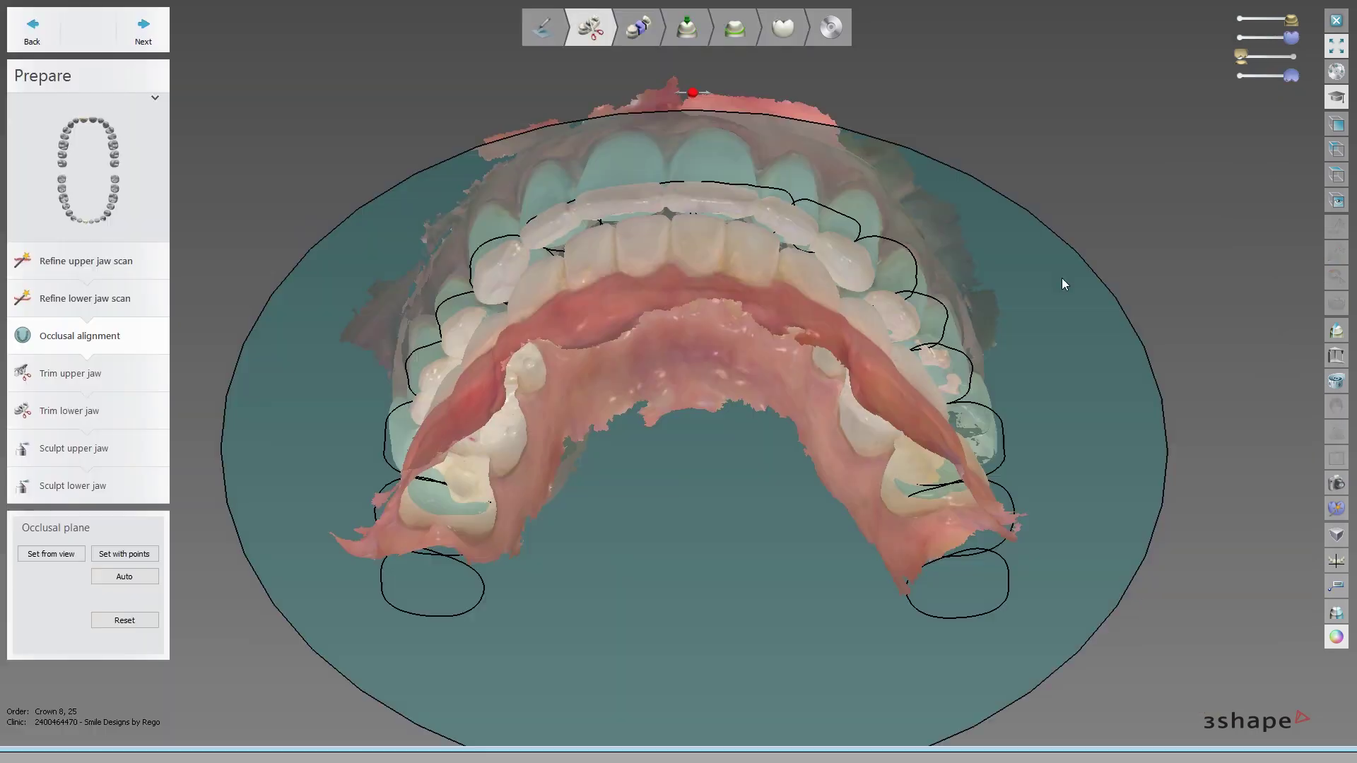
- Orbit the colour-textured jaw scans to a tilted front view of the occlusal plane
mouse_move(1062, 278)
right_mouse_down()
mouse_move(1062, 335)
mouse_move(989, 304)
mouse_move(1004, 328)
mouse_move(987, 323)
right_mouse_up()
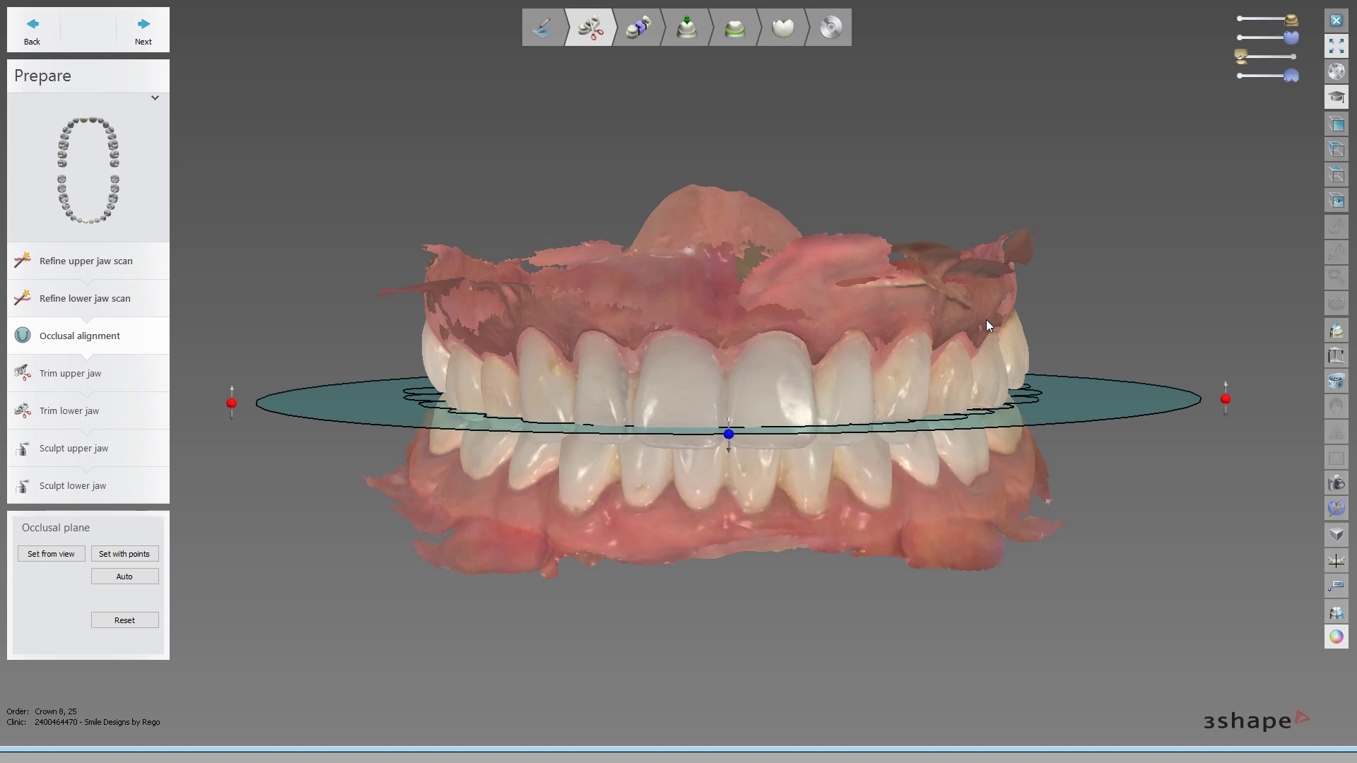
mouse_move(854, 307)
right_mouse_down()
mouse_move(879, 226)
mouse_move(874, 263)
right_mouse_up()
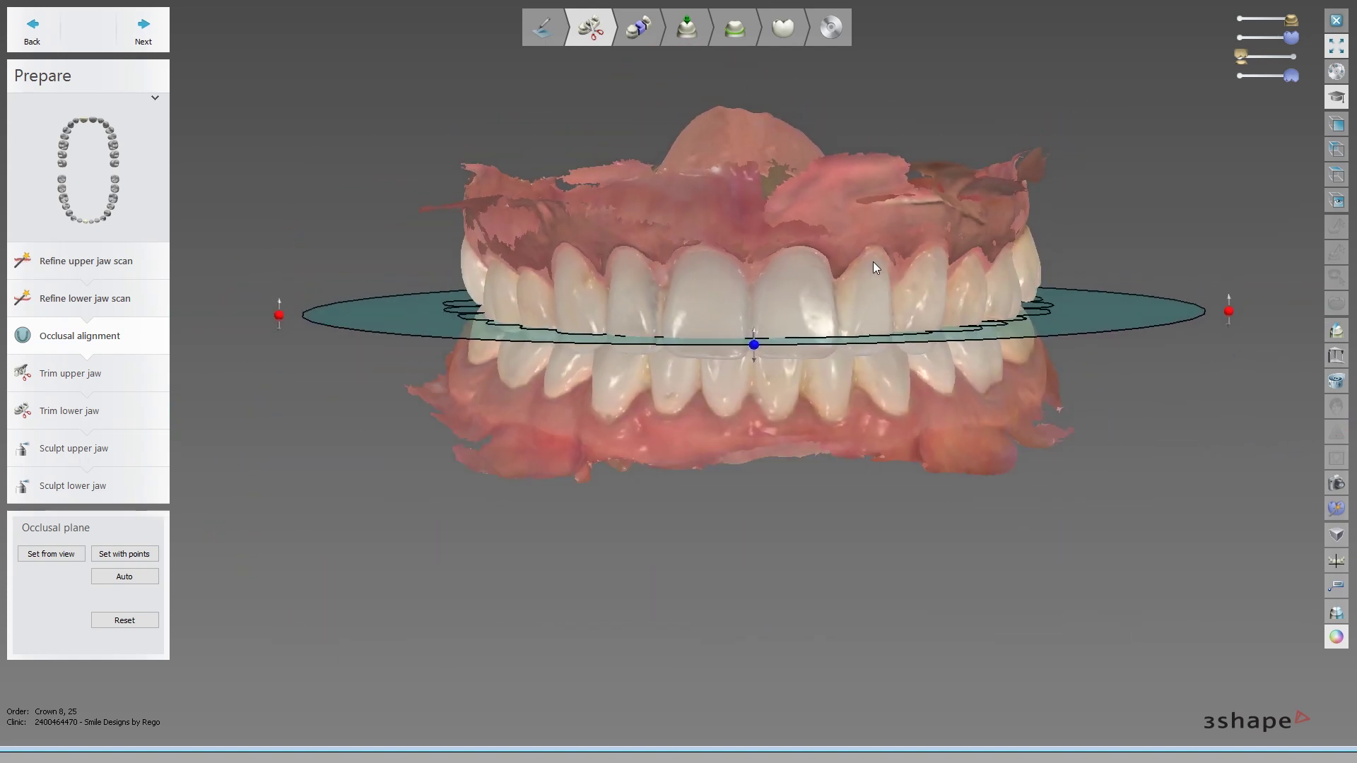
mouse_move(874, 267)
right_mouse_down()
mouse_move(824, 342)
mouse_move(760, 349)
mouse_move(888, 346)
mouse_move(845, 345)
right_mouse_up()
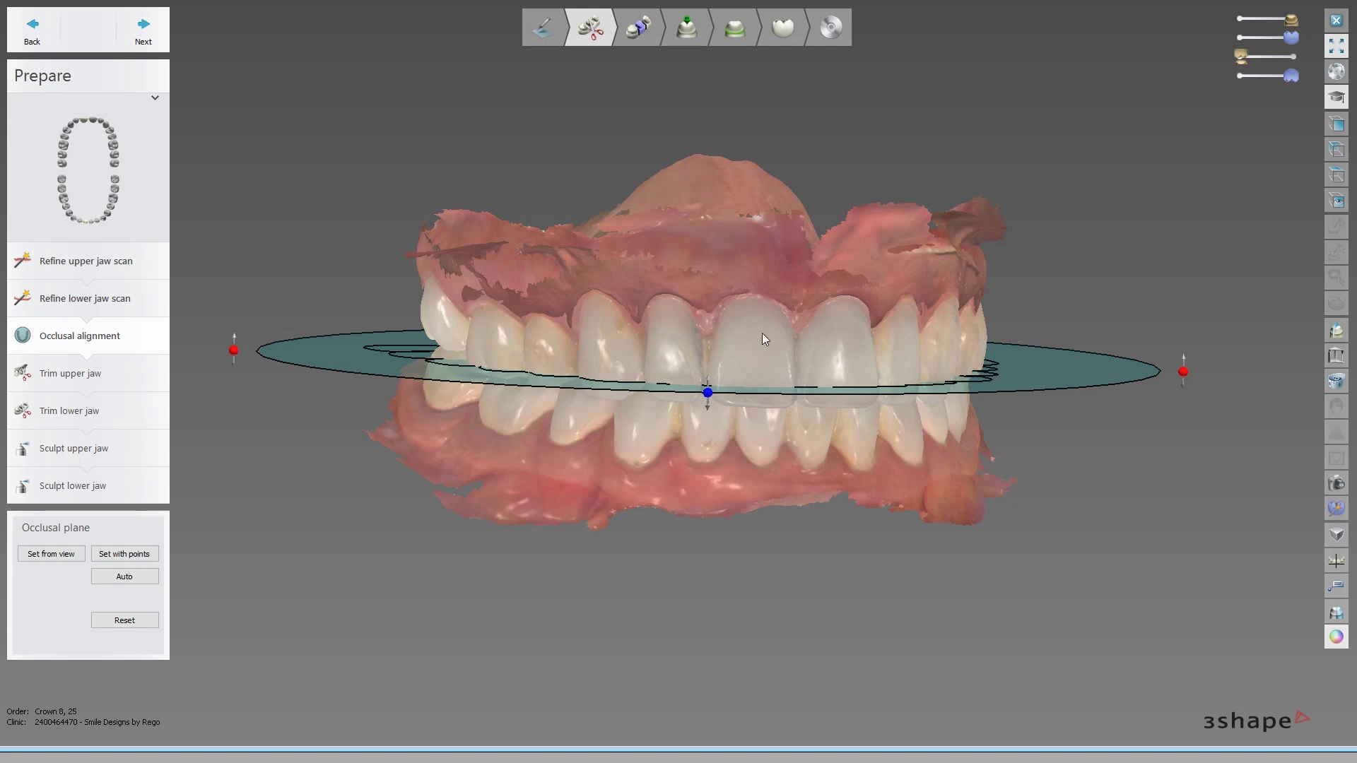
right_click_drag(811, 314, 839, 313)
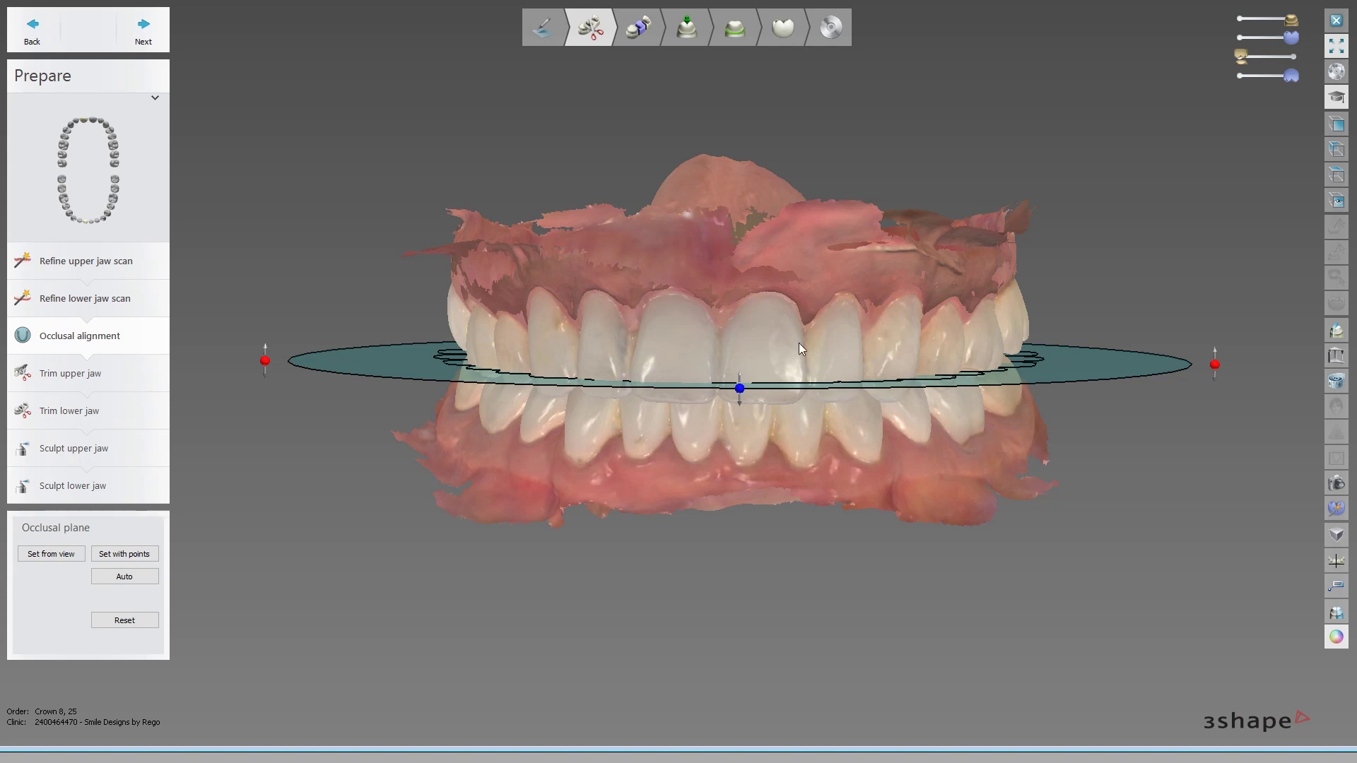
right_click_drag(799, 344, 806, 338)
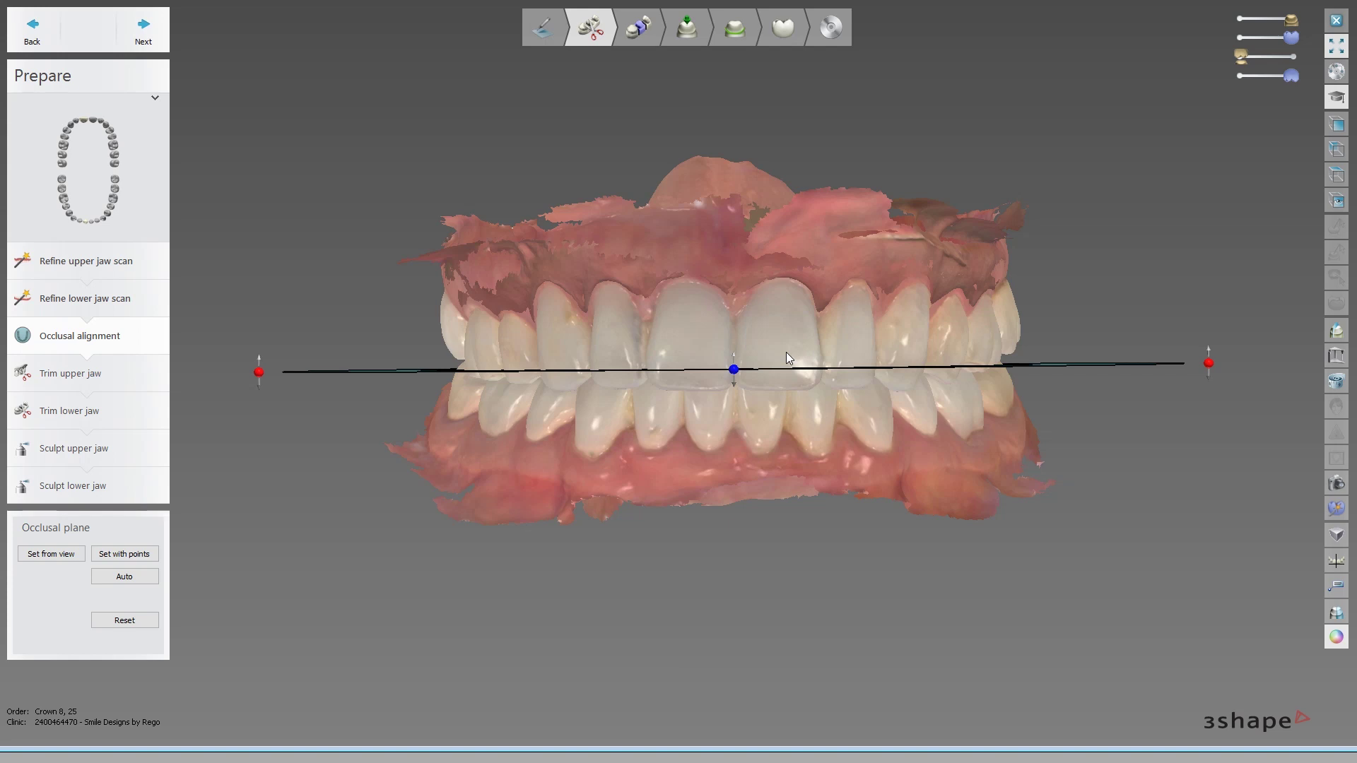
mouse_move(786, 352)
right_mouse_down()
mouse_move(749, 356)
mouse_move(795, 355)
mouse_move(779, 352)
mouse_move(790, 353)
mouse_move(793, 302)
mouse_move(790, 361)
right_mouse_up()
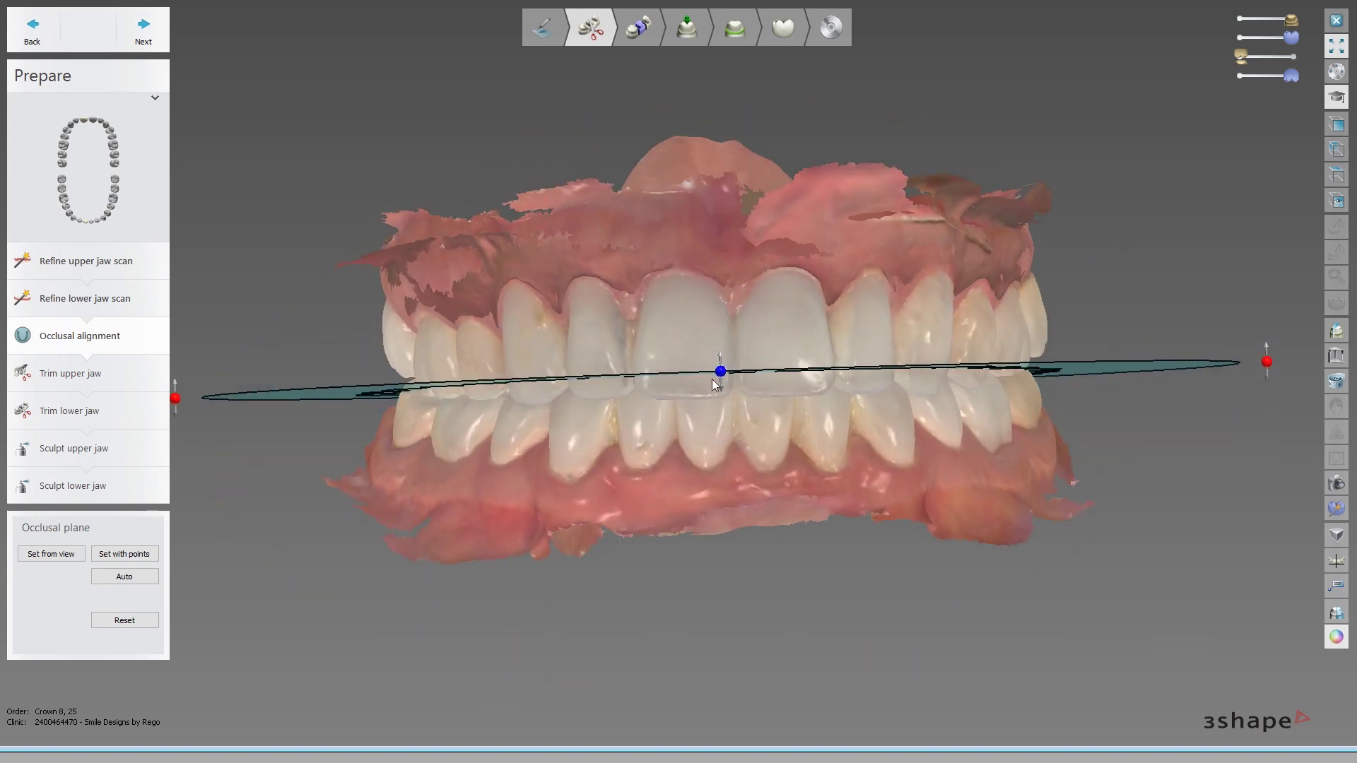
mouse_move(760, 374)
right_mouse_down()
mouse_move(887, 333)
mouse_move(896, 255)
mouse_move(886, 459)
mouse_move(892, 420)
mouse_move(921, 423)
mouse_move(864, 409)
right_mouse_up()
right_click_drag(684, 376, 688, 375)
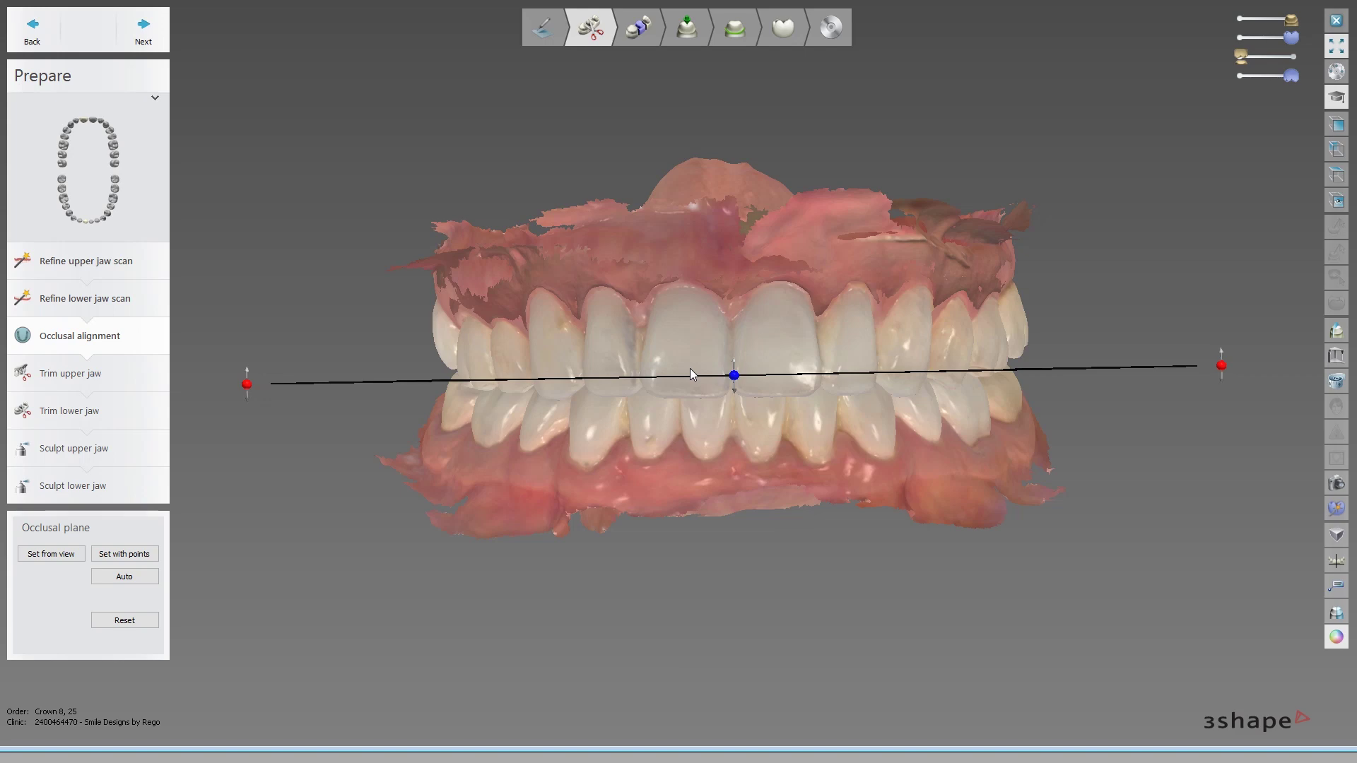
mouse_move(801, 349)
right_mouse_down()
mouse_move(664, 354)
mouse_move(906, 353)
mouse_move(1291, 589)
right_mouse_up()
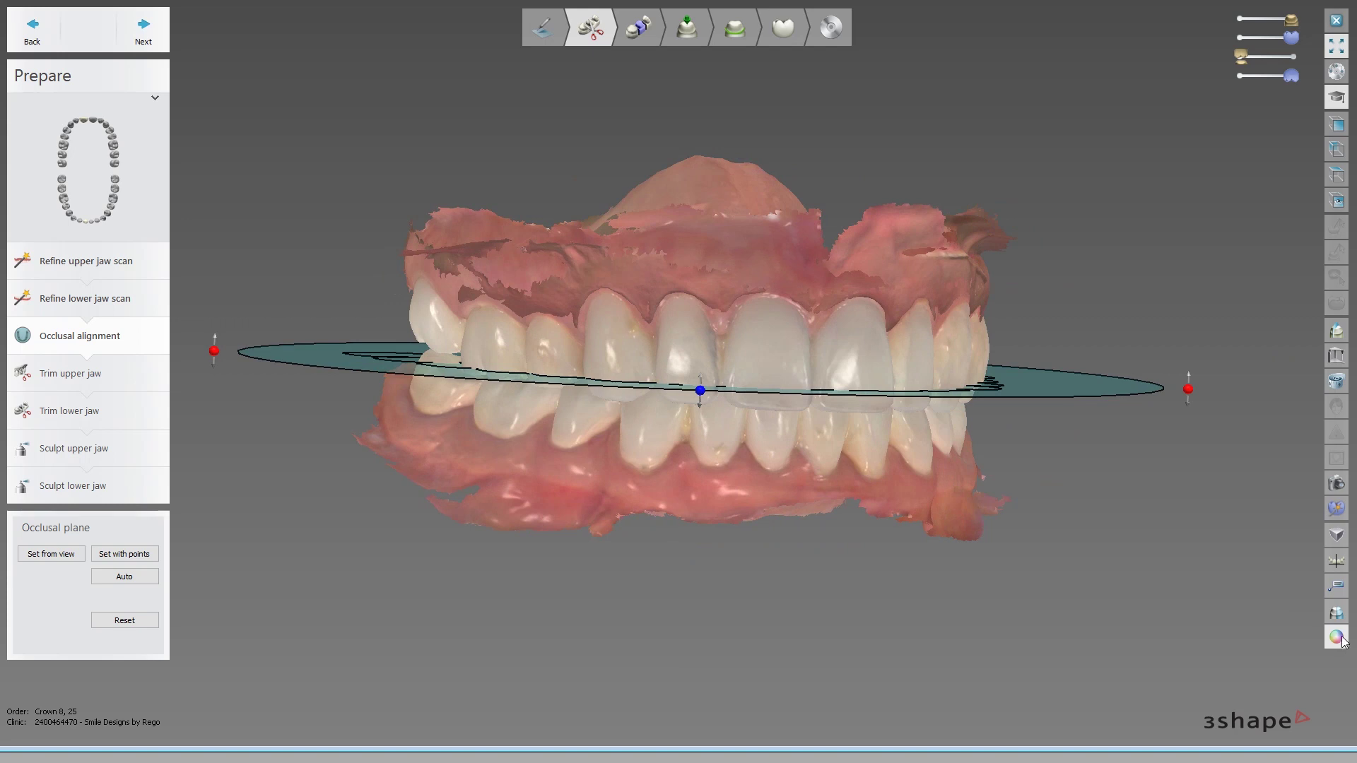
mouse_move(931, 481)
right_mouse_down()
mouse_move(816, 472)
mouse_move(925, 482)
right_mouse_up()
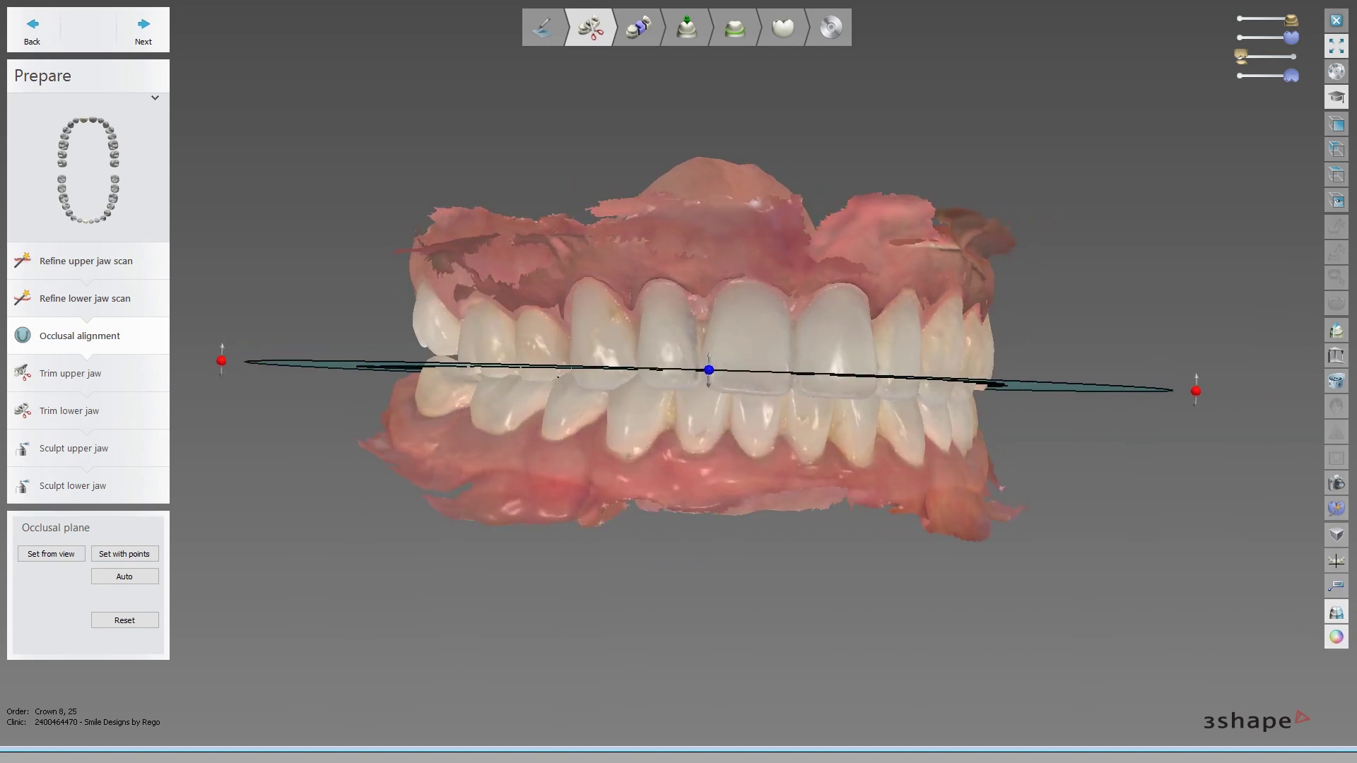
- Turn off the scan colour texture on both jaws with T
key("t")
right_click_drag(927, 637, 968, 597)
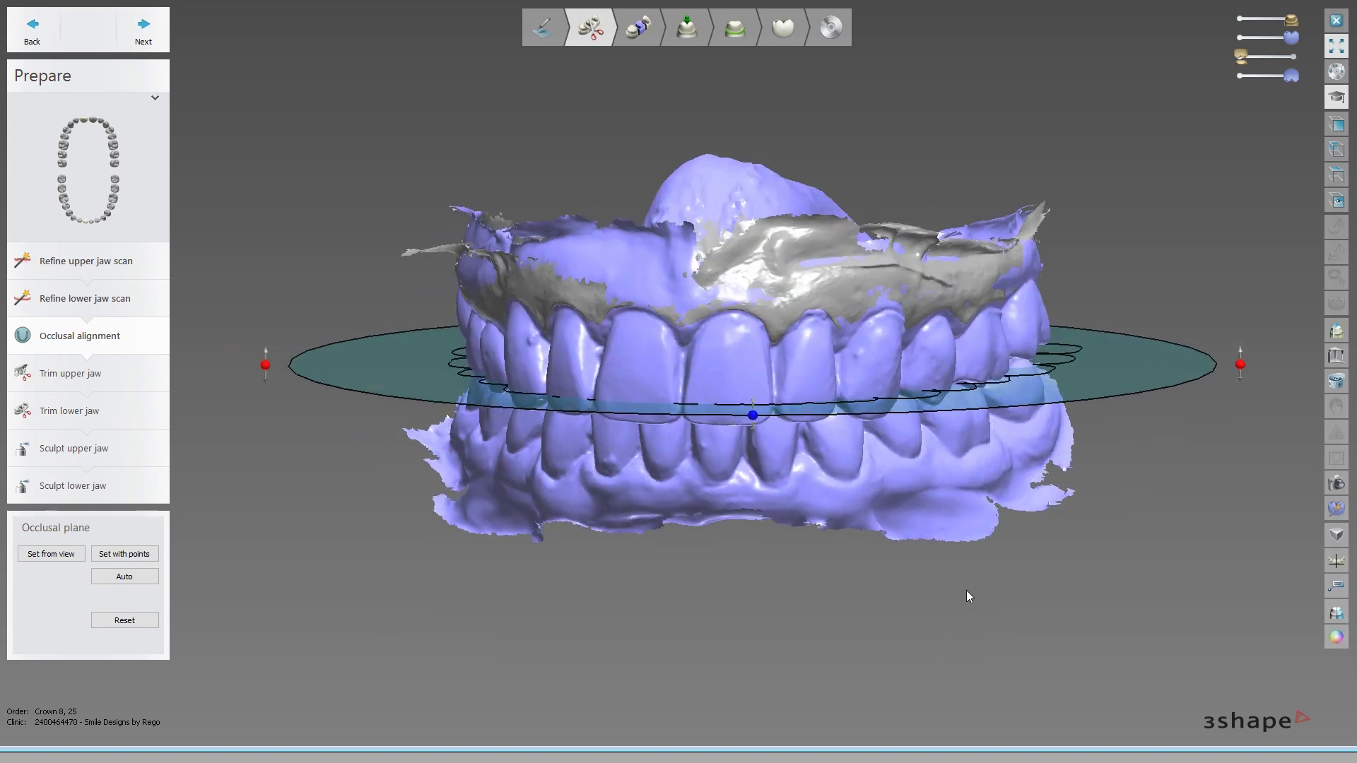
left_click(1336, 637)
mouse_move(708, 578)
right_mouse_down()
mouse_move(792, 573)
mouse_move(783, 541)
mouse_move(728, 543)
mouse_move(869, 543)
mouse_move(841, 545)
right_mouse_up()
key("t")
key("t")
key("t")
key("t")
key("t")
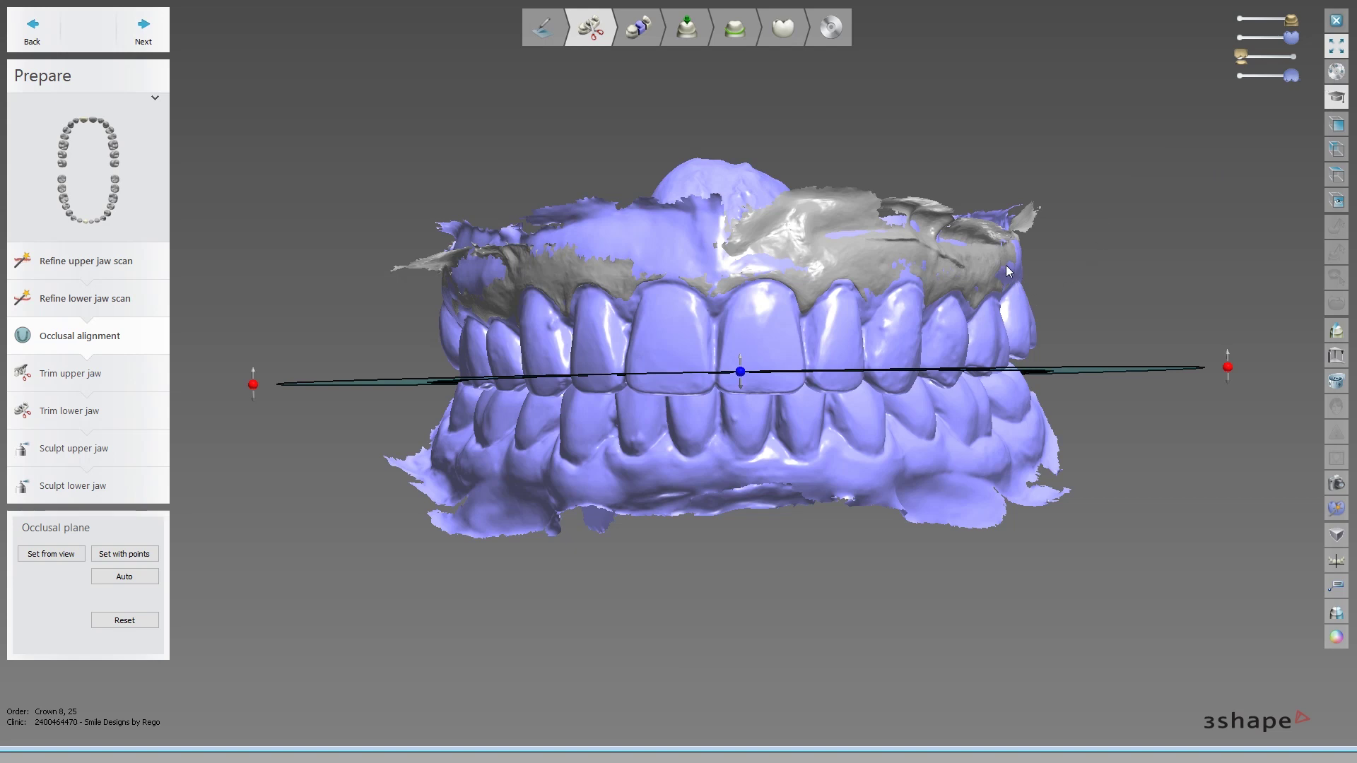
- Level the occlusal plane at its right end and hide the grey upper-scan overlay
left_click_drag(1227, 367, 1227, 375)
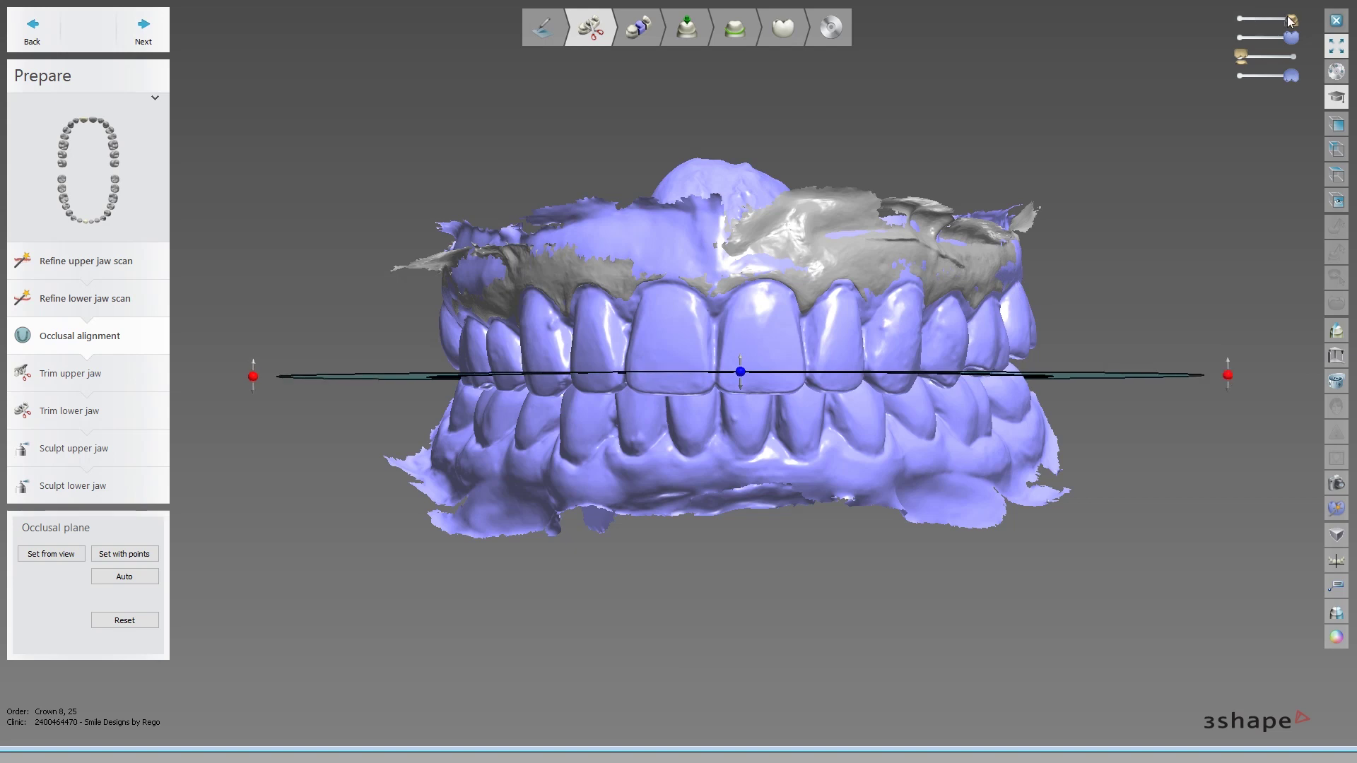
mouse_move(1291, 20)
left_mouse_down()
mouse_move(1240, 20)
mouse_move(1328, 21)
mouse_move(1243, 26)
mouse_move(1293, 20)
left_mouse_up()
right_click_drag(921, 246, 897, 287, "ctrl")
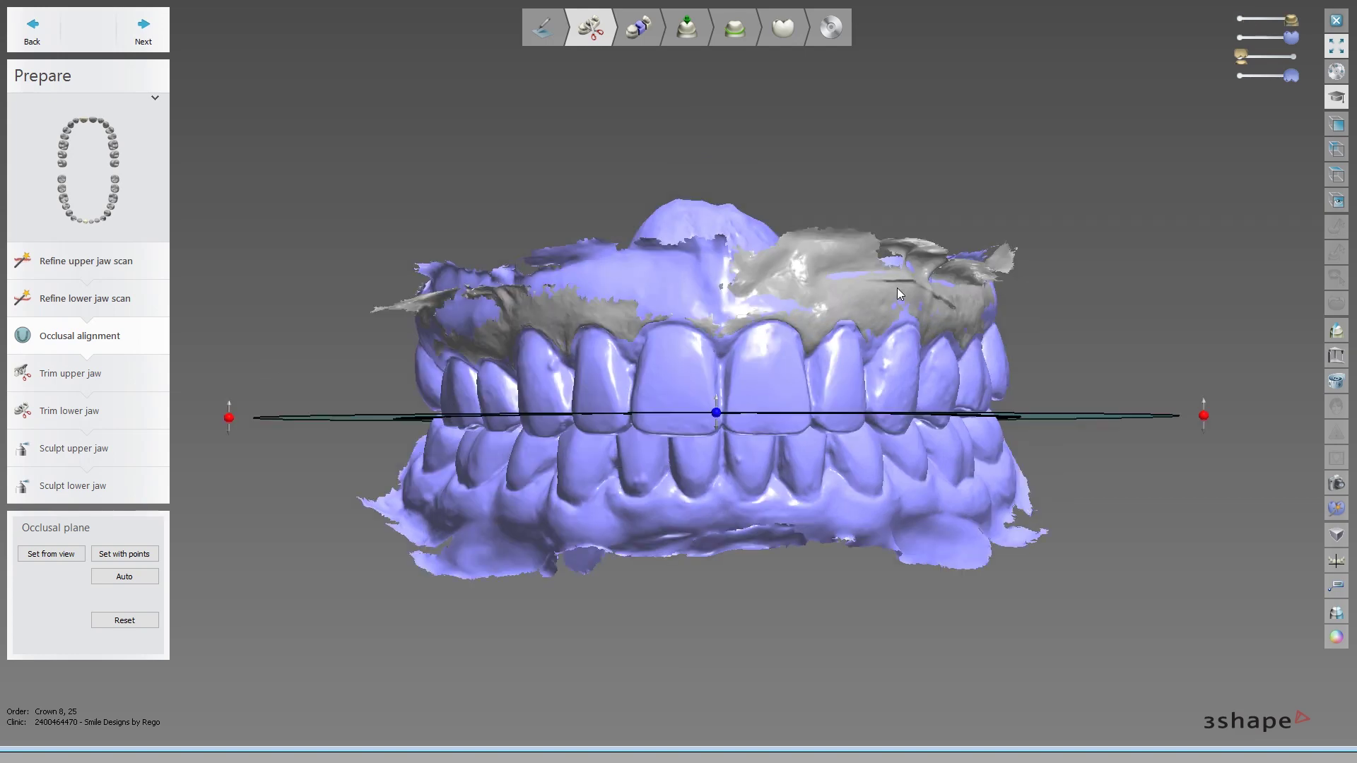
right_click_drag(778, 341, 794, 291, "ctrl")
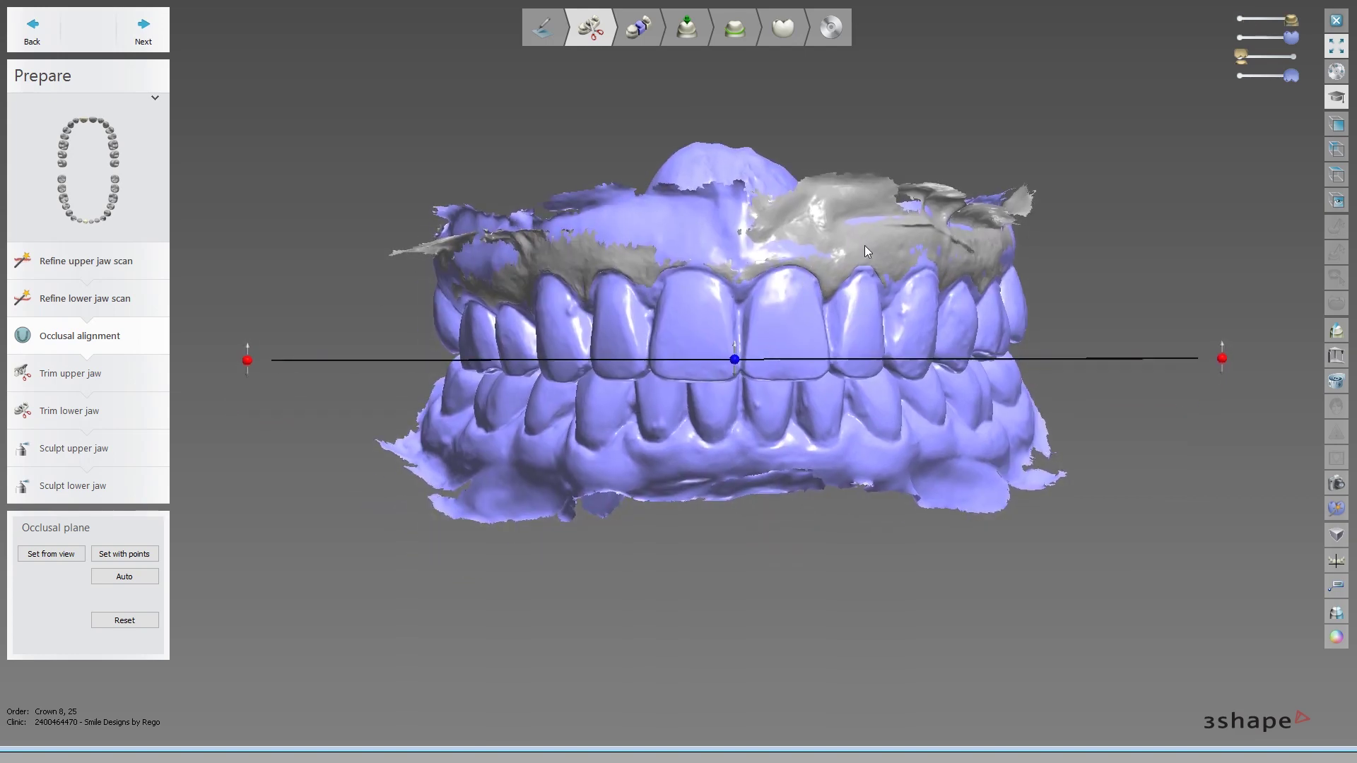
key("s")
mouse_move(865, 244)
right_mouse_down()
mouse_move(765, 257)
mouse_move(809, 259)
right_mouse_up()
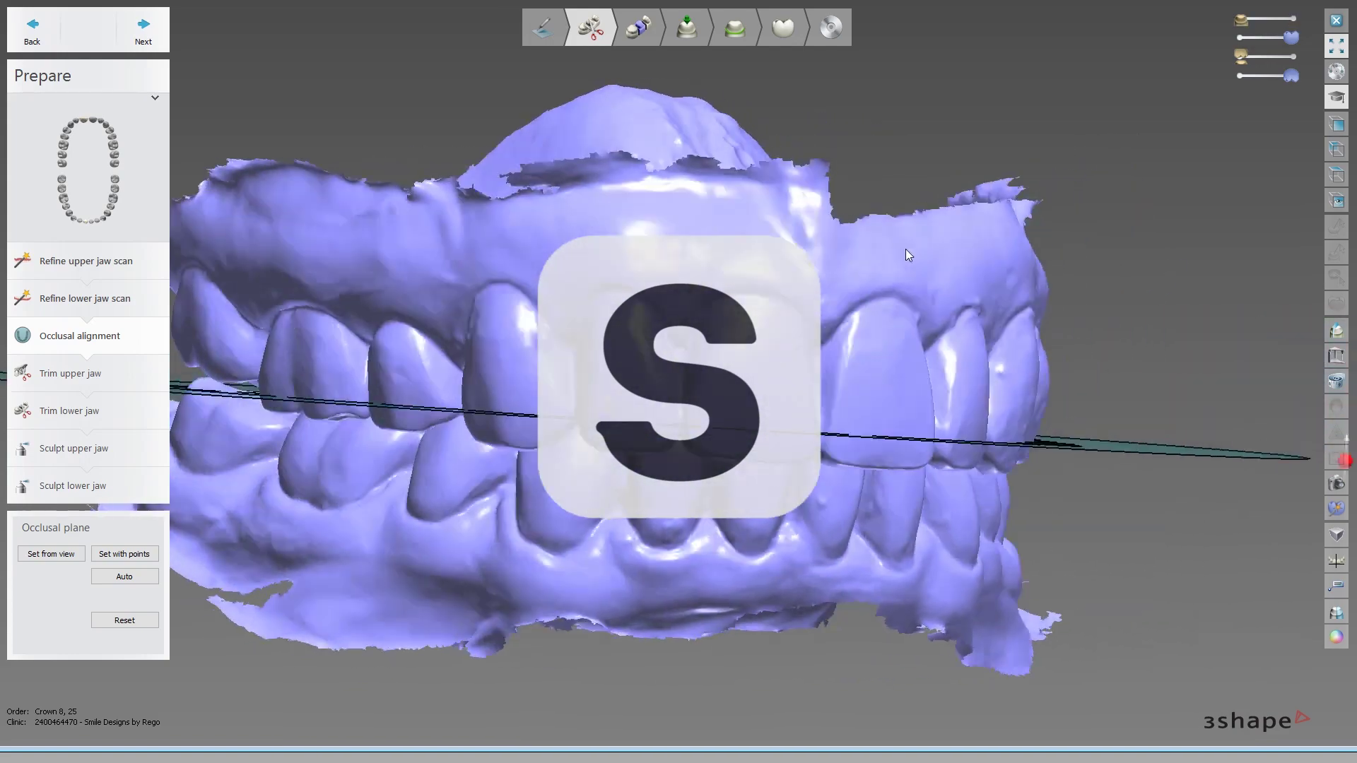
- Restore the grey upper overlay and toggle the blue upper-jaw scan's visibility with P
key("s")
mouse_move(810, 259)
right_mouse_down()
mouse_move(754, 271)
mouse_move(690, 350)
right_mouse_up()
key("p")
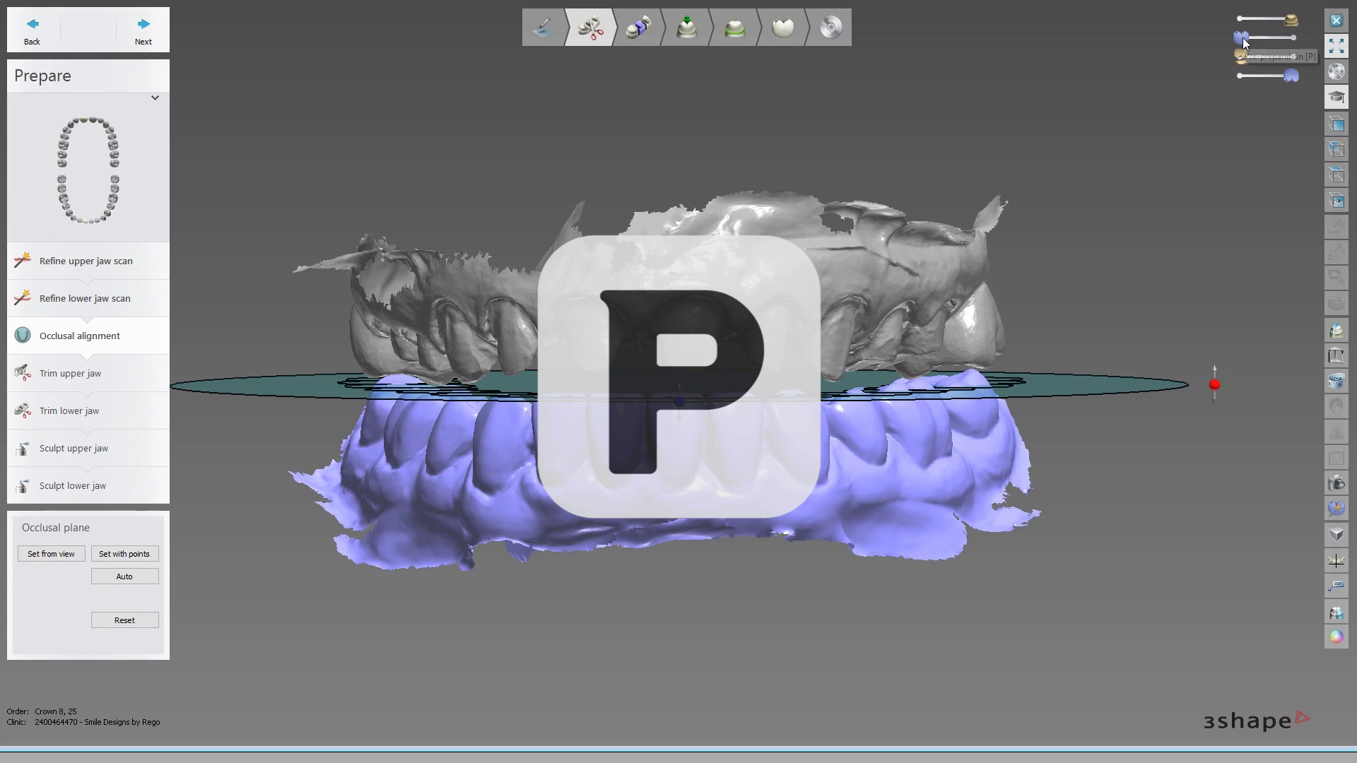
key("p")
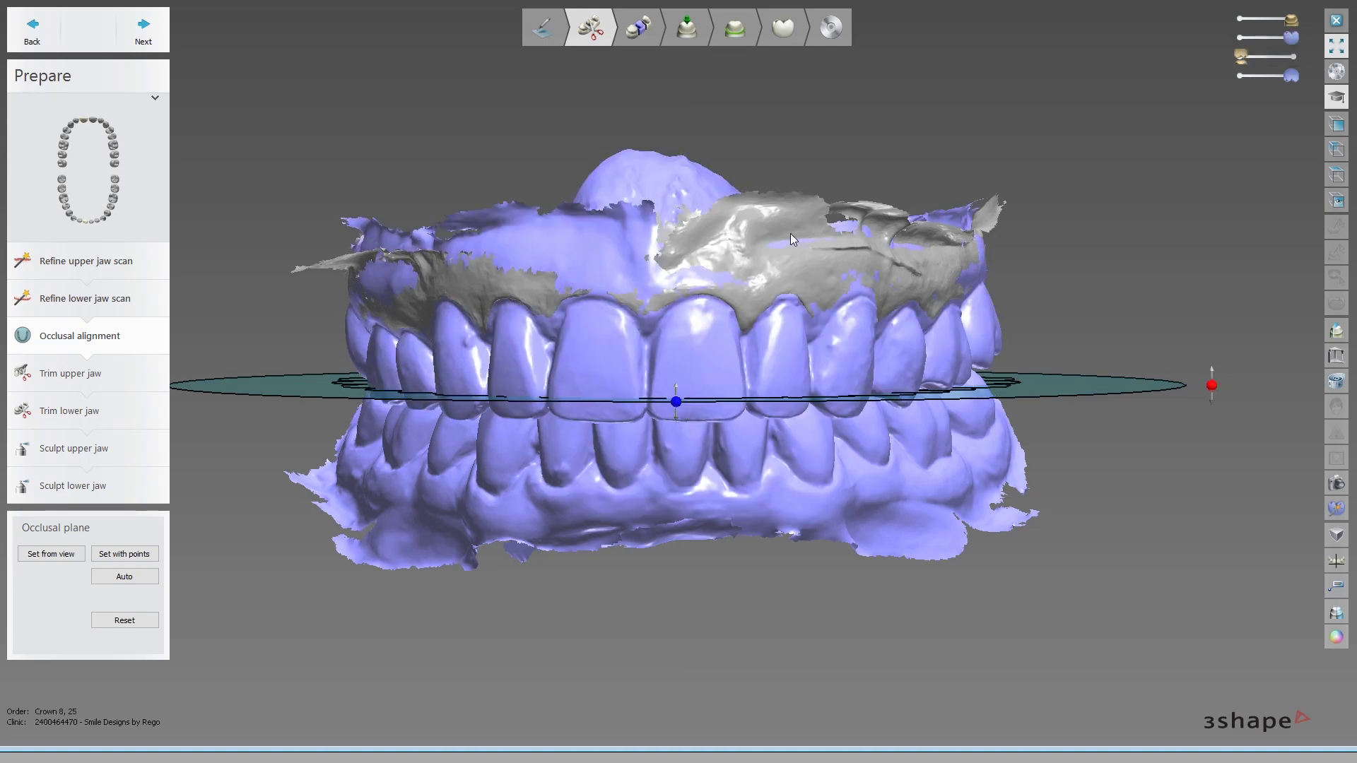
key("p")
key("p")
key("p")
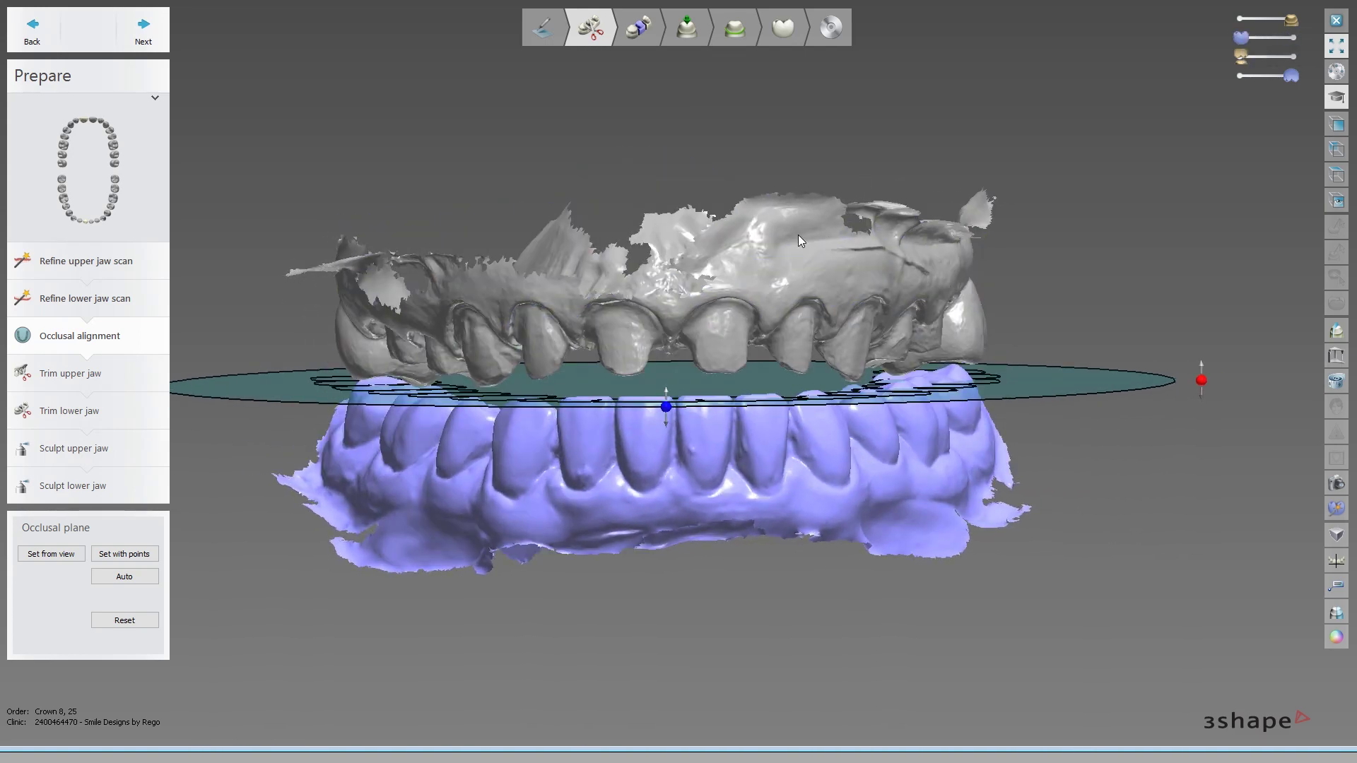
key("p")
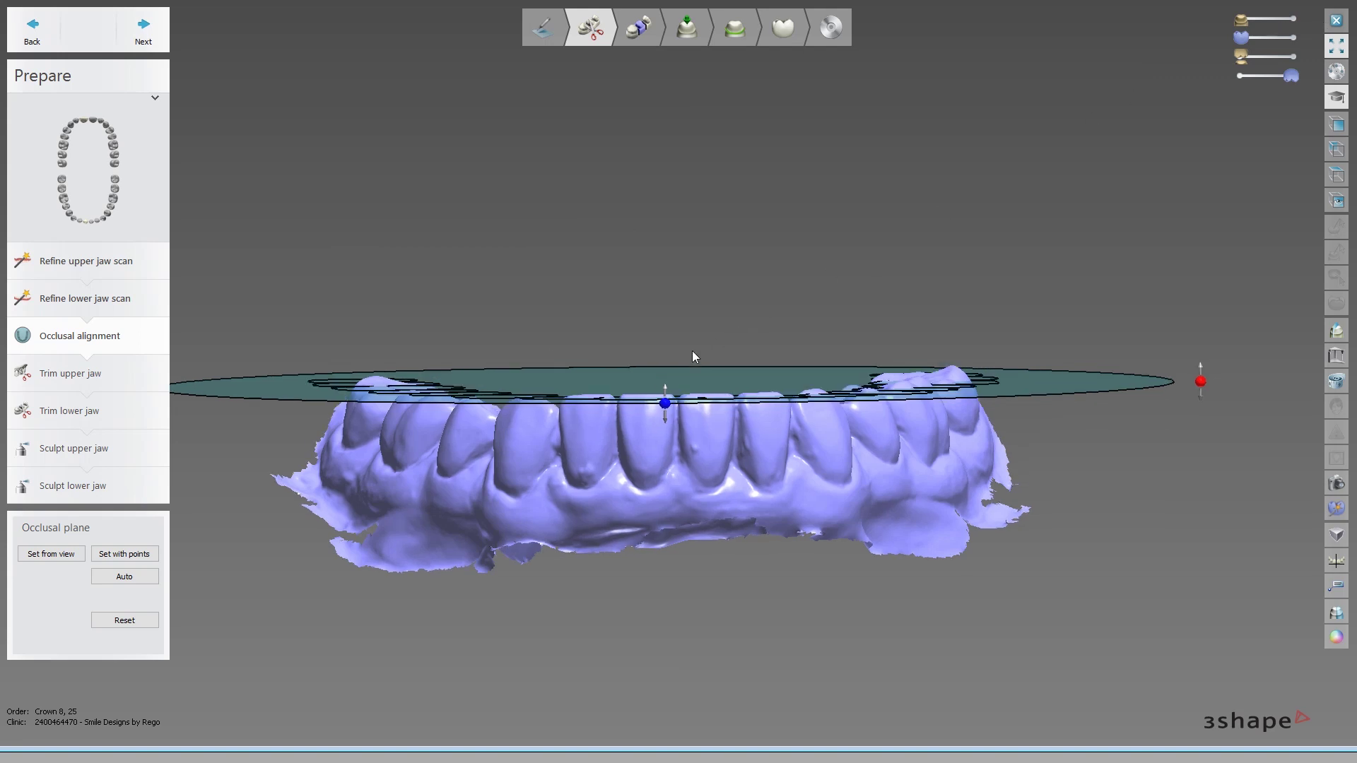
key("p")
key("p")
left_click(1336, 45)
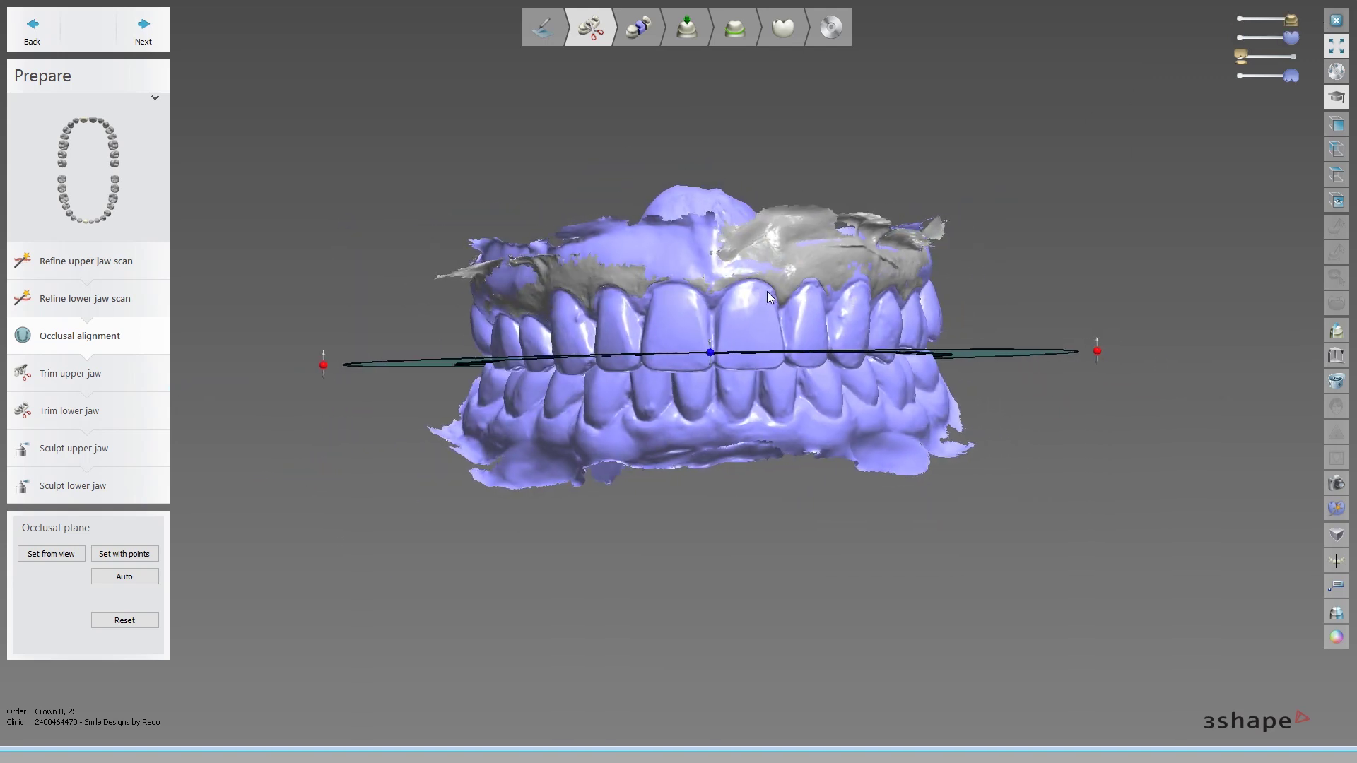
- Hide the blue upper-jaw scan and view the occlusal plane edge-on
scroll(762, 291, "up", 3)
key("p")
scroll(711, 306, "down", 2)
right_click_drag(753, 232, 751, 248)
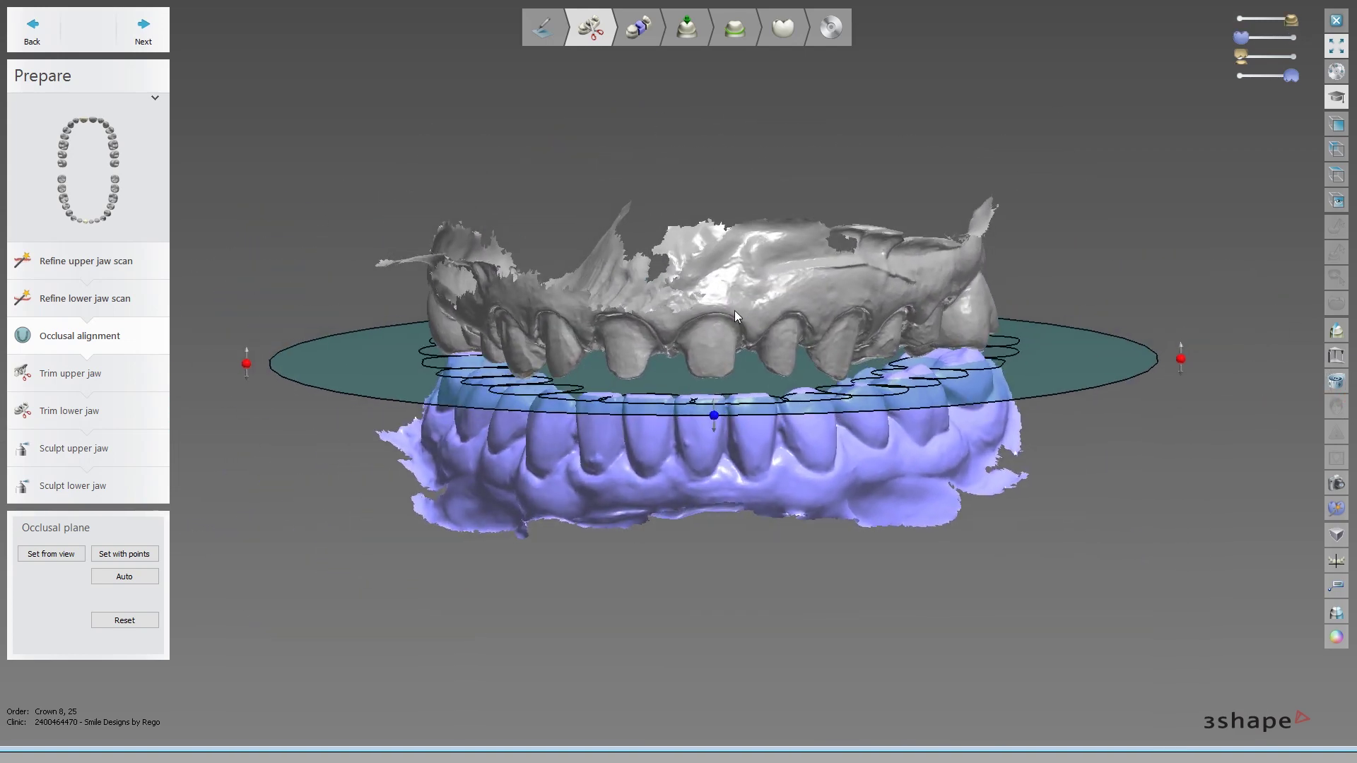
middle_click_drag(728, 325, 742, 325)
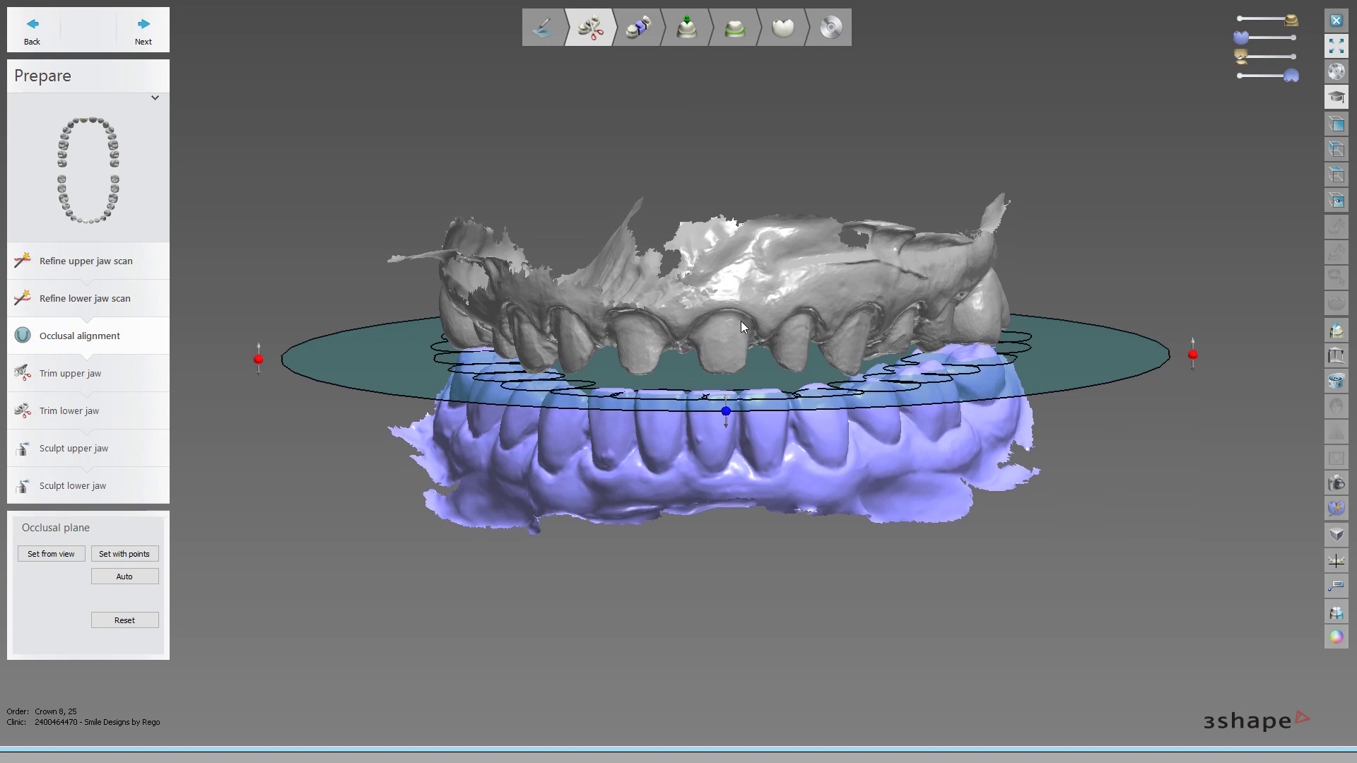
right_click_drag(745, 320, 752, 316)
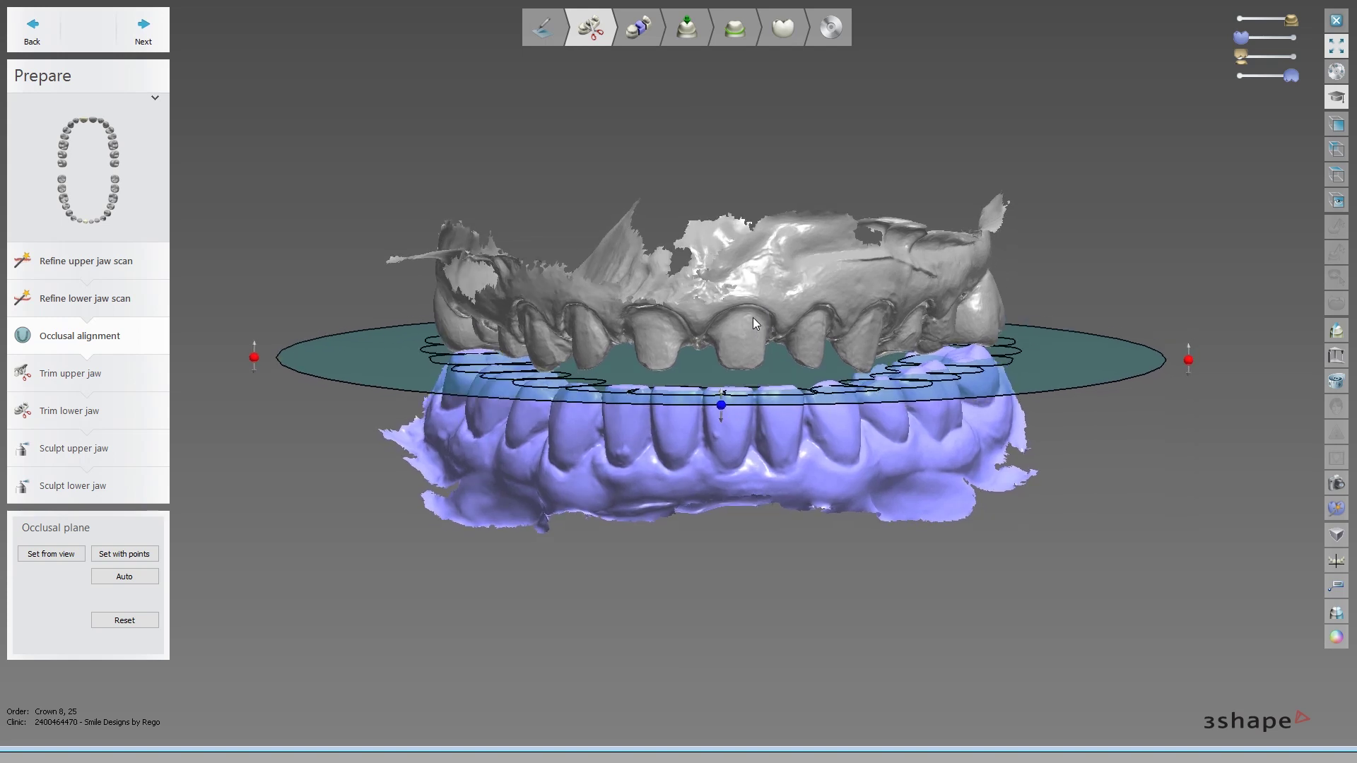
mouse_move(757, 310)
right_mouse_down()
mouse_move(773, 351)
mouse_move(760, 359)
right_mouse_up()
scroll(761, 358, "up", 2)
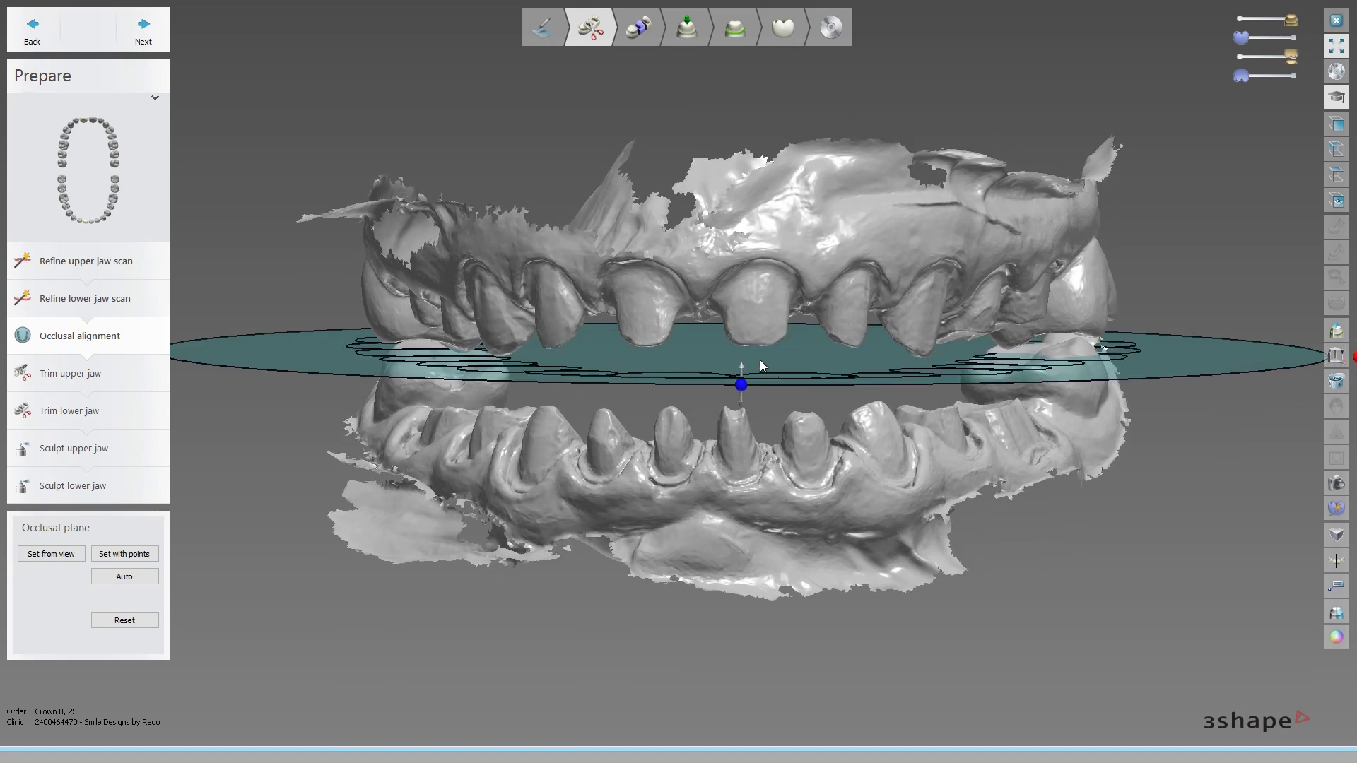
key("a")
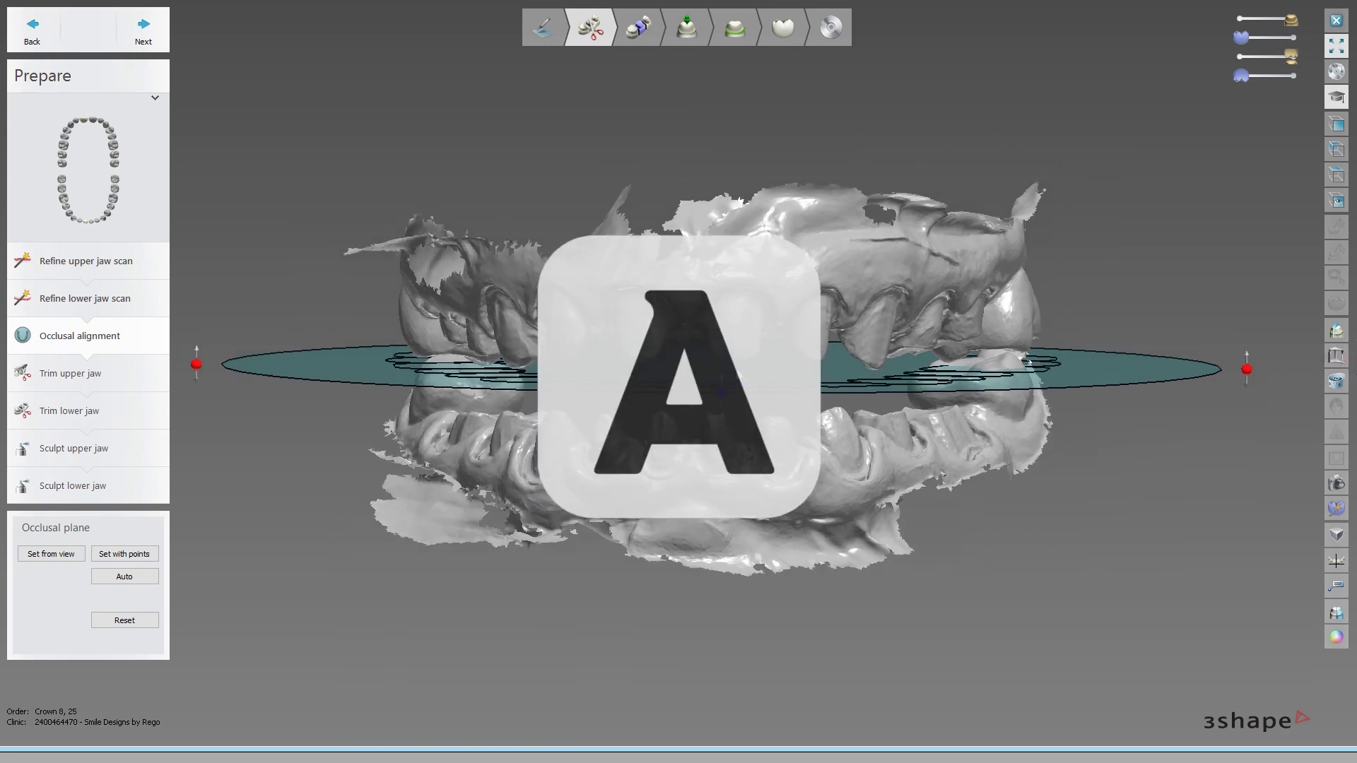
key("a")
key("a")
key("a")
right_click_drag(734, 369, 736, 358)
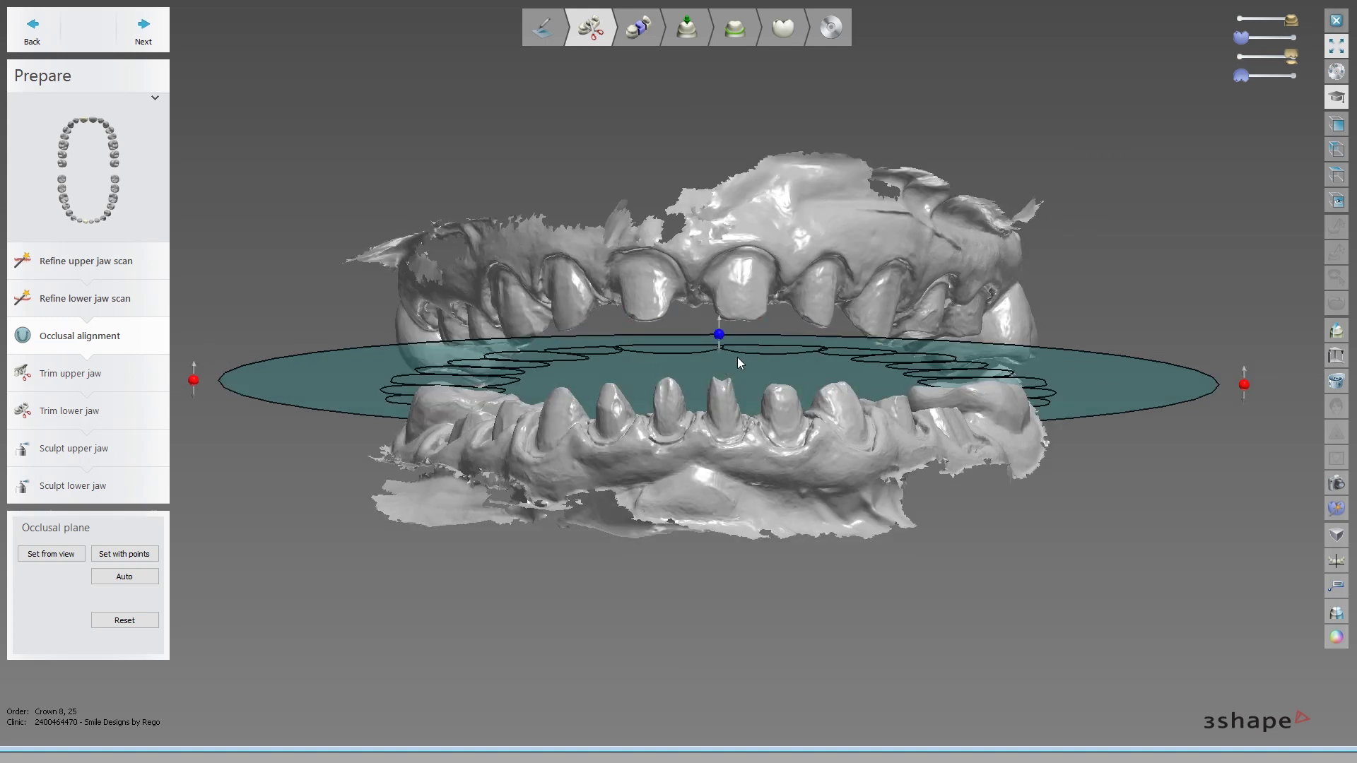
key("a")
key("a")
mouse_move(737, 357)
right_mouse_down()
mouse_move(735, 371)
mouse_move(775, 369)
mouse_move(699, 368)
mouse_move(765, 357)
right_mouse_up()
key("a")
key("a")
key("a")
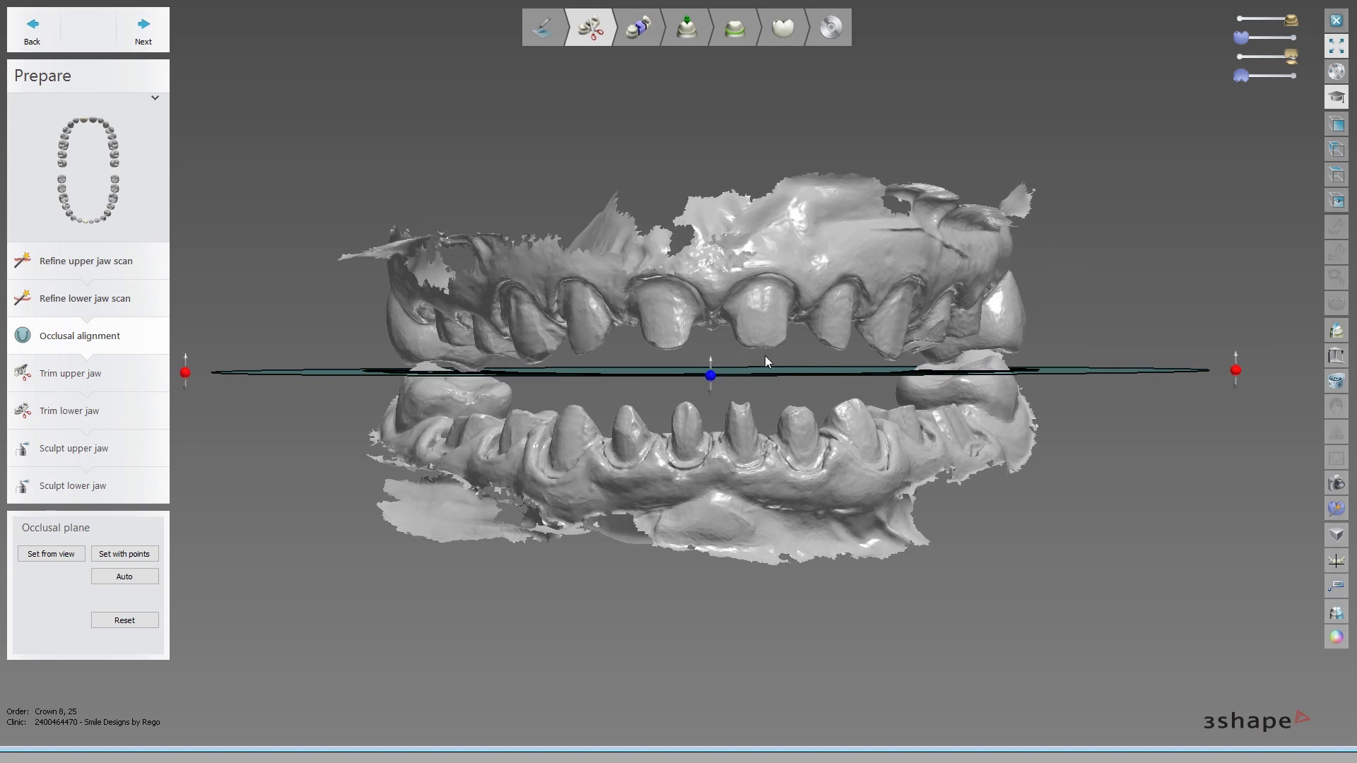
key("a")
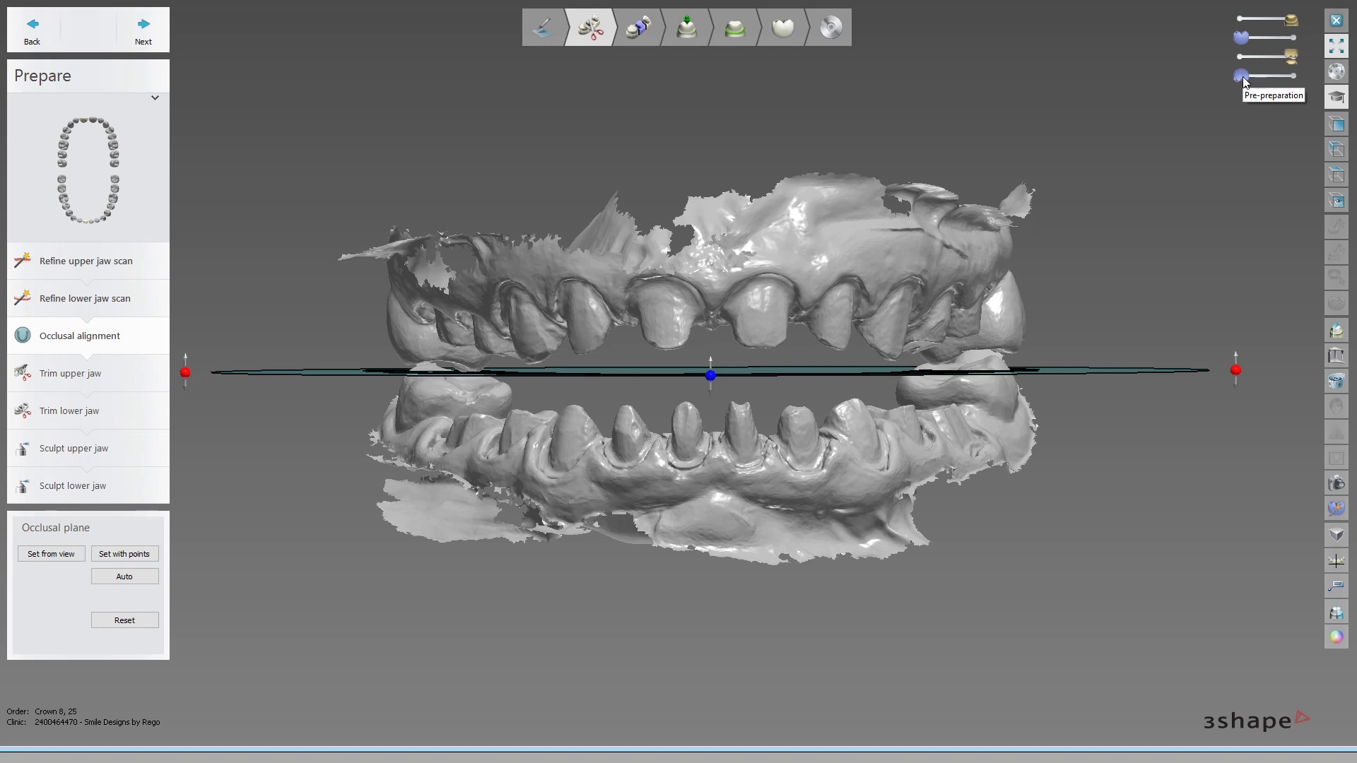
mouse_move(1241, 76)
left_mouse_down()
mouse_move(1301, 75)
mouse_move(1231, 75)
left_mouse_up()
mouse_move(1242, 76)
left_mouse_down()
mouse_move(1272, 75)
mouse_move(1214, 75)
left_mouse_up()
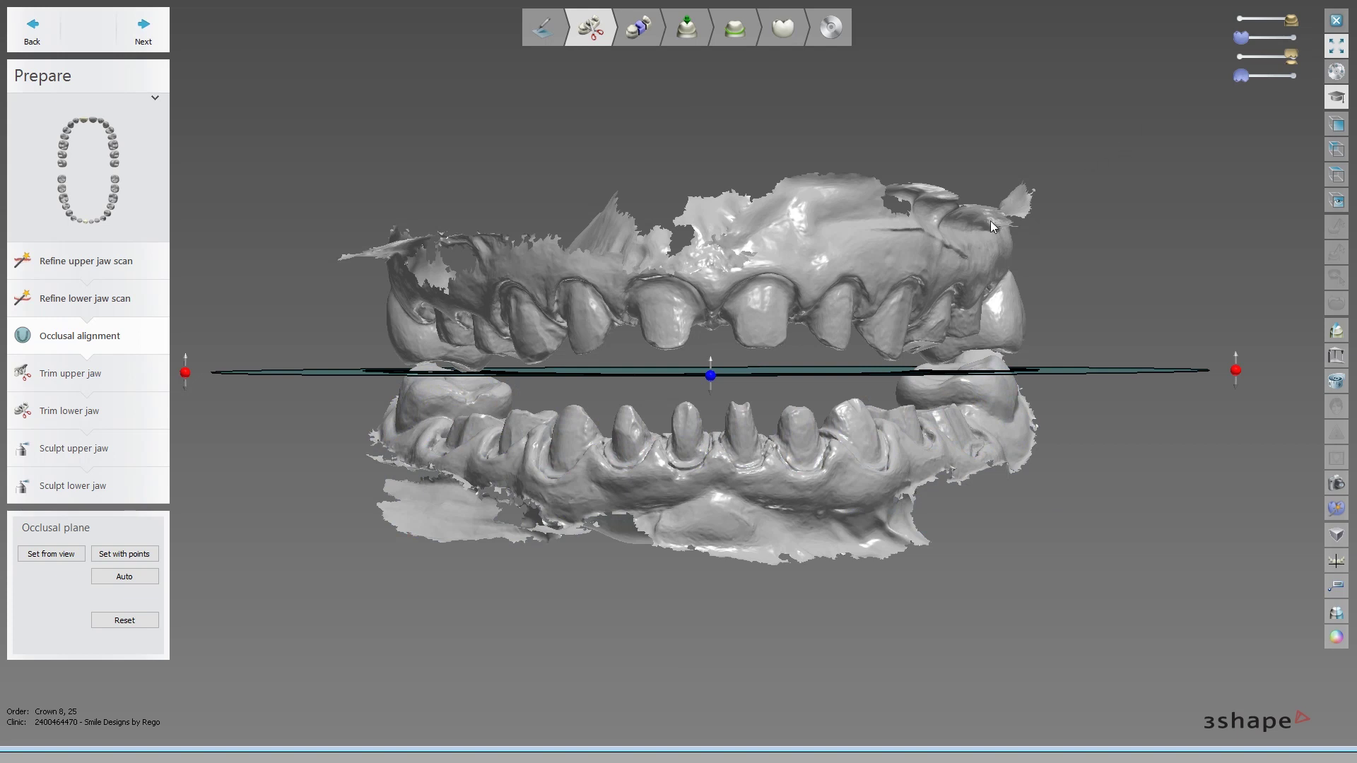
- Undo five display changes to restore the lower jaw with its pre-preparation overlay
key("ctrl+z")
key("ctrl+z")
key("ctrl+z")
key("ctrl+z")
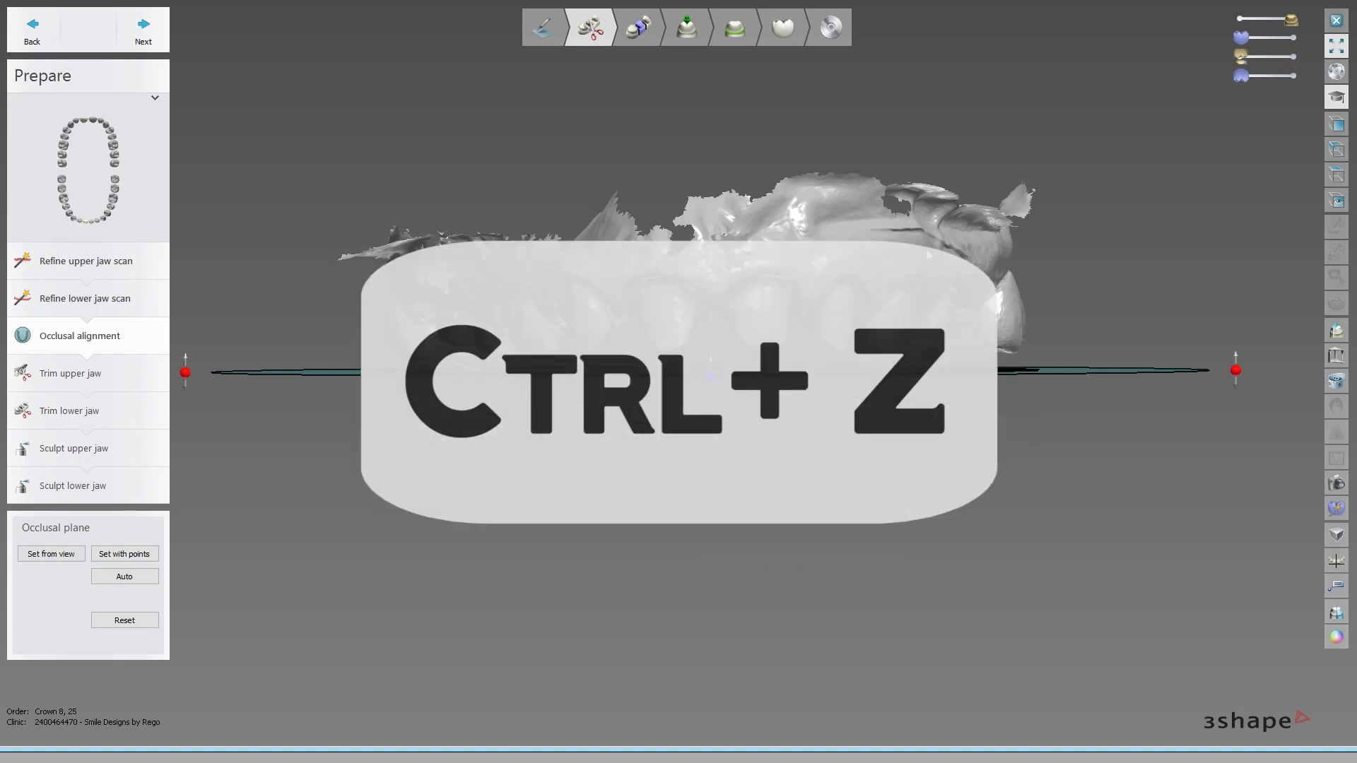
key("ctrl+z")
key("ctrl+z")
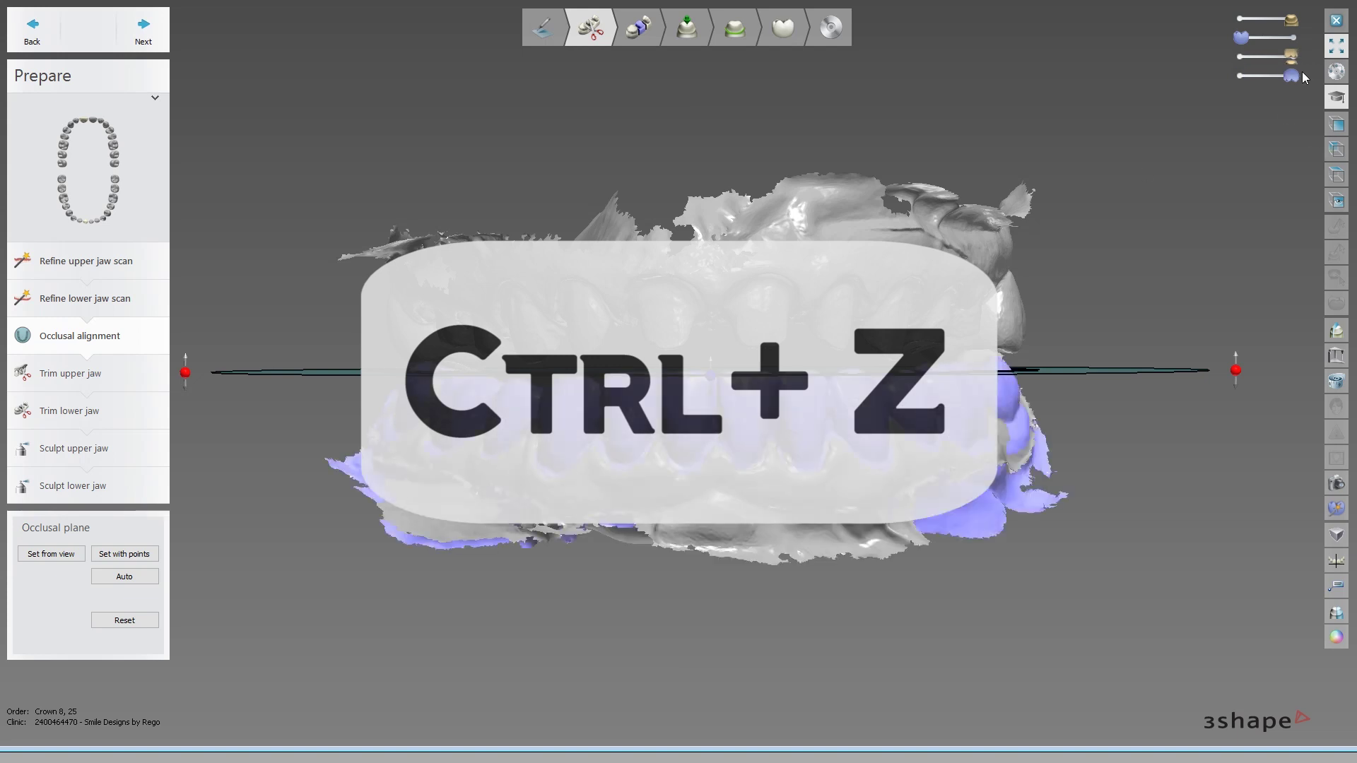
key("ctrl+z")
key("ctrl+z")
key("ctrl+z")
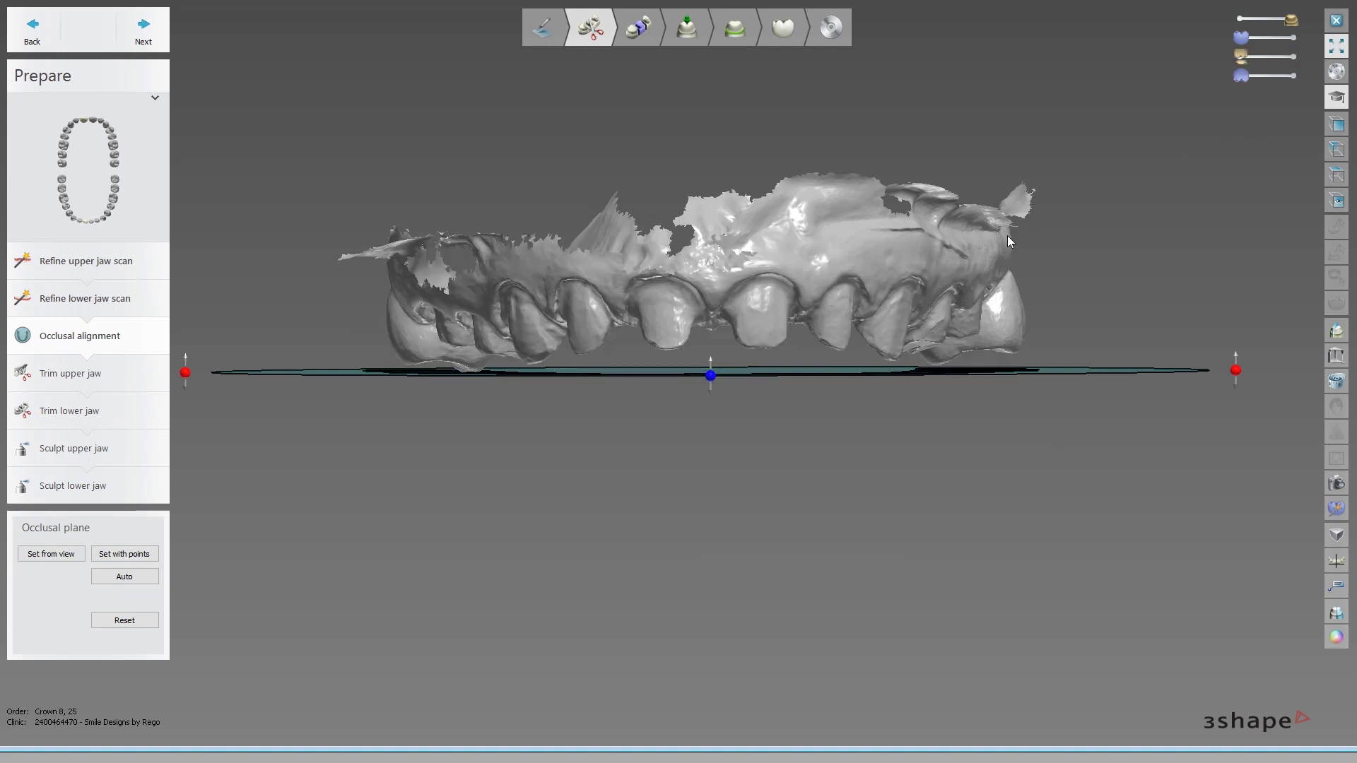
key("ctrl+z")
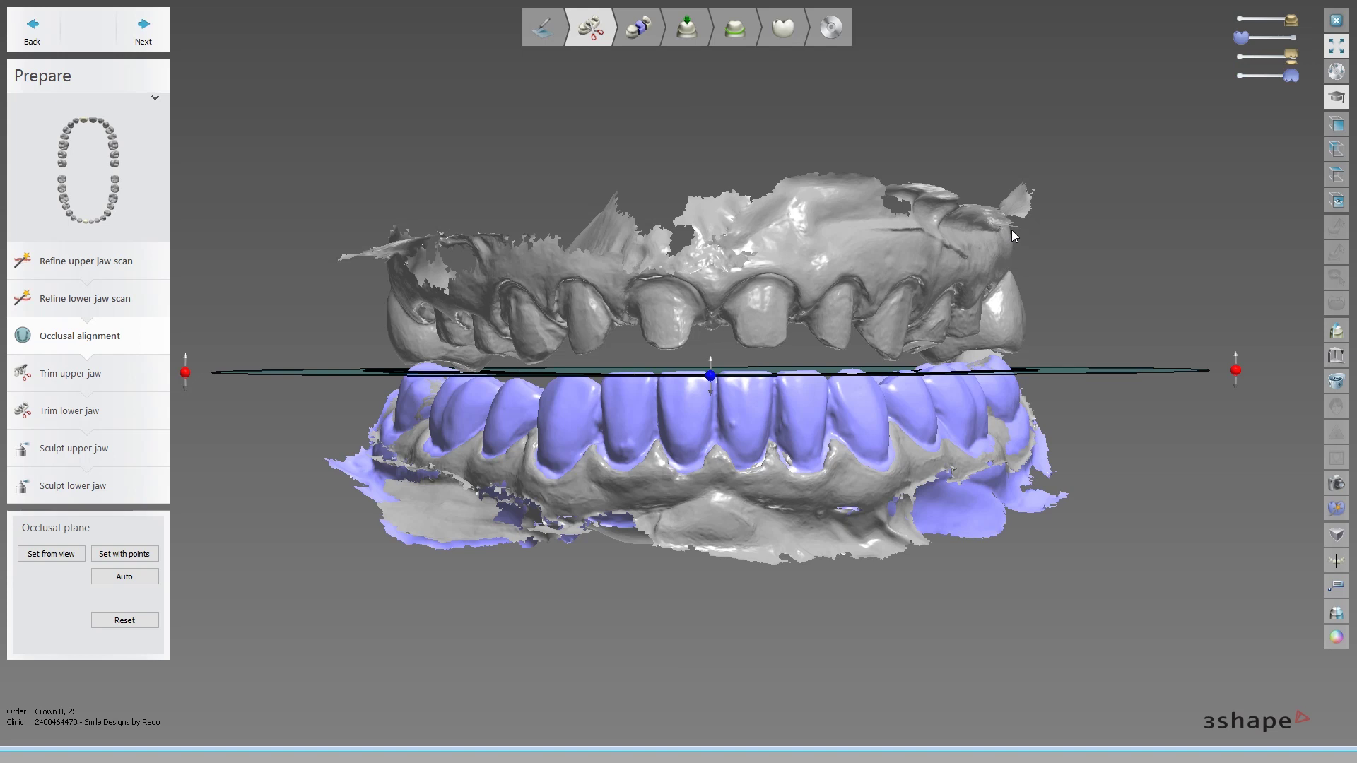
key("ctrl+z")
key("ctrl+z")
key("ctrl+z")
right_click_drag(1011, 231, 876, 215)
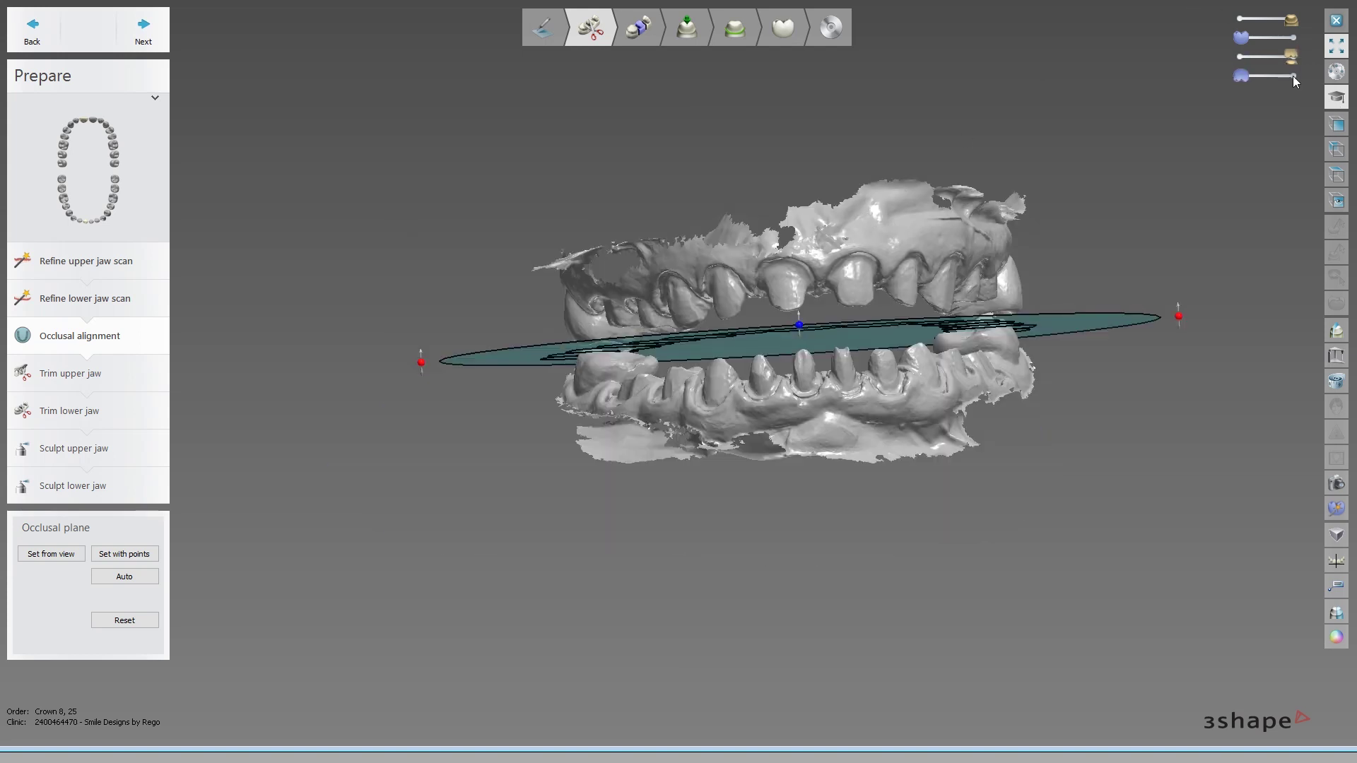
mouse_move(933, 262)
right_mouse_down()
mouse_move(842, 315)
mouse_move(865, 300)
mouse_move(705, 154)
right_mouse_up()
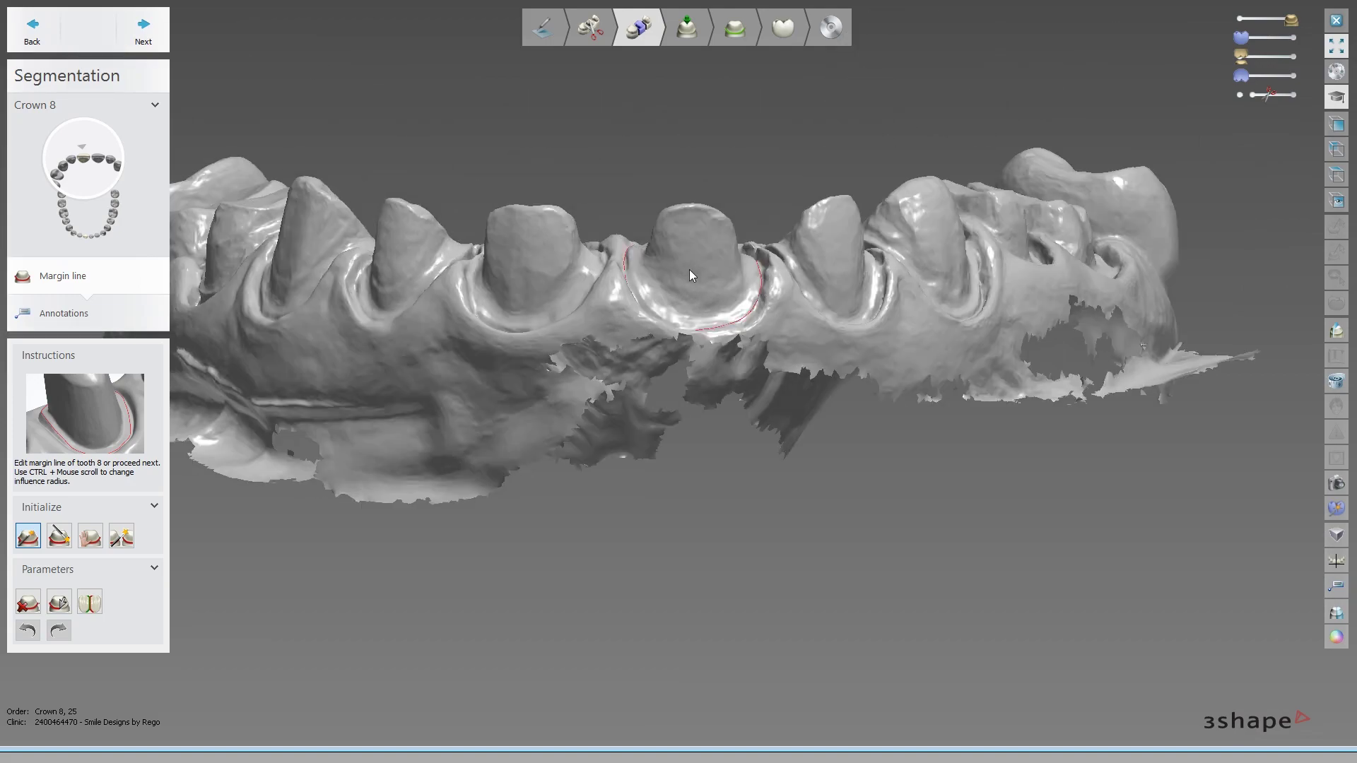
- Accept tooth 8's margin line and look down onto the die
mouse_move(689, 270)
right_mouse_down()
mouse_move(721, 257)
mouse_move(718, 370)
mouse_move(720, 255)
mouse_move(710, 319)
mouse_move(872, 434)
mouse_move(866, 251)
mouse_move(690, 394)
mouse_move(661, 97)
right_mouse_up()
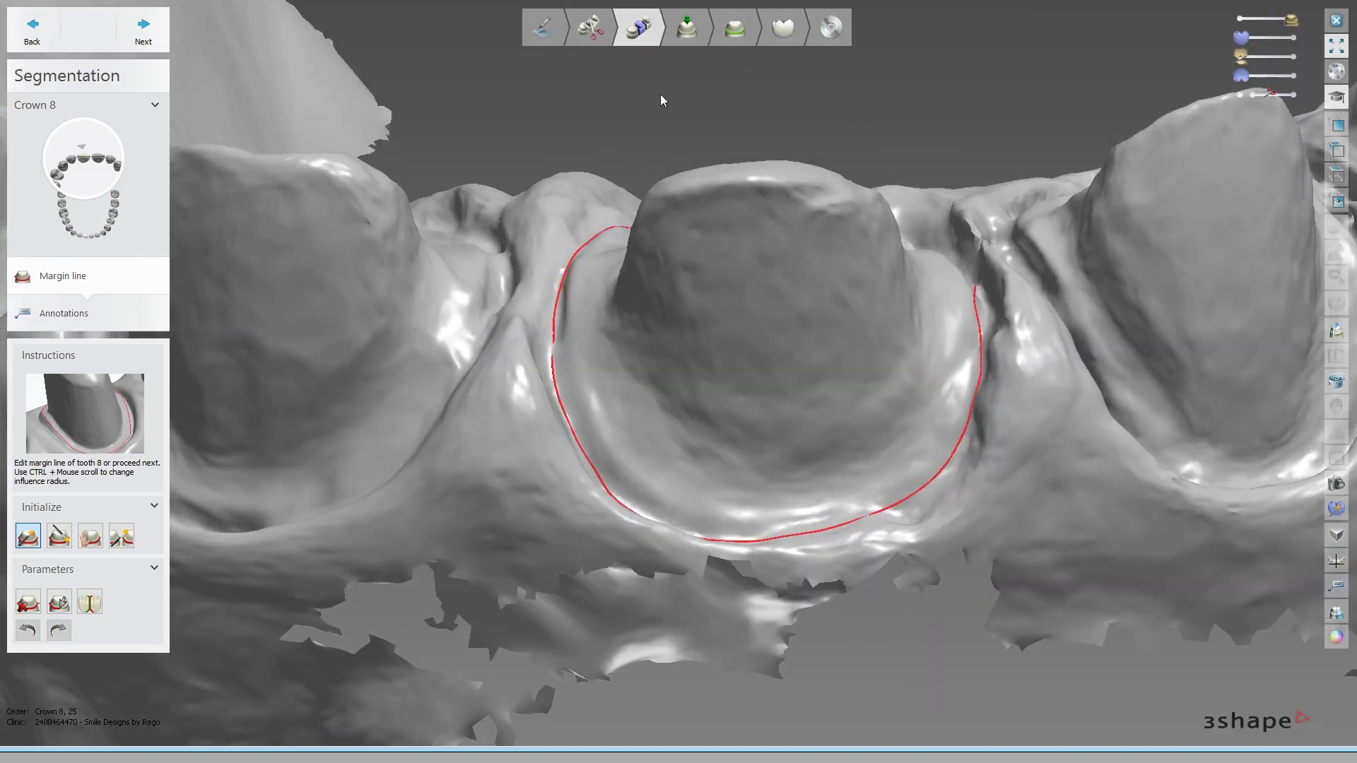
left_click(720, 41)
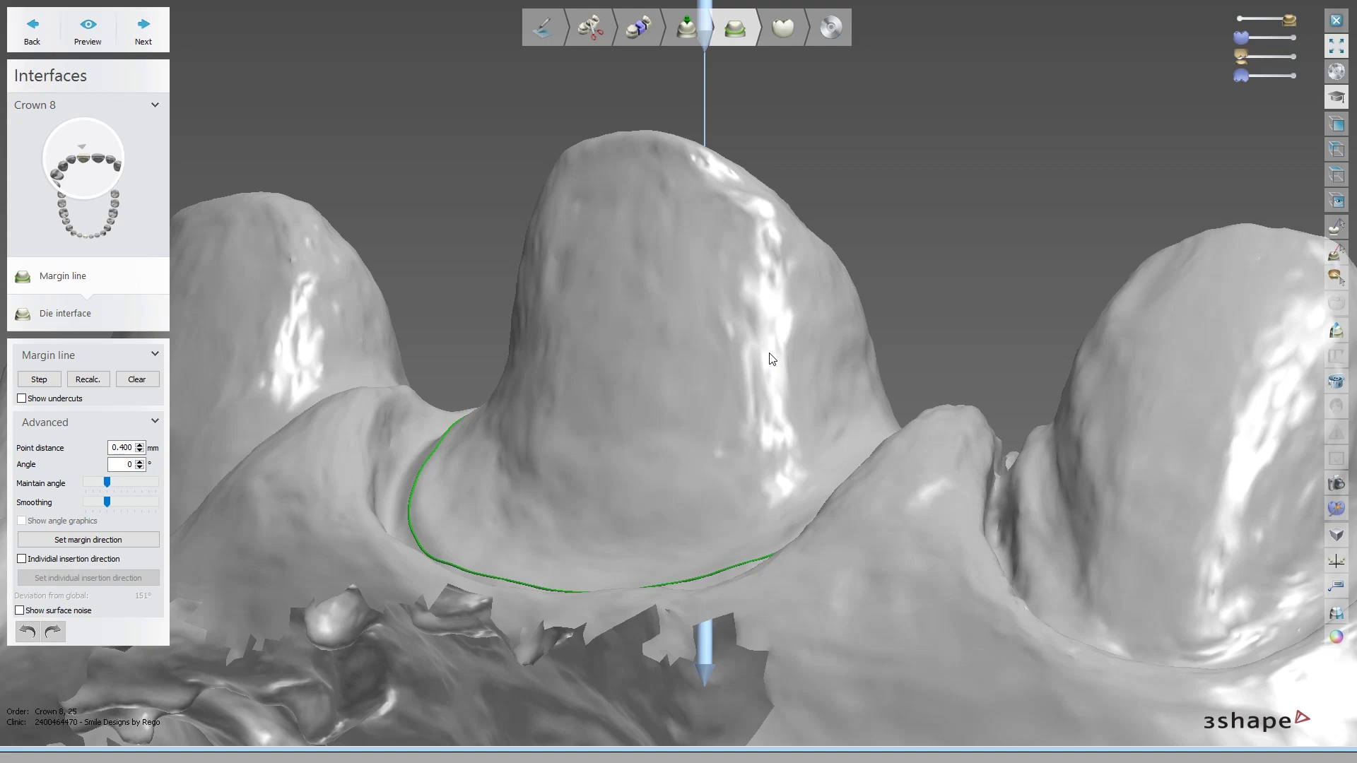
mouse_move(770, 359)
right_mouse_down()
mouse_move(769, 324)
mouse_move(811, 333)
mouse_move(875, 218)
mouse_move(730, 388)
mouse_move(599, 385)
mouse_move(603, 369)
mouse_move(616, 539)
mouse_move(606, 370)
mouse_move(574, 441)
mouse_move(511, 457)
mouse_move(679, 298)
mouse_move(673, 427)
mouse_move(565, 379)
mouse_move(574, 343)
mouse_move(545, 277)
right_mouse_up()
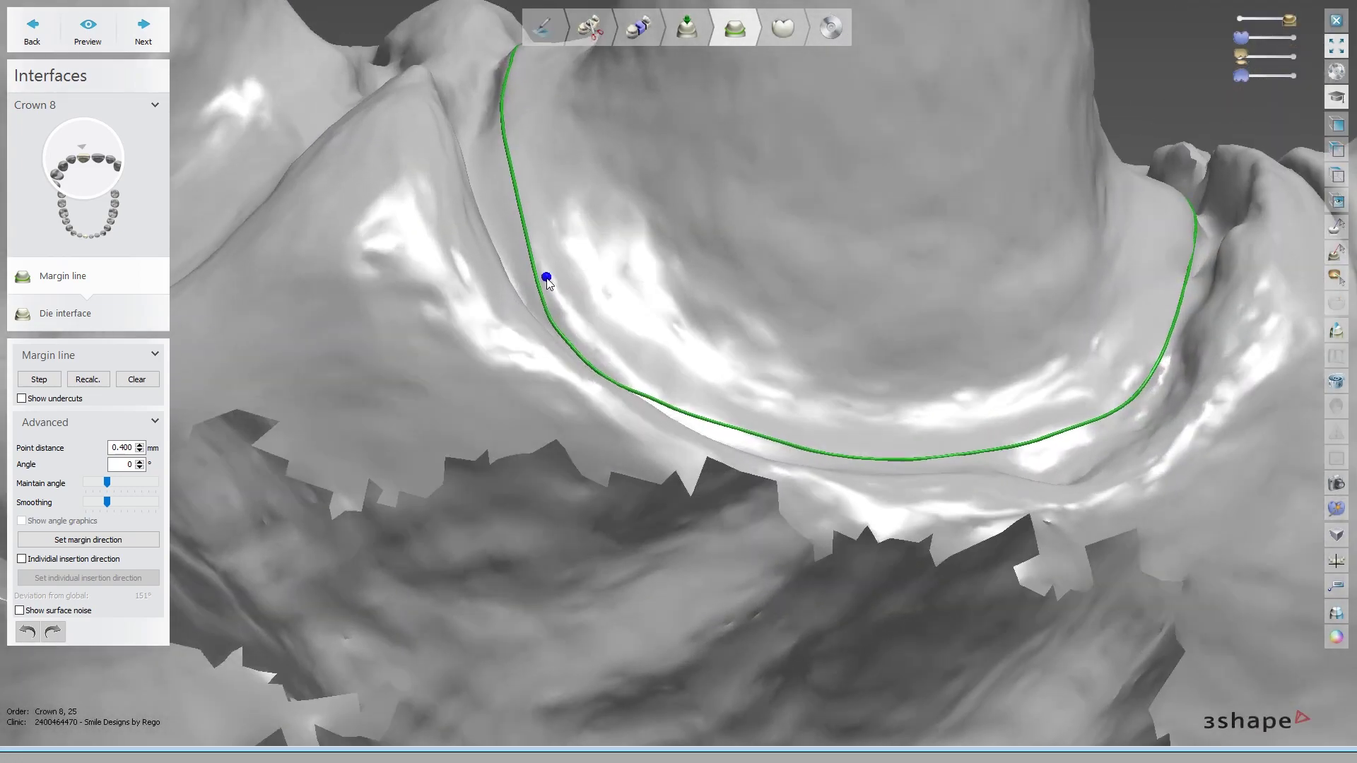
- Merge the stray tail into crown 8's margin line
mouse_move(596, 355)
right_mouse_down()
mouse_move(626, 403)
mouse_move(564, 349)
right_mouse_up()
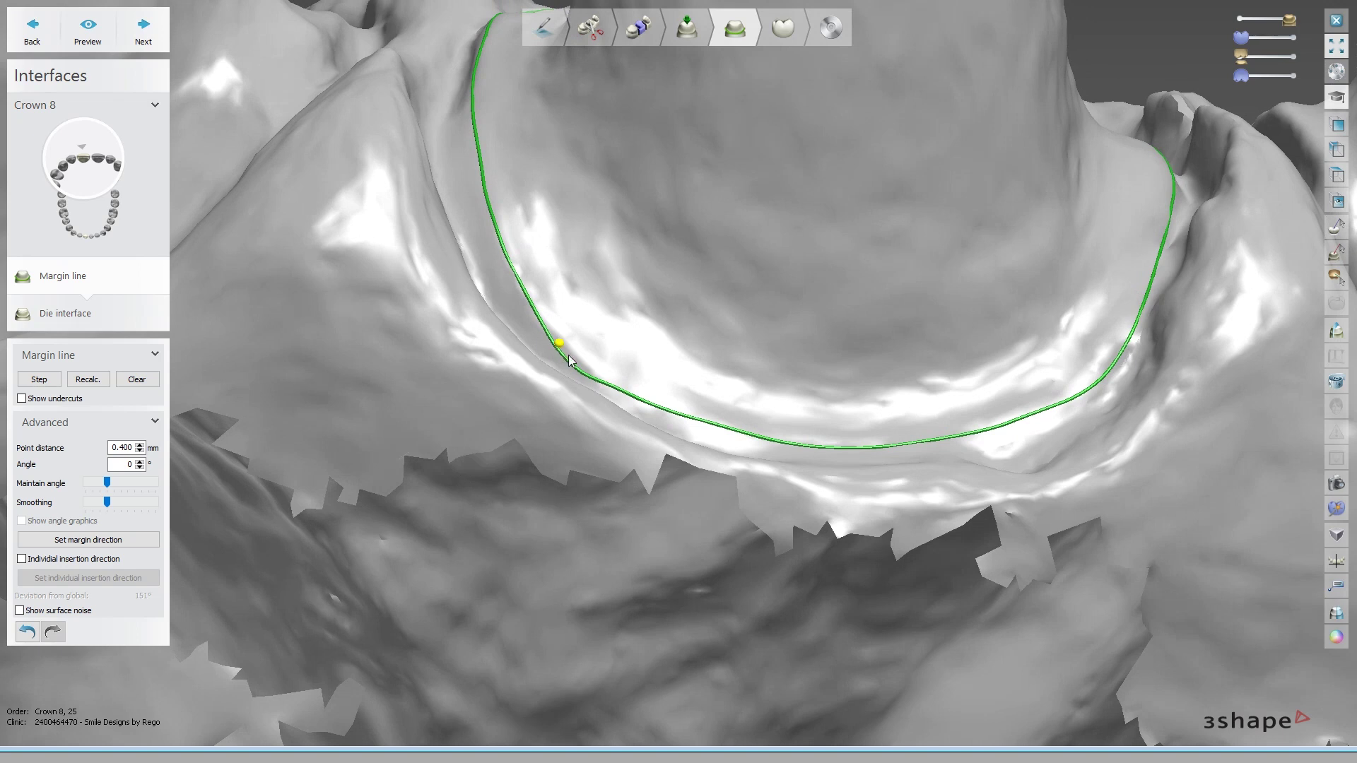
right_click_drag(647, 413, 645, 422)
left_click_drag(708, 448, 836, 459)
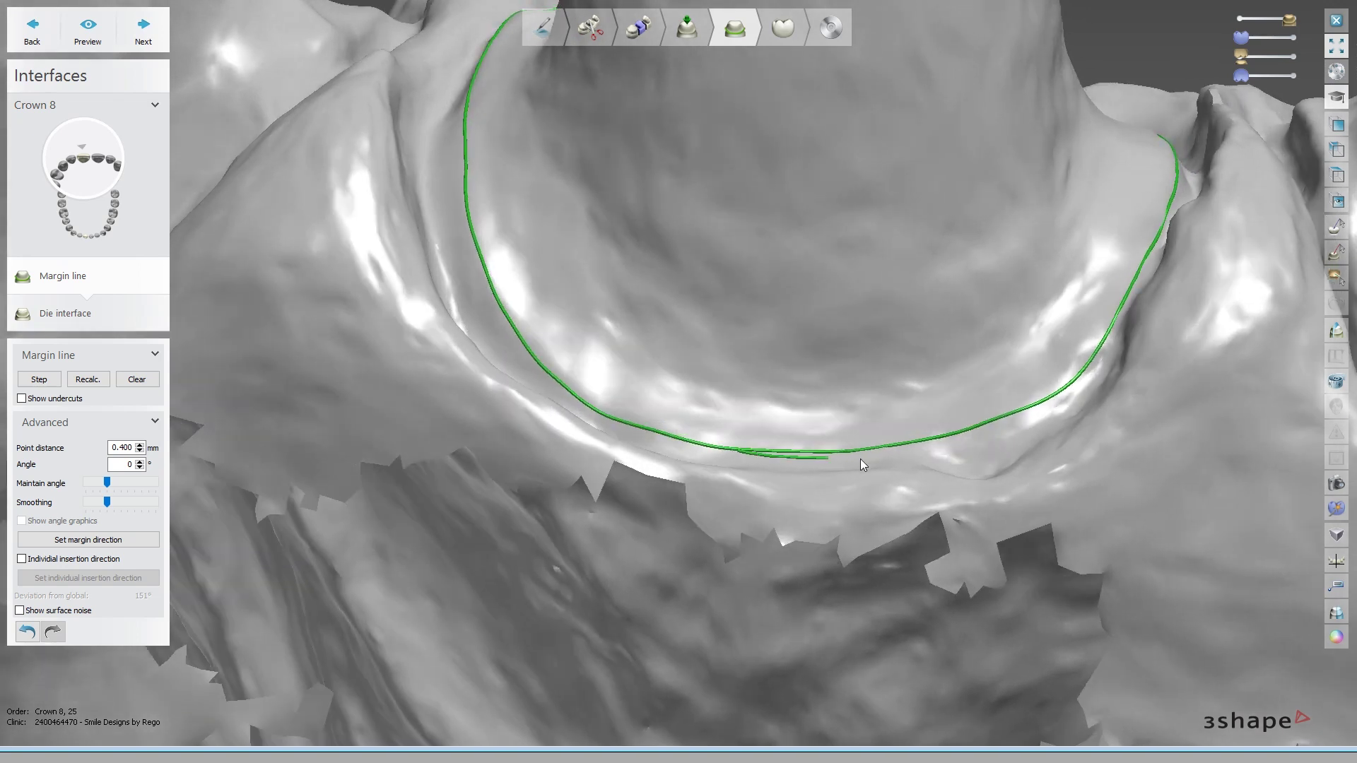
right_click_drag(909, 456, 955, 447)
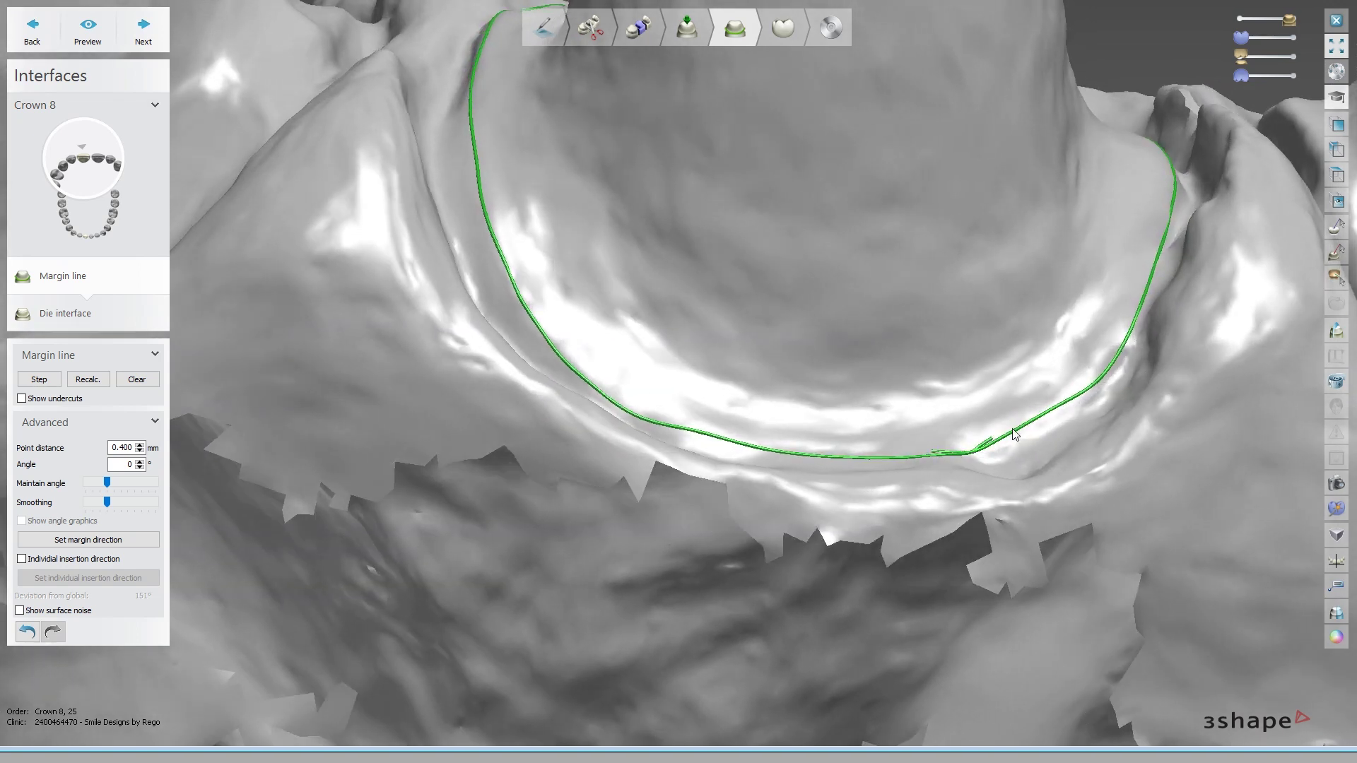
right_click_drag(1044, 421, 1038, 423)
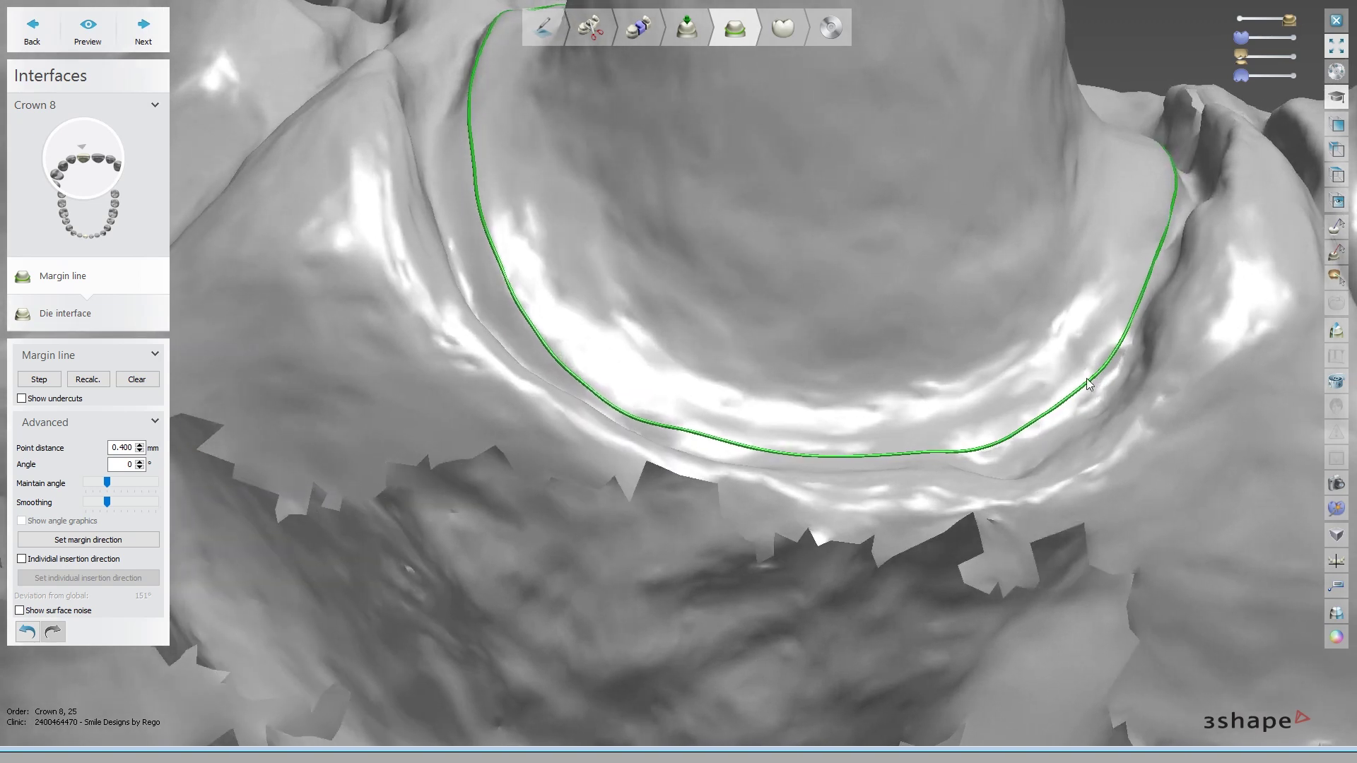
- Adjust two margin control points with Fast edit line off, then re-enable it
right_click(1071, 399)
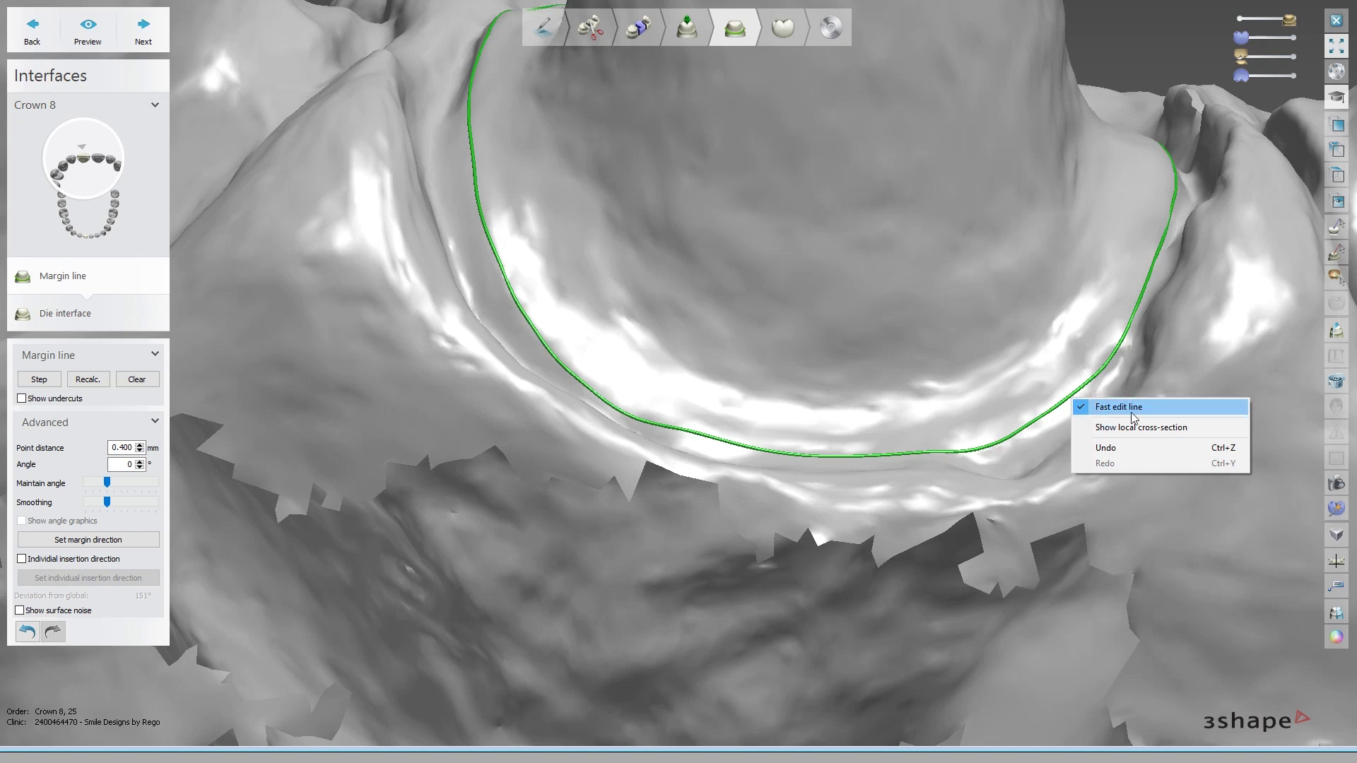
left_click(1094, 415)
scroll(1080, 425, "up", 3)
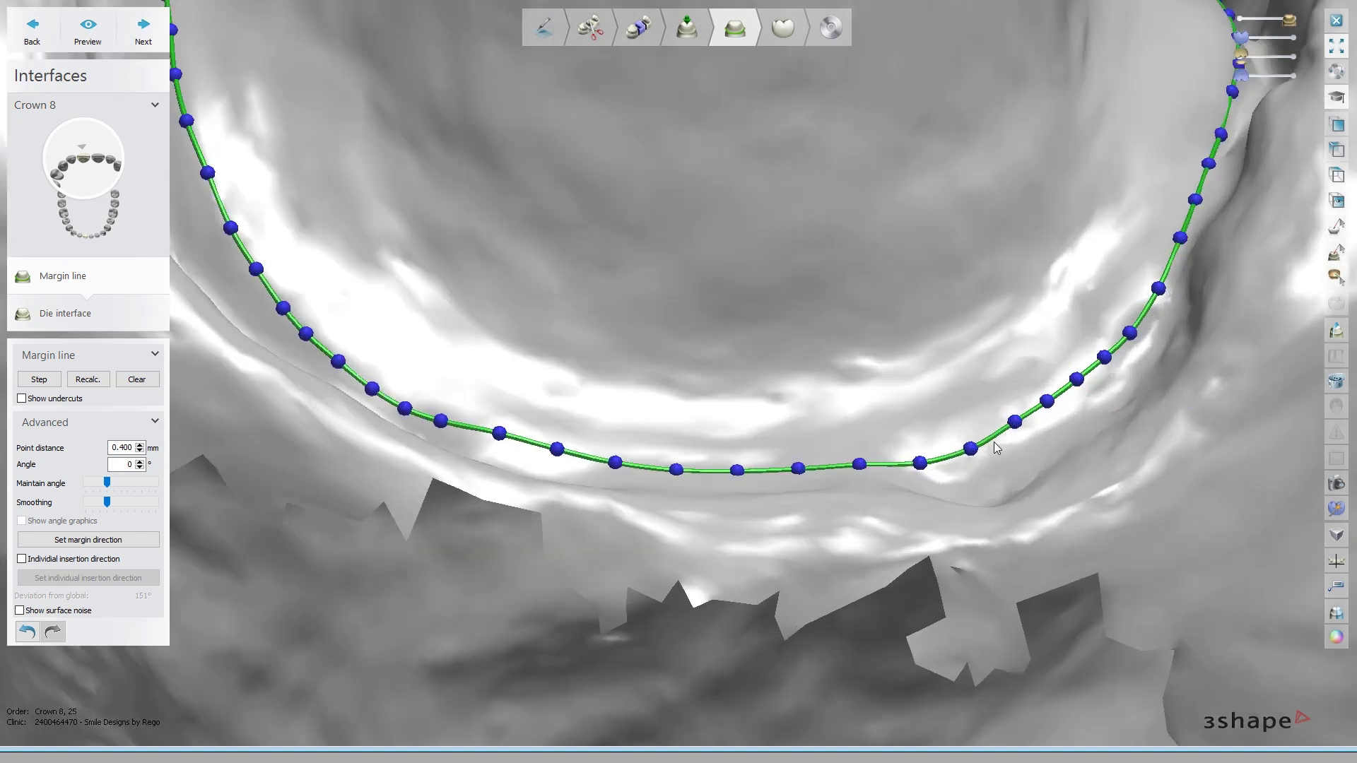
left_click_drag(967, 447, 848, 472)
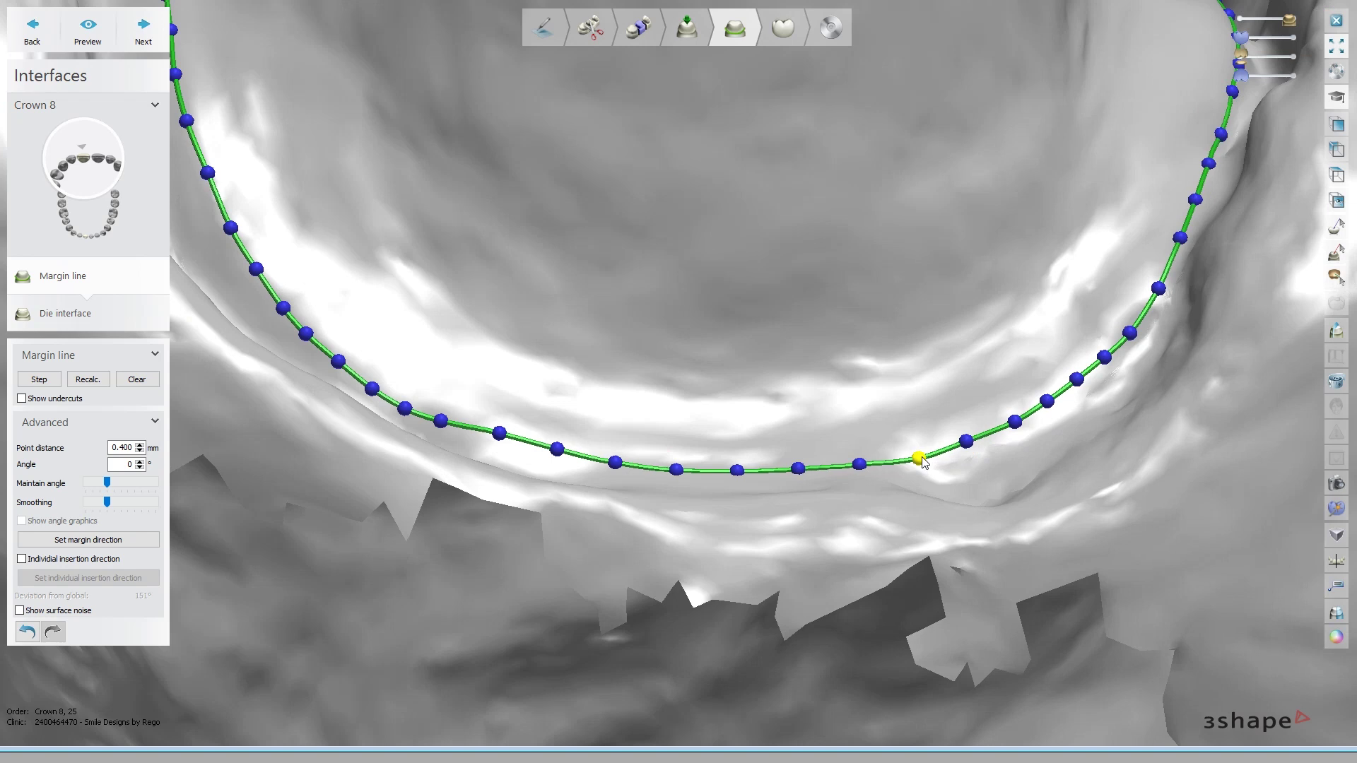
left_click_drag(499, 432, 499, 437)
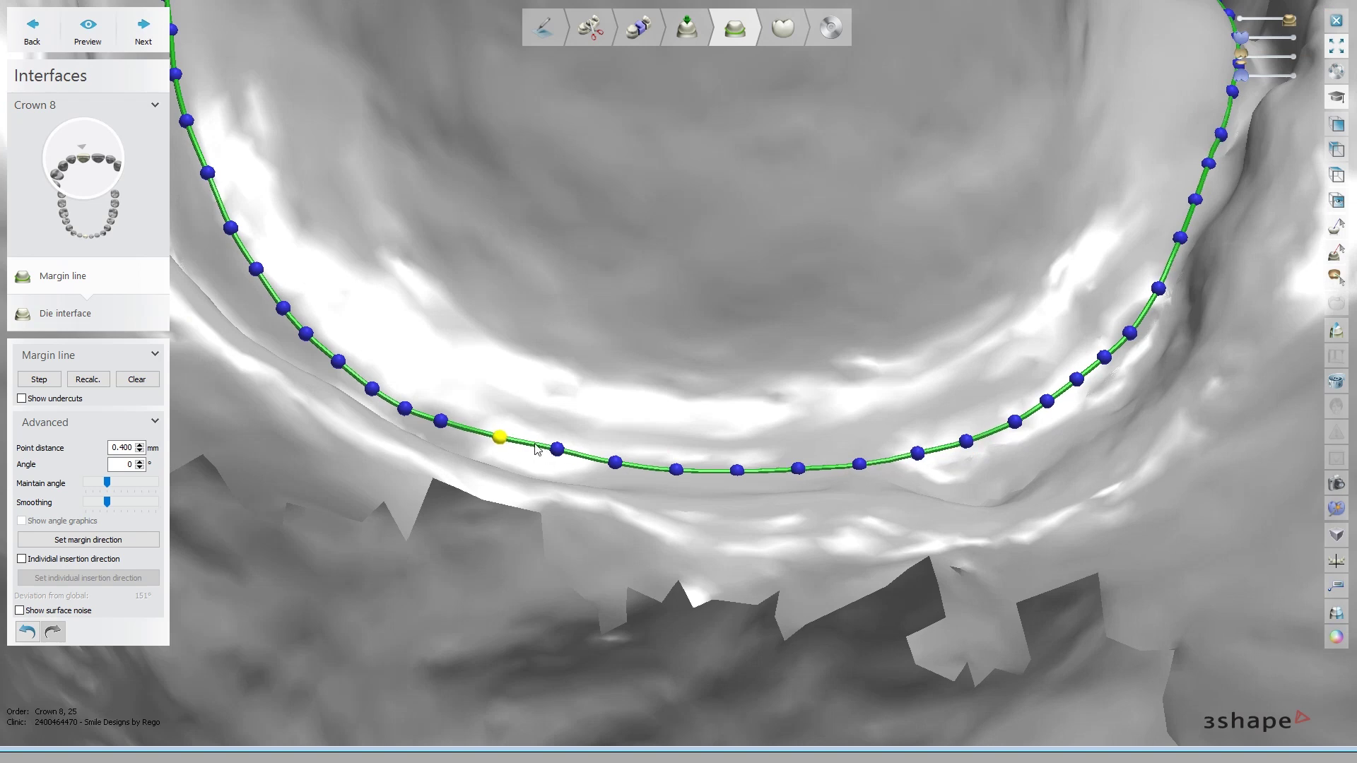
right_click(556, 452)
left_click(597, 487)
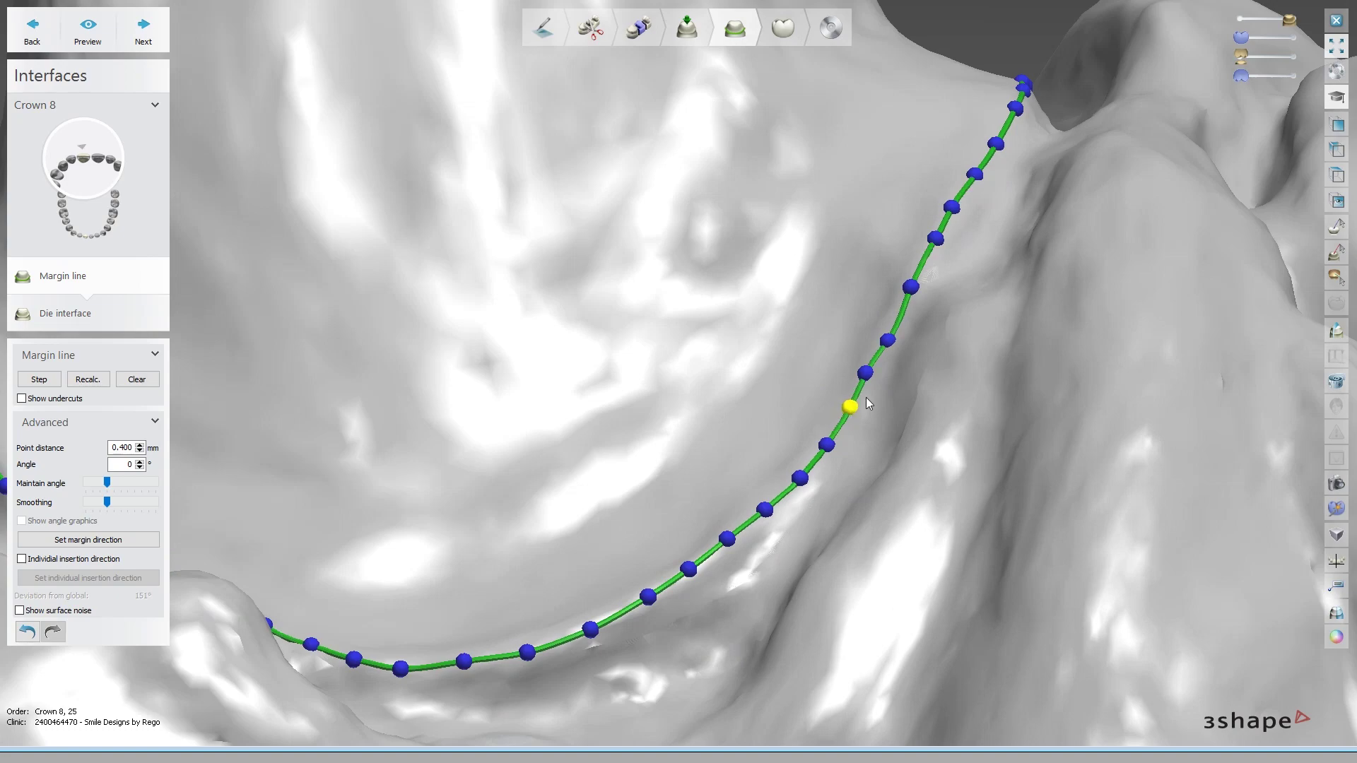
- Inspect the margin around the die and turn on Show undercuts
right_click_drag(850, 397, 881, 454)
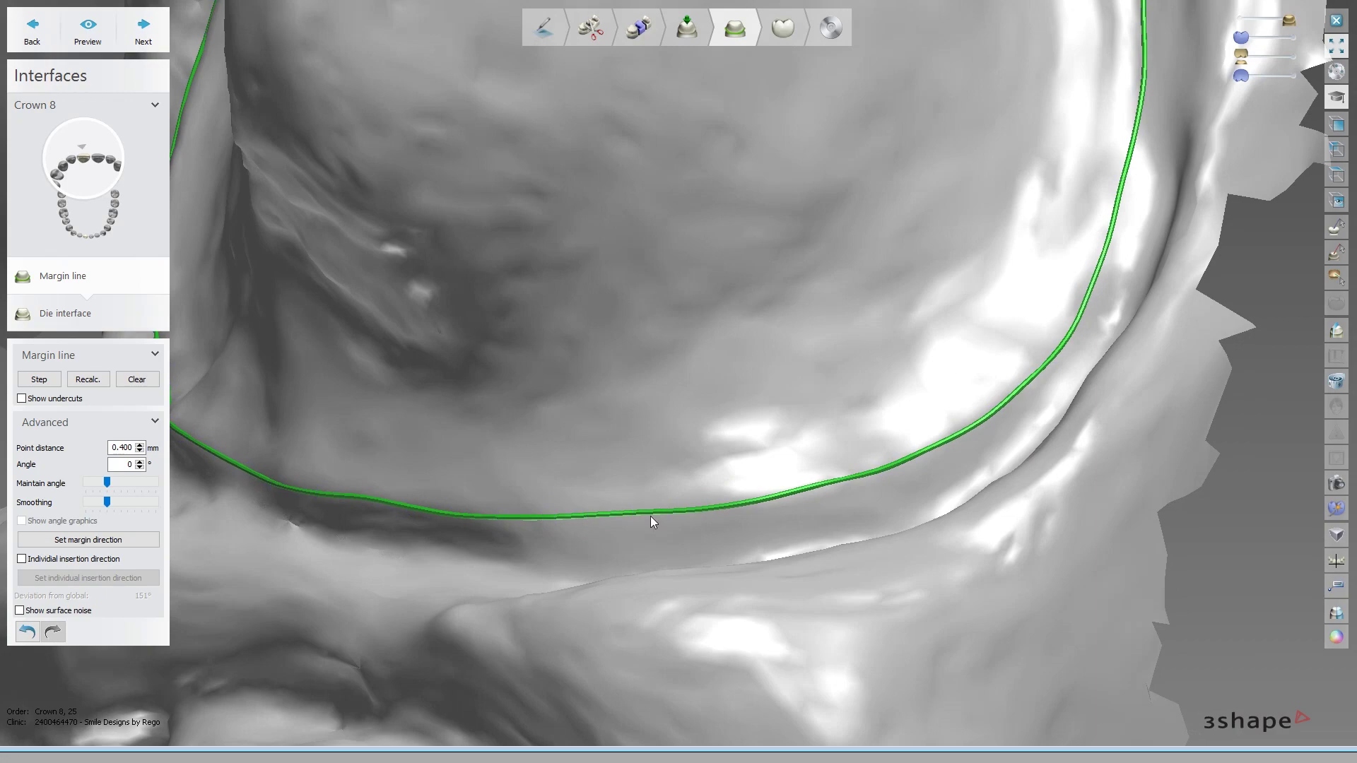
right_click_drag(705, 502, 740, 495)
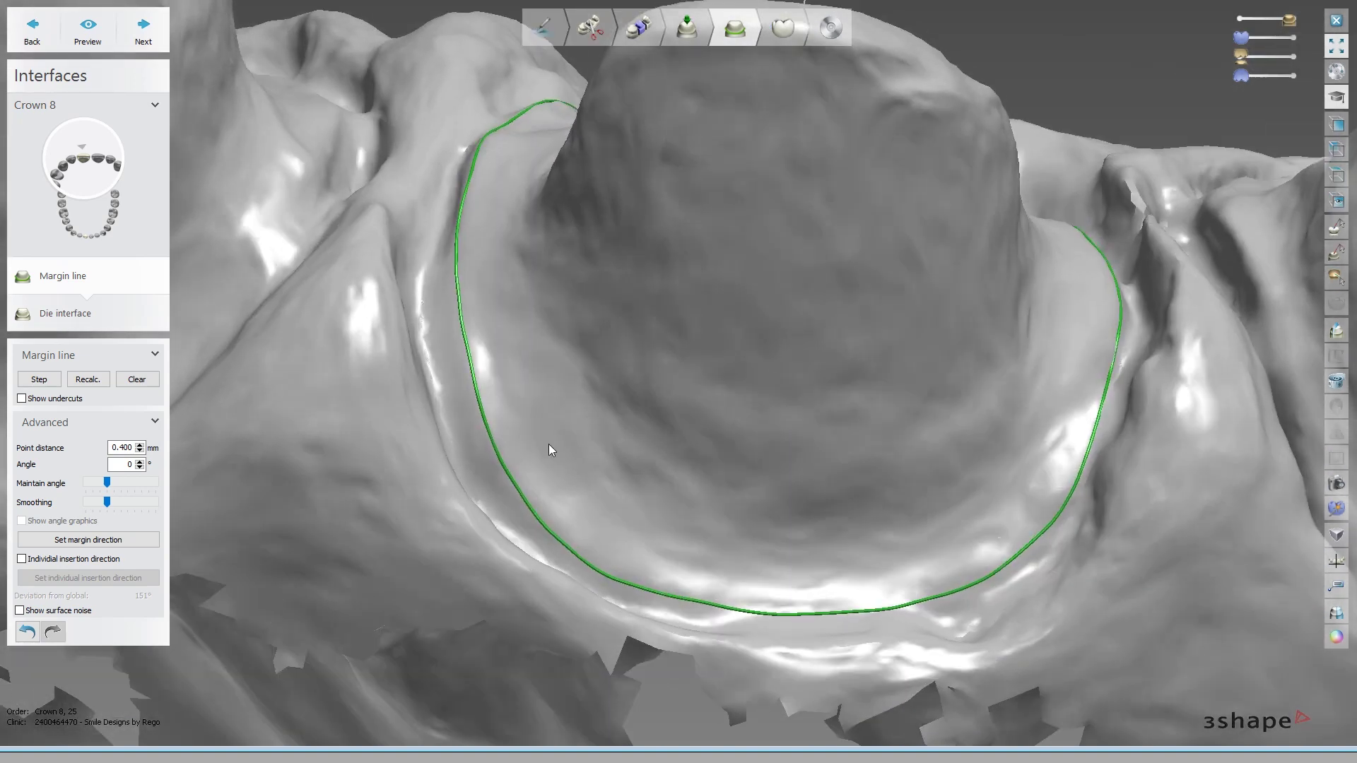
right_click_drag(549, 444, 586, 401)
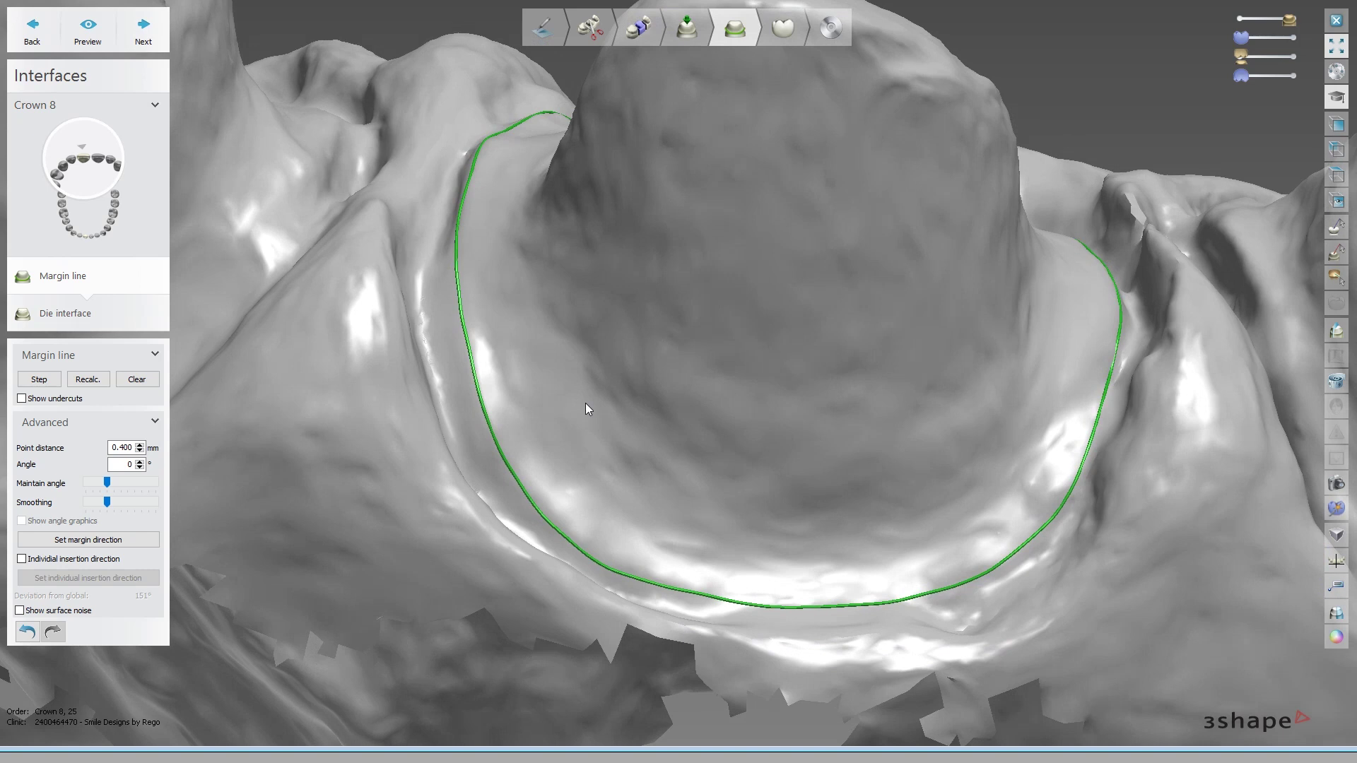
scroll(585, 408, "down", 2)
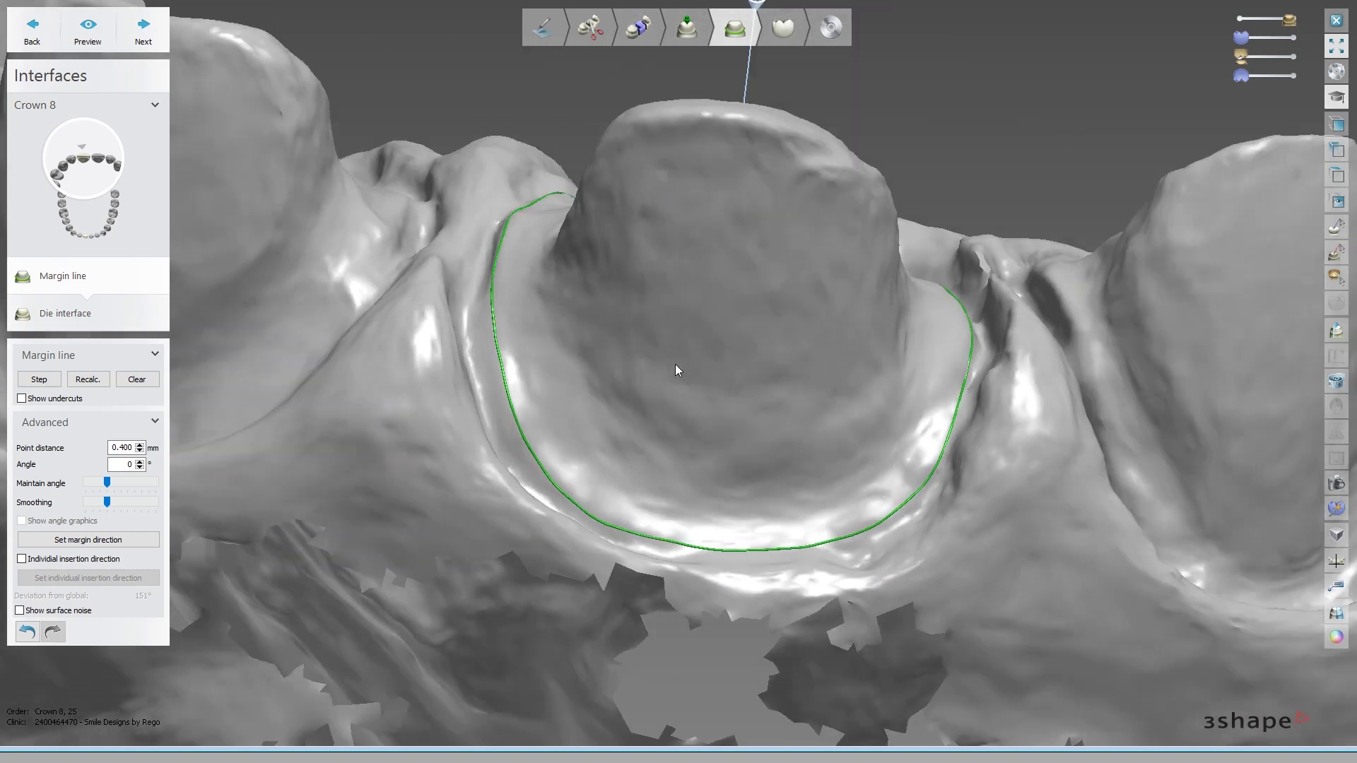
left_click(21, 399)
- Step through crown 8's margin cross-section profile with undercuts hidden
left_click(21, 398)
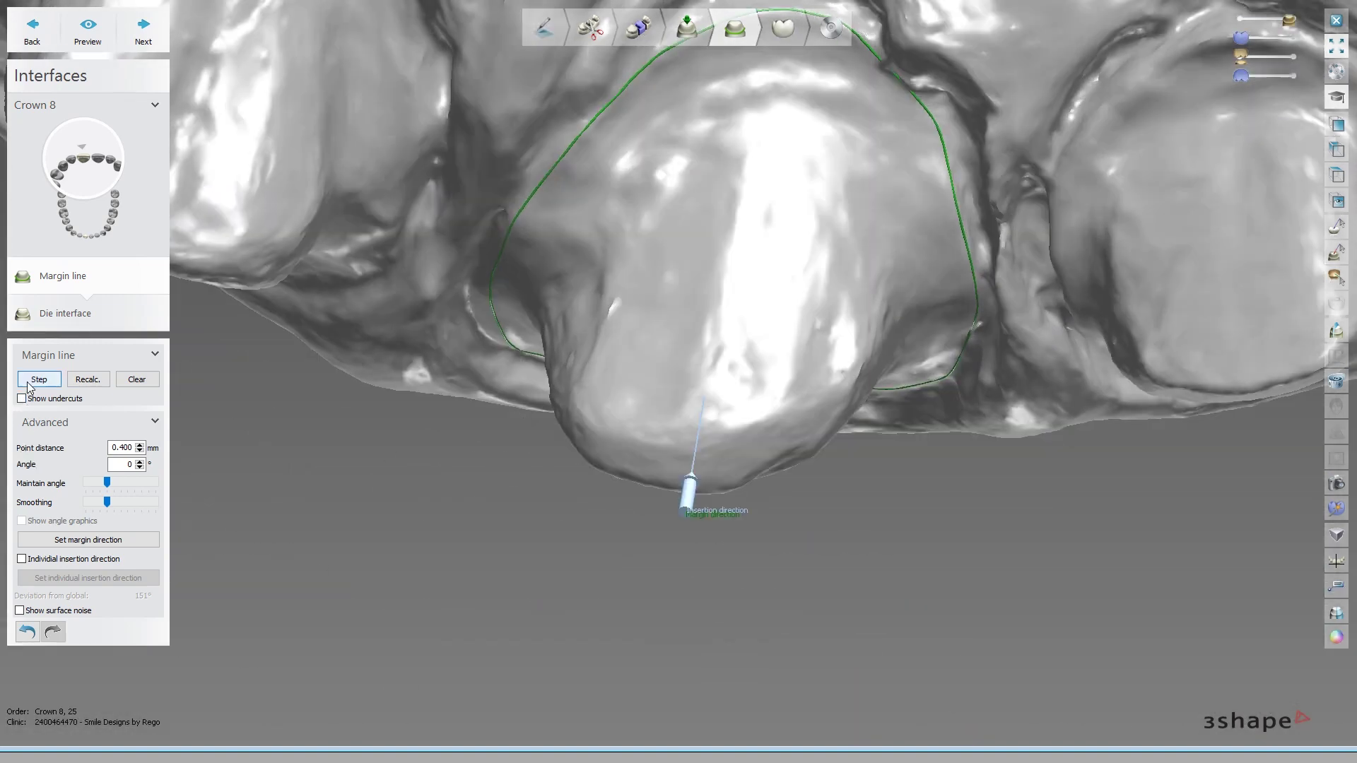
left_click(30, 385)
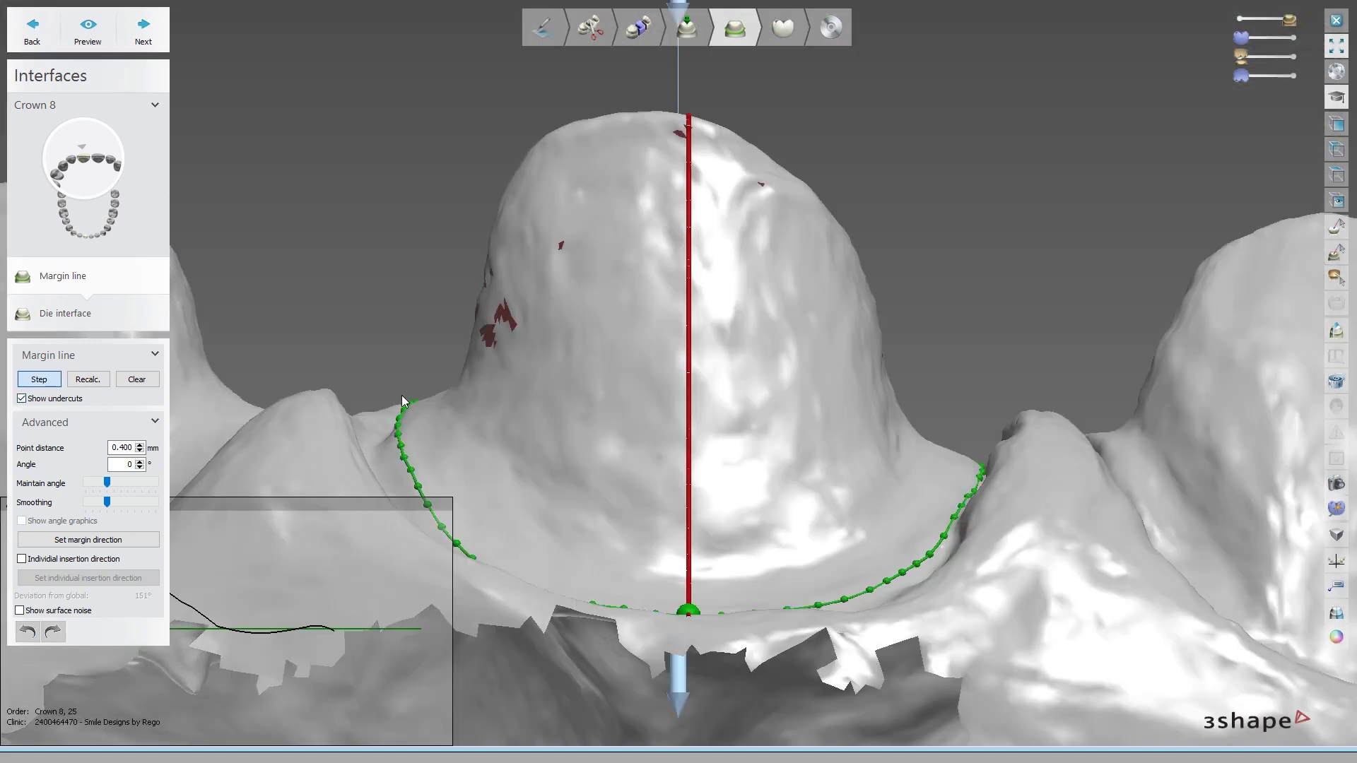
scroll(402, 400, "down", 2)
right_click_drag(554, 351, 777, 391)
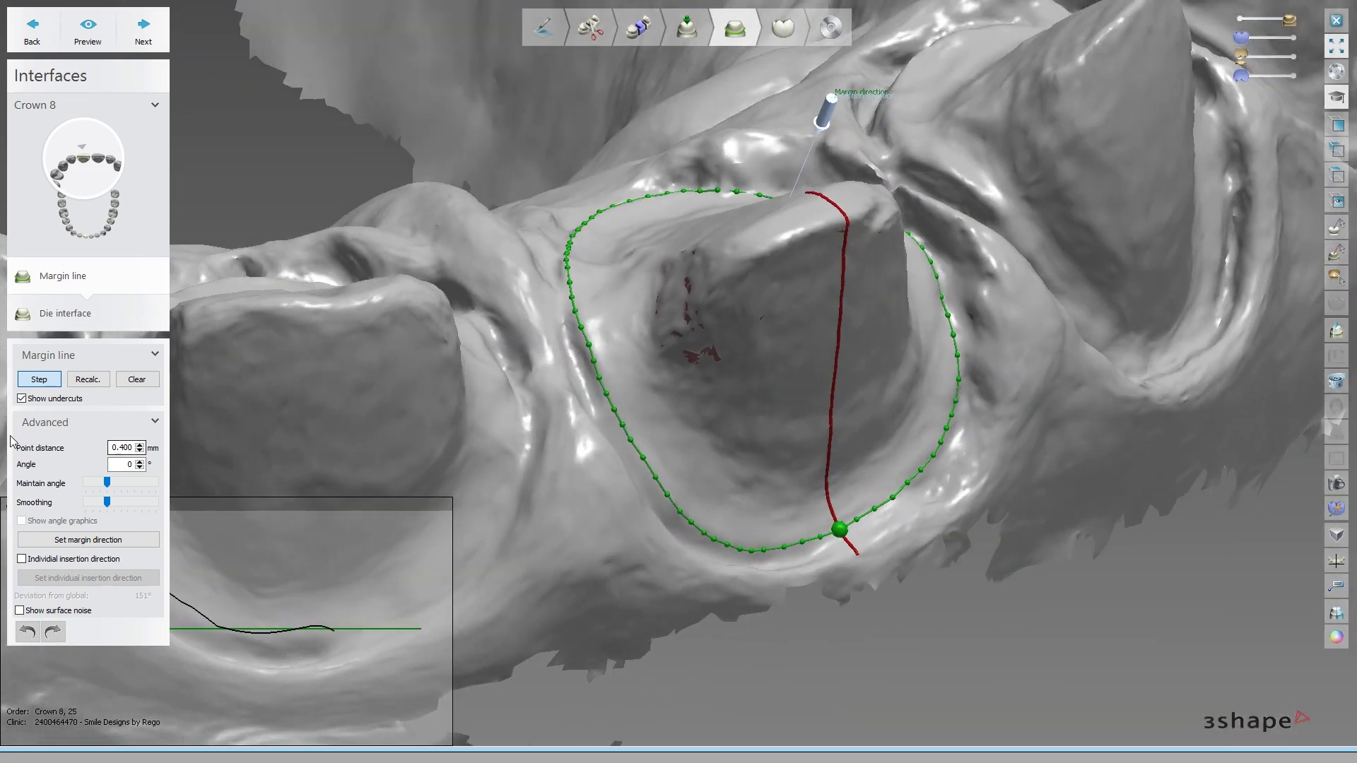
left_click(21, 399)
mouse_move(520, 491)
right_mouse_down()
mouse_move(531, 489)
mouse_move(516, 456)
right_mouse_up()
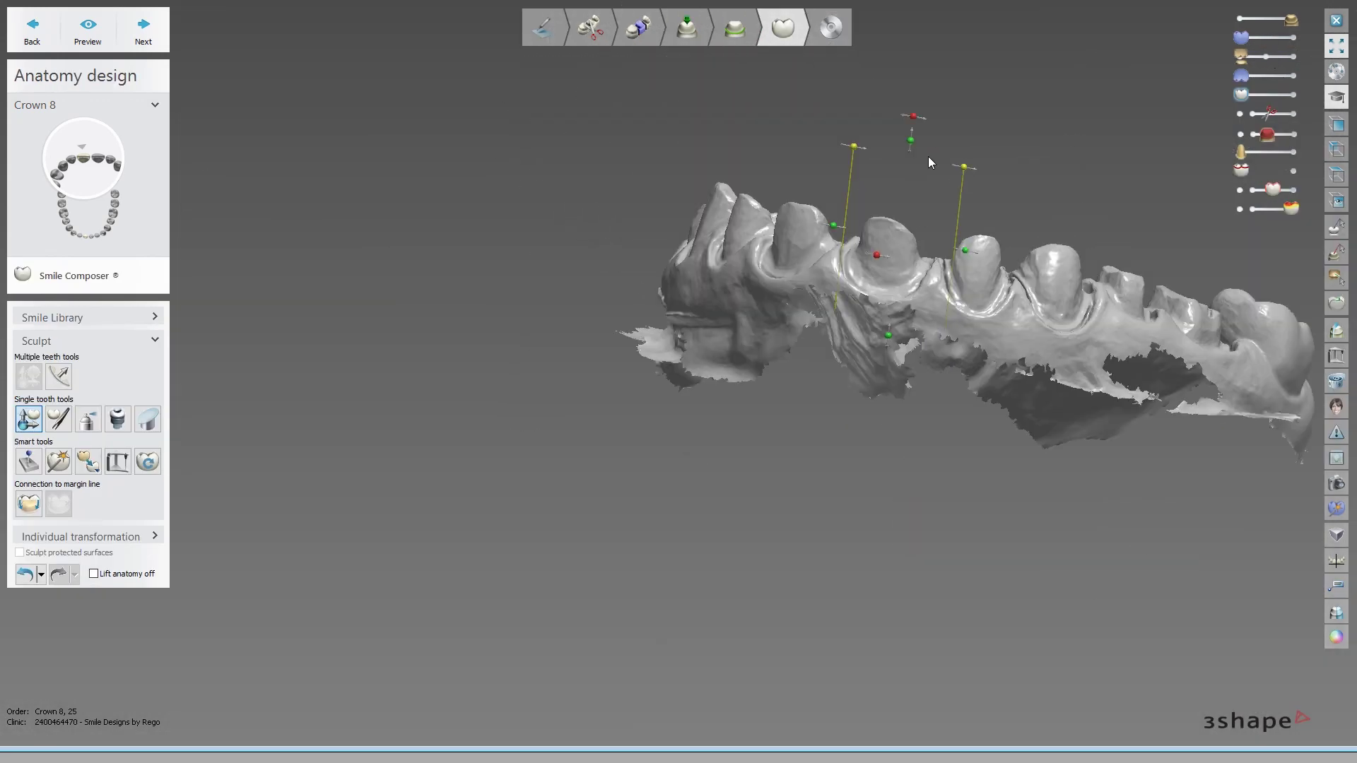
- Show the crown 8 design over its preparation and expand the smile library section
scroll(916, 181, "up", 3)
right_click_drag(943, 158, 939, 216)
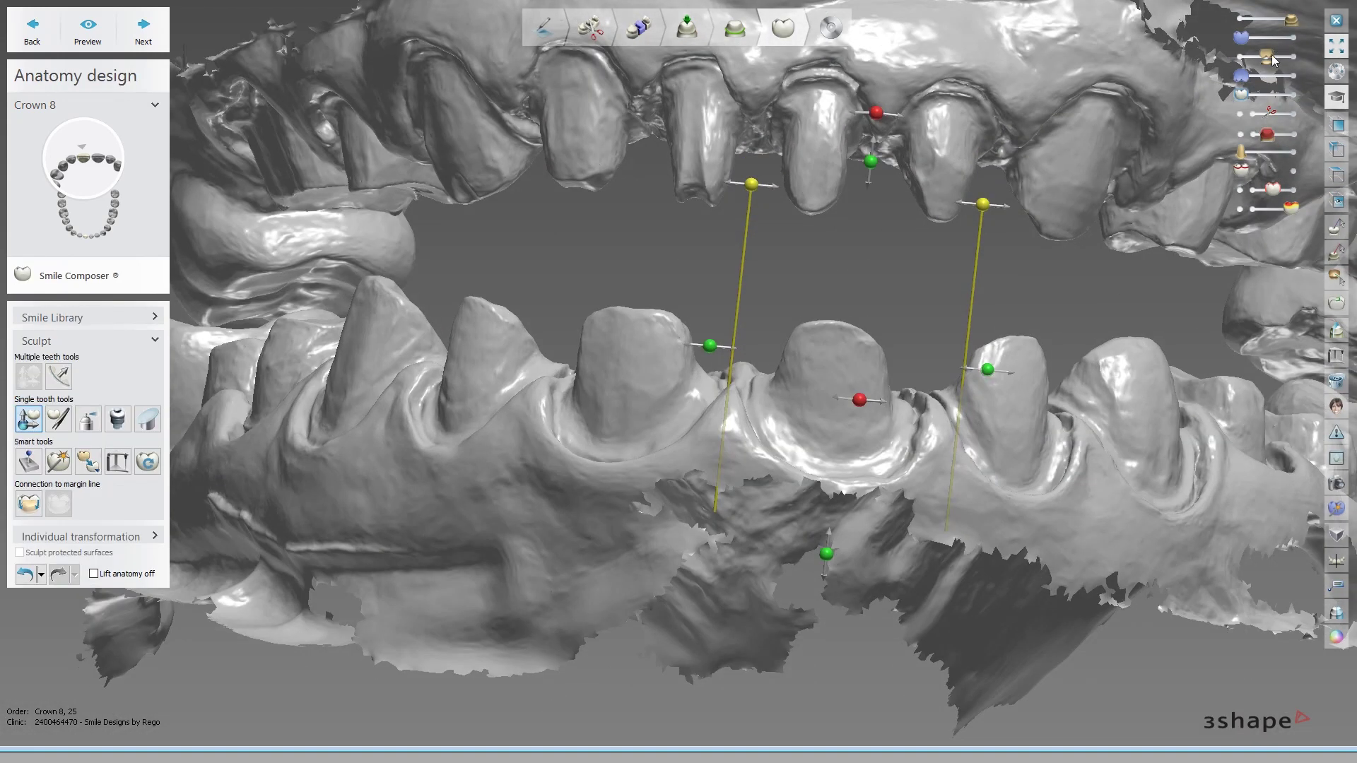
left_click_drag(1244, 94, 1292, 94)
scroll(509, 372, "down", 2)
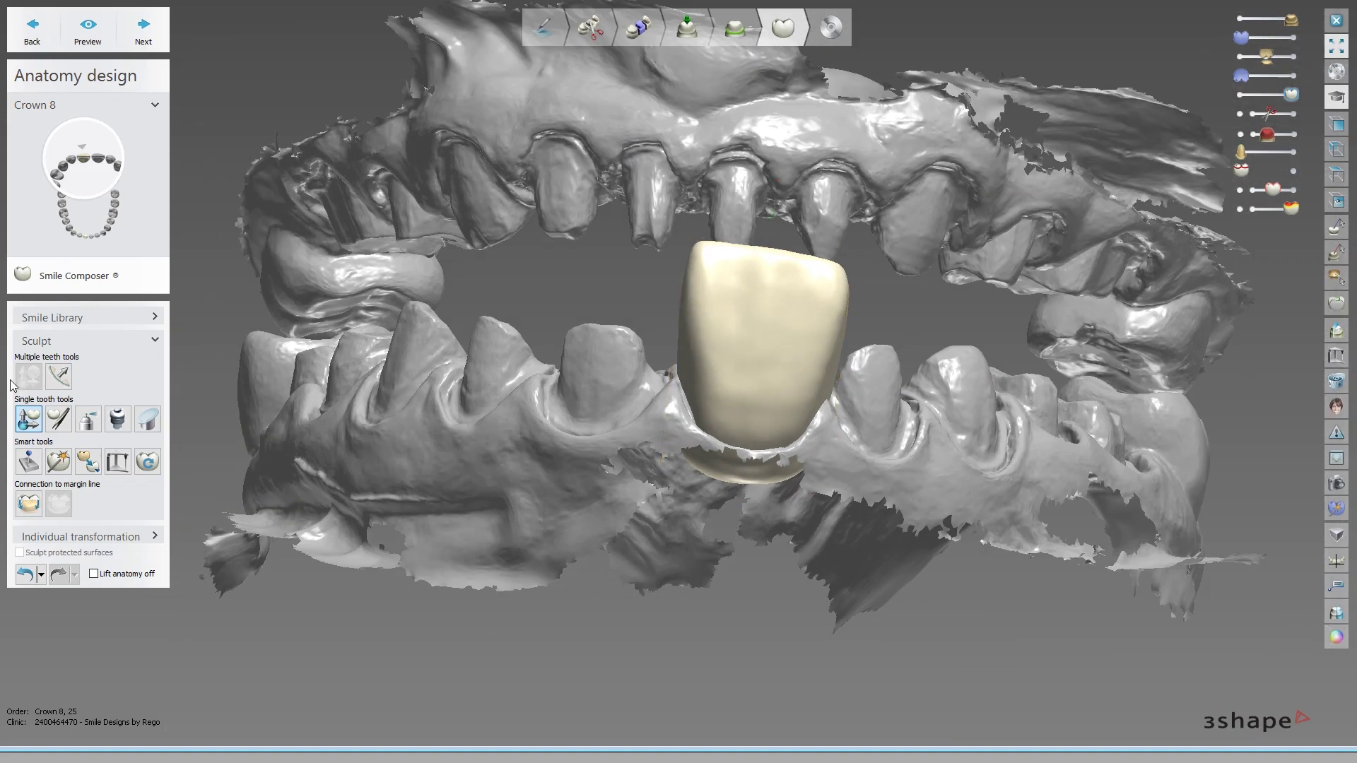
left_click(152, 320)
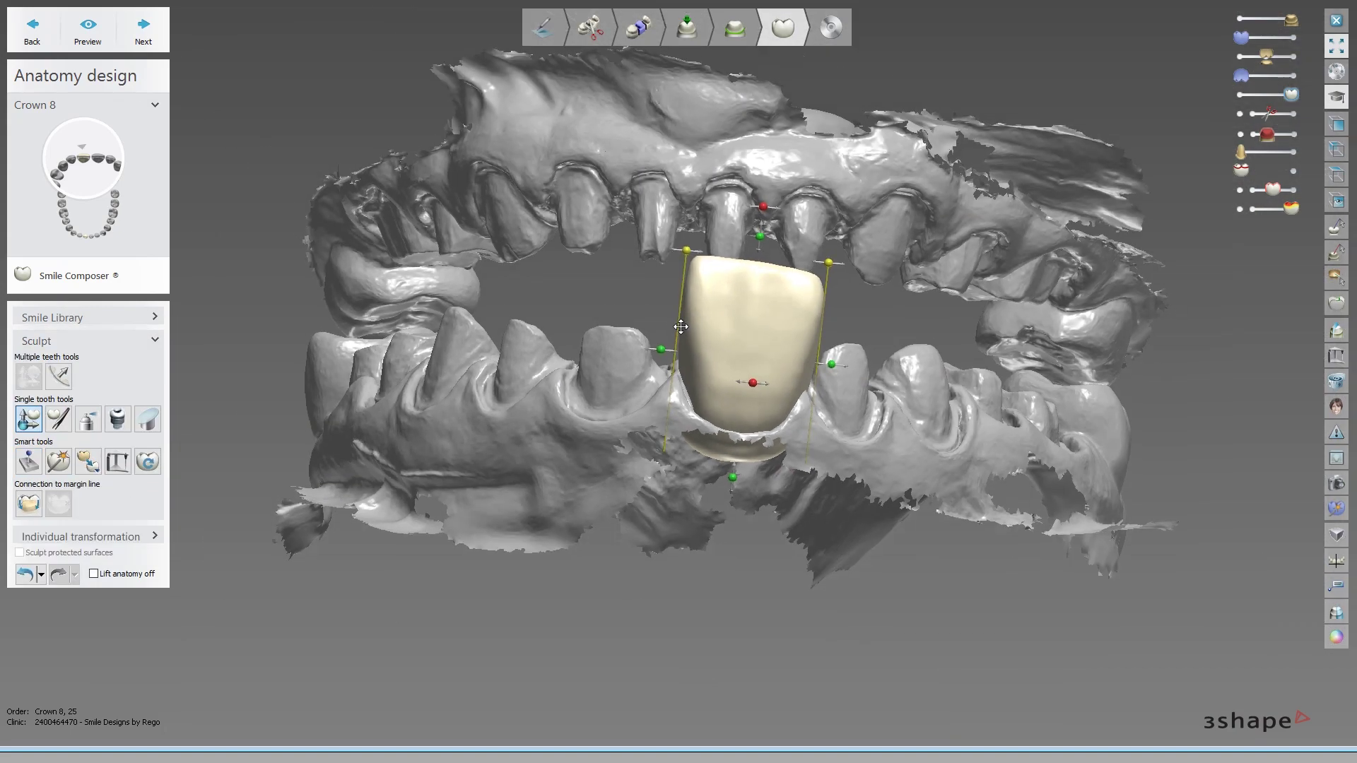
- Orbit around crown 8 from underneath to a frontal occlusal view
mouse_move(494, 340)
right_mouse_down()
mouse_move(510, 234)
mouse_move(452, 450)
mouse_move(657, 400)
mouse_move(689, 434)
right_mouse_up()
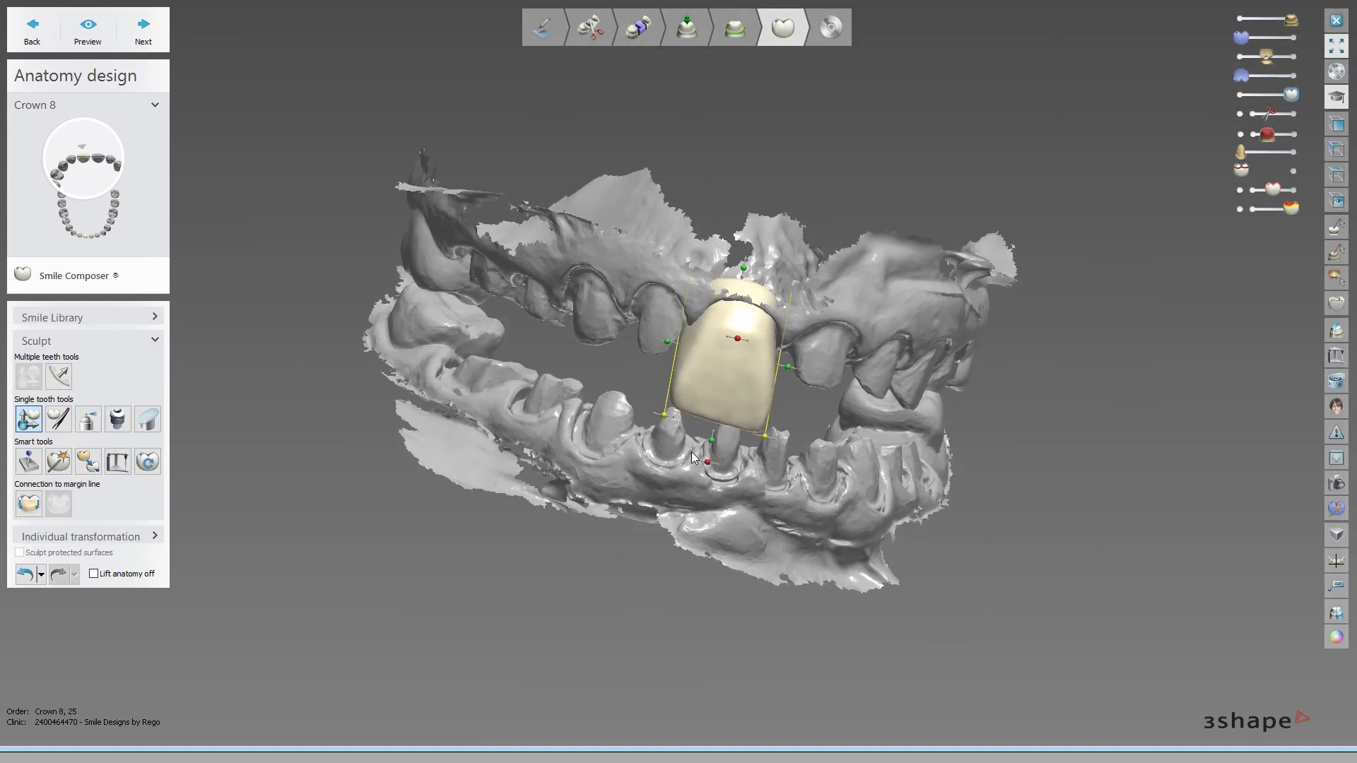
right_click_drag(689, 435, 684, 410)
scroll(678, 432, "up", 2)
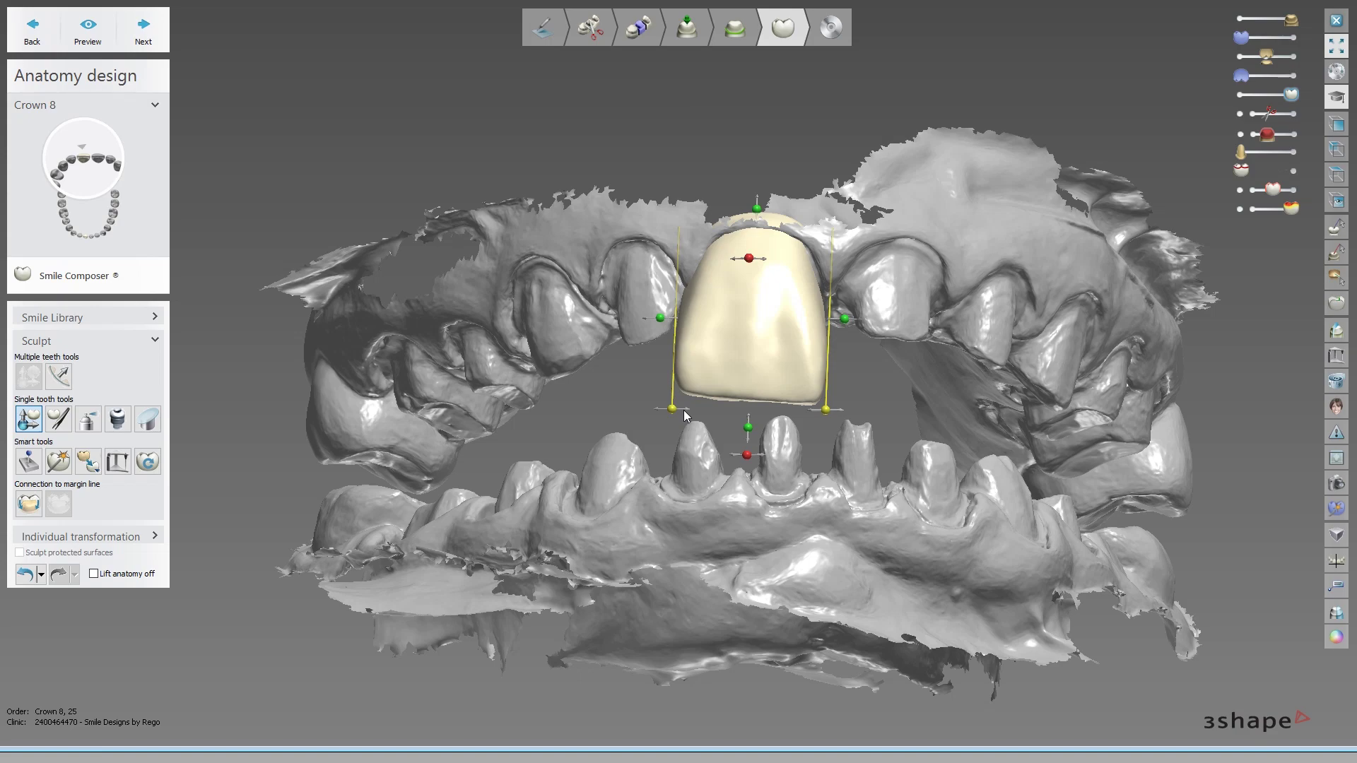
right_click_drag(684, 416, 730, 475)
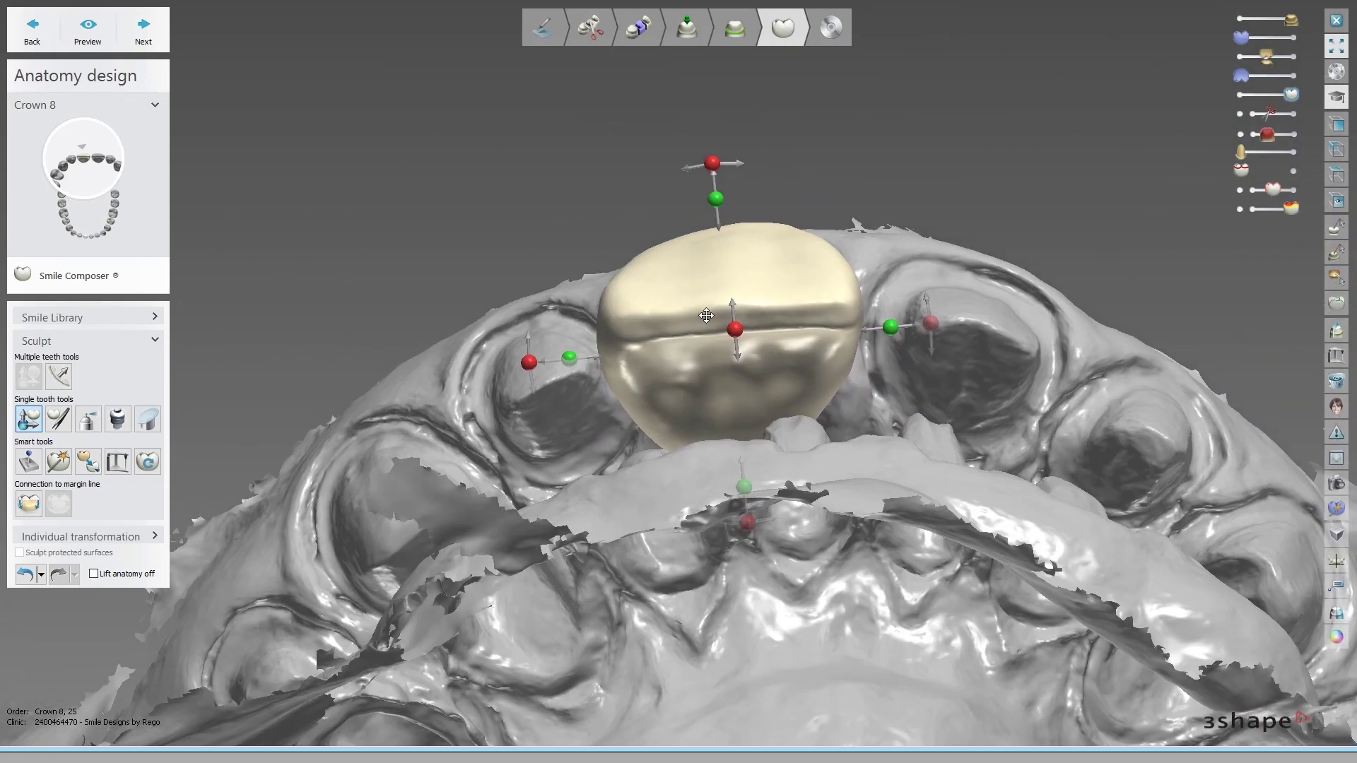
right_click_drag(730, 475, 708, 297)
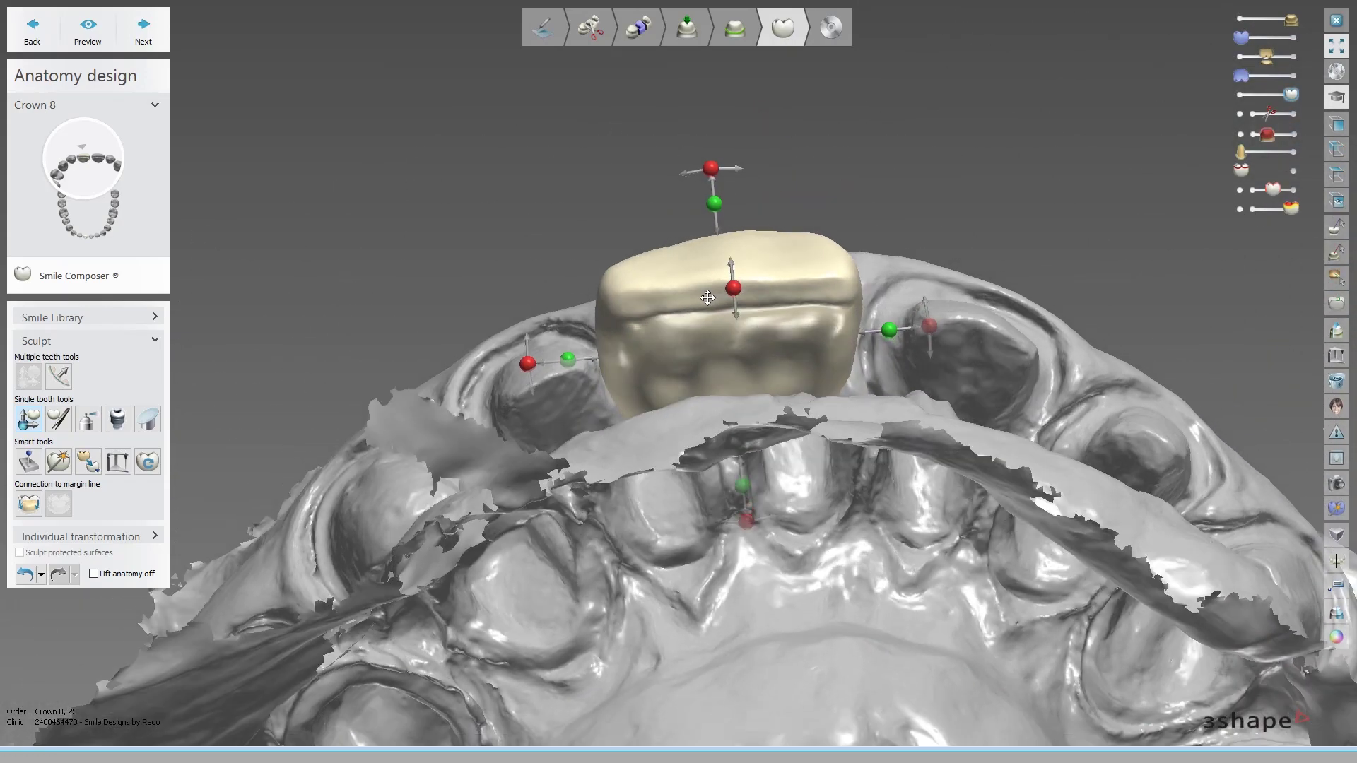
mouse_move(544, 298)
right_mouse_down()
mouse_move(578, 321)
mouse_move(572, 336)
right_mouse_up()
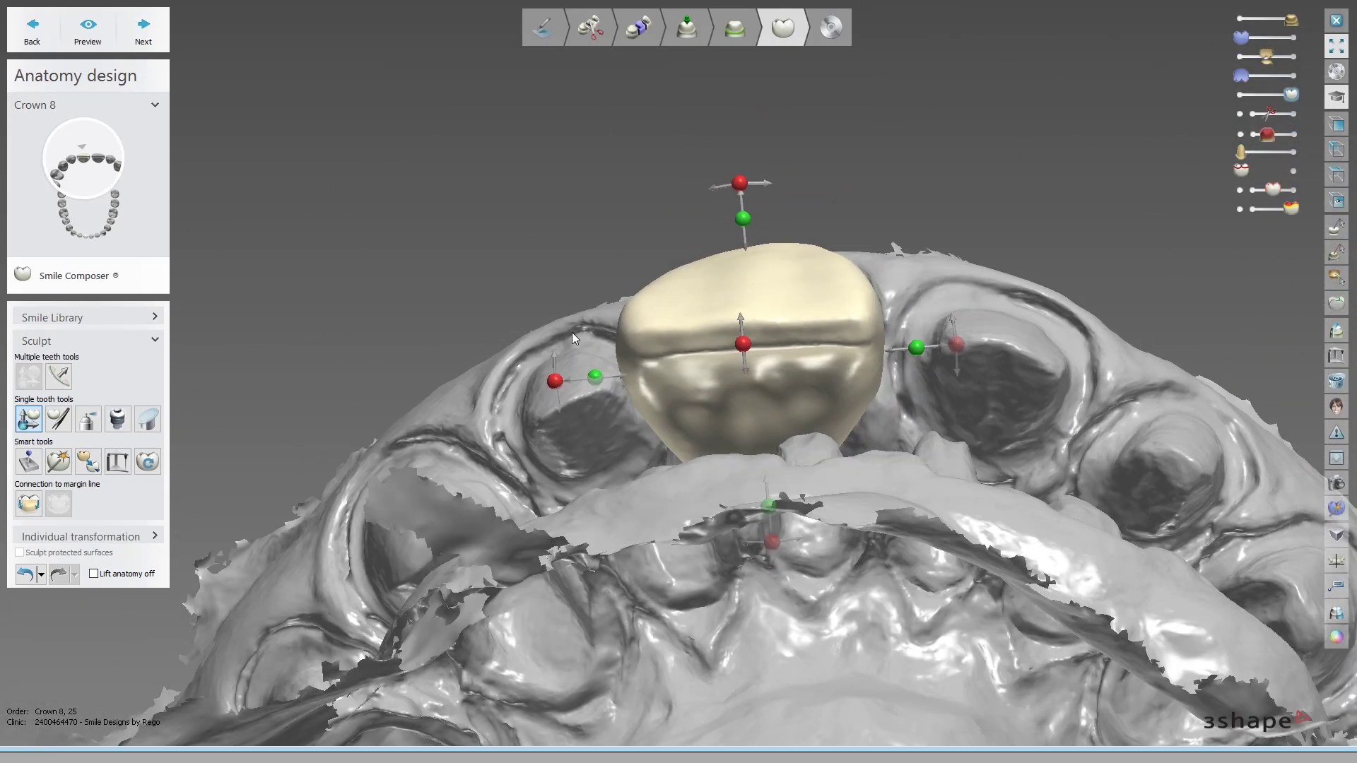
right_click_drag(338, 314, 220, 304)
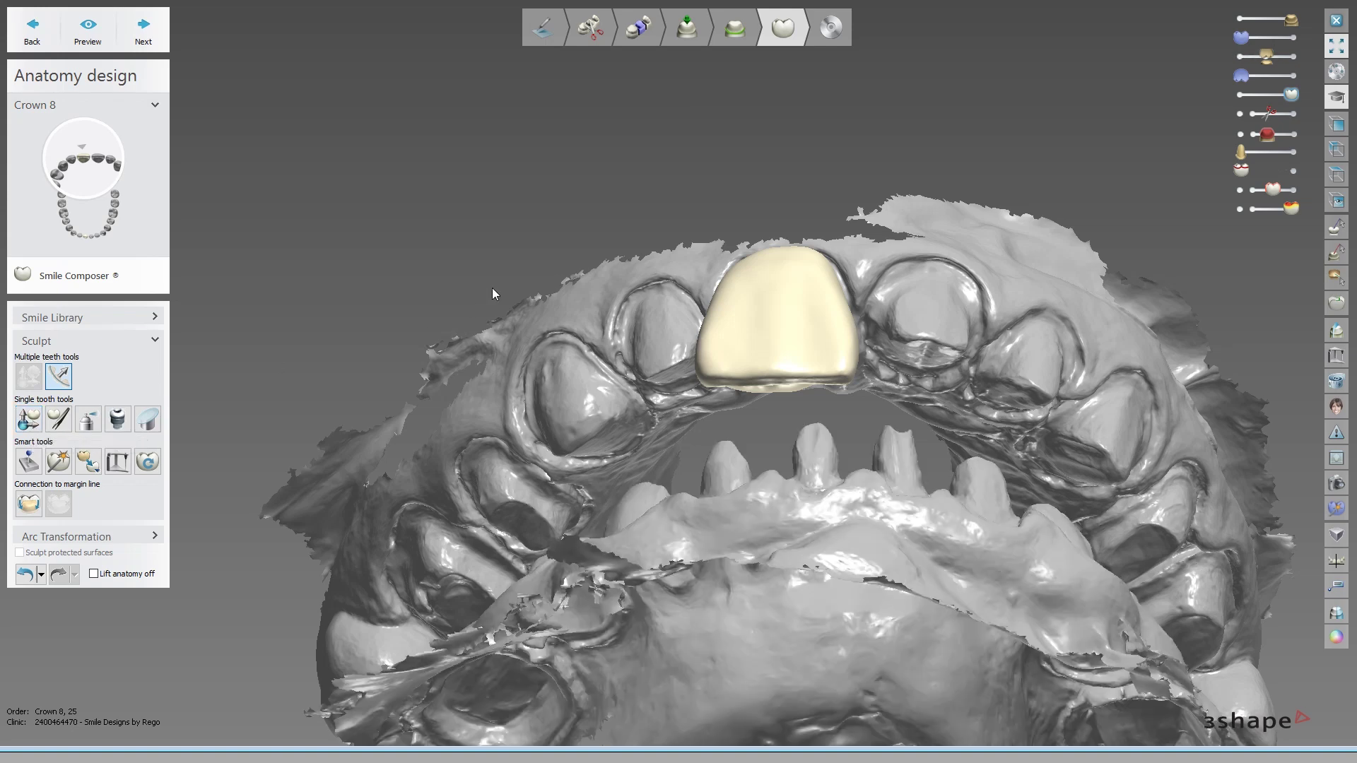
- Show the upper jaw with F5 and switch crown 8 to individual transformation
right_click_drag(492, 287, 484, 375)
key("F5")
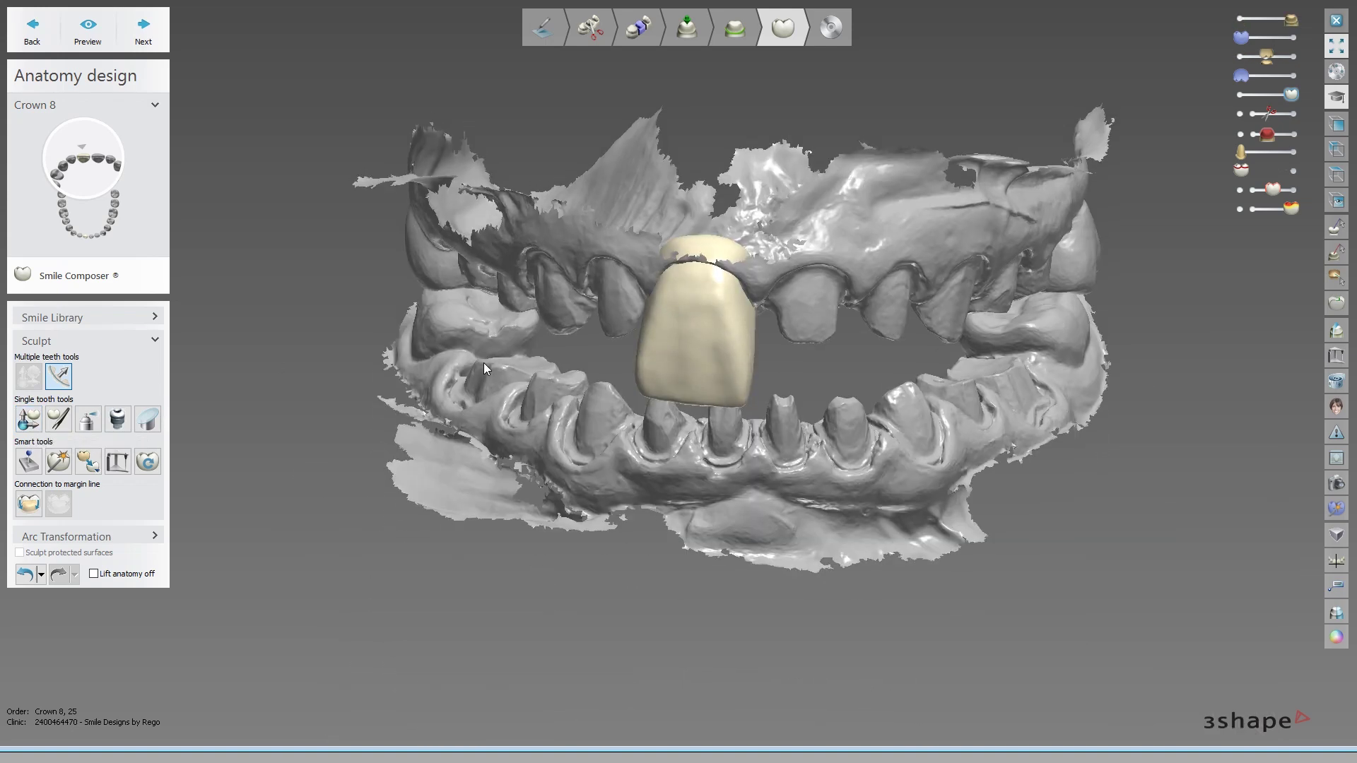
scroll(492, 341, "up", 2)
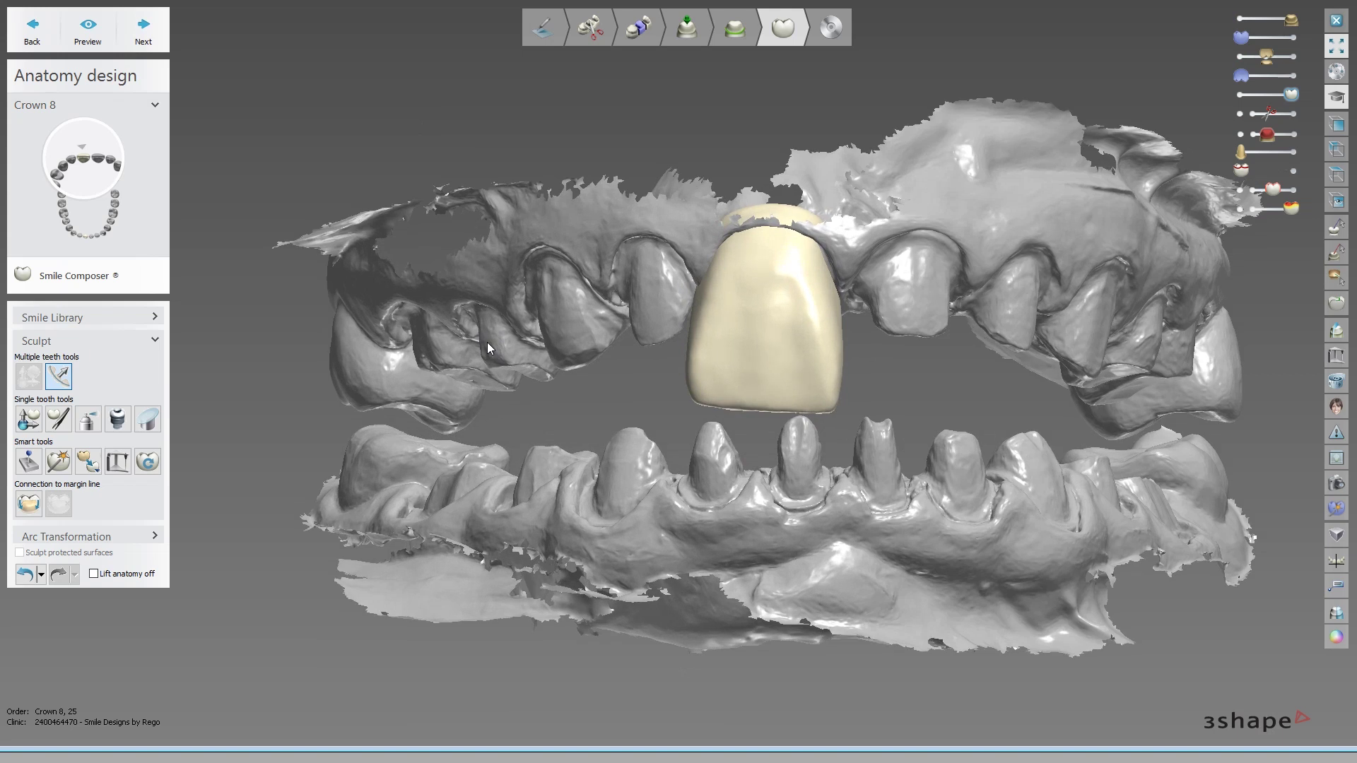
left_click(28, 421)
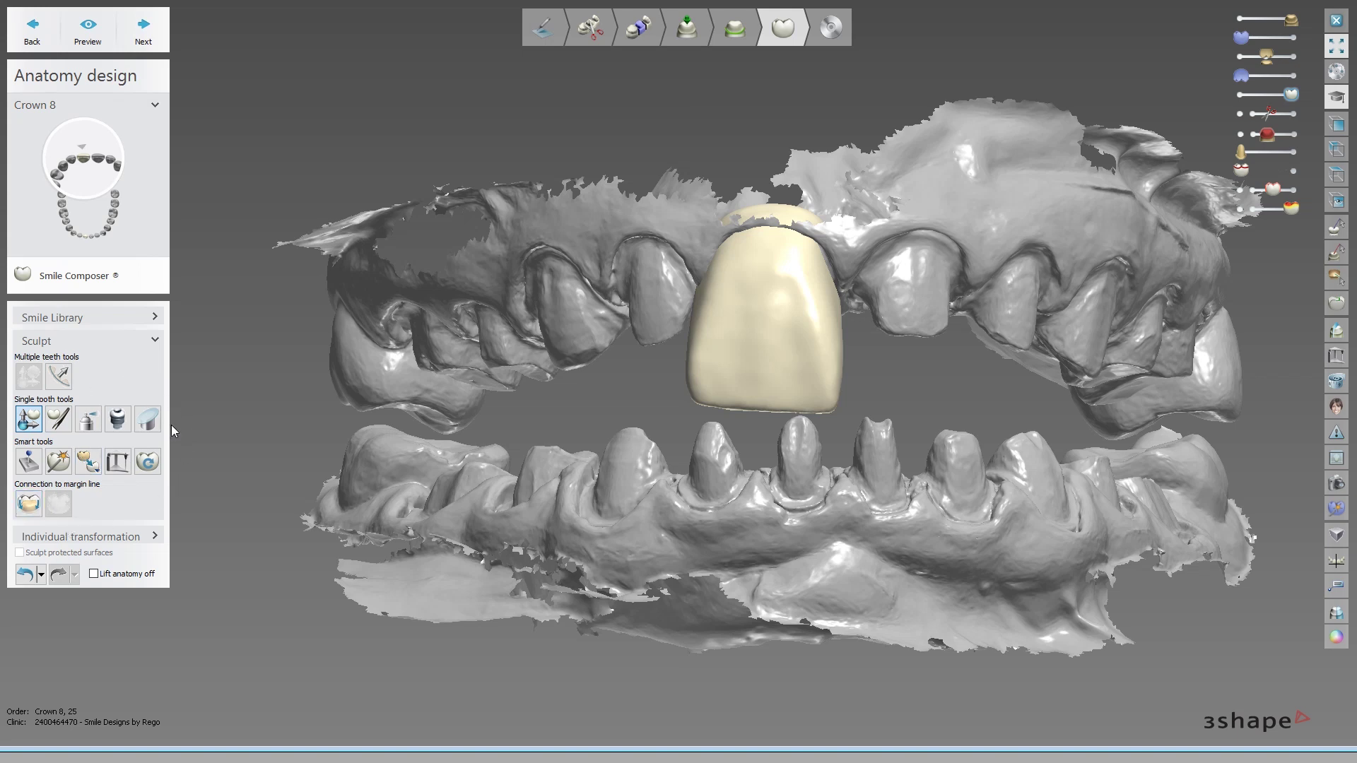
- Dent crown 8's right-side surface using individual morphing
left_click(31, 428)
left_click(28, 422)
left_click(58, 421)
key("g")
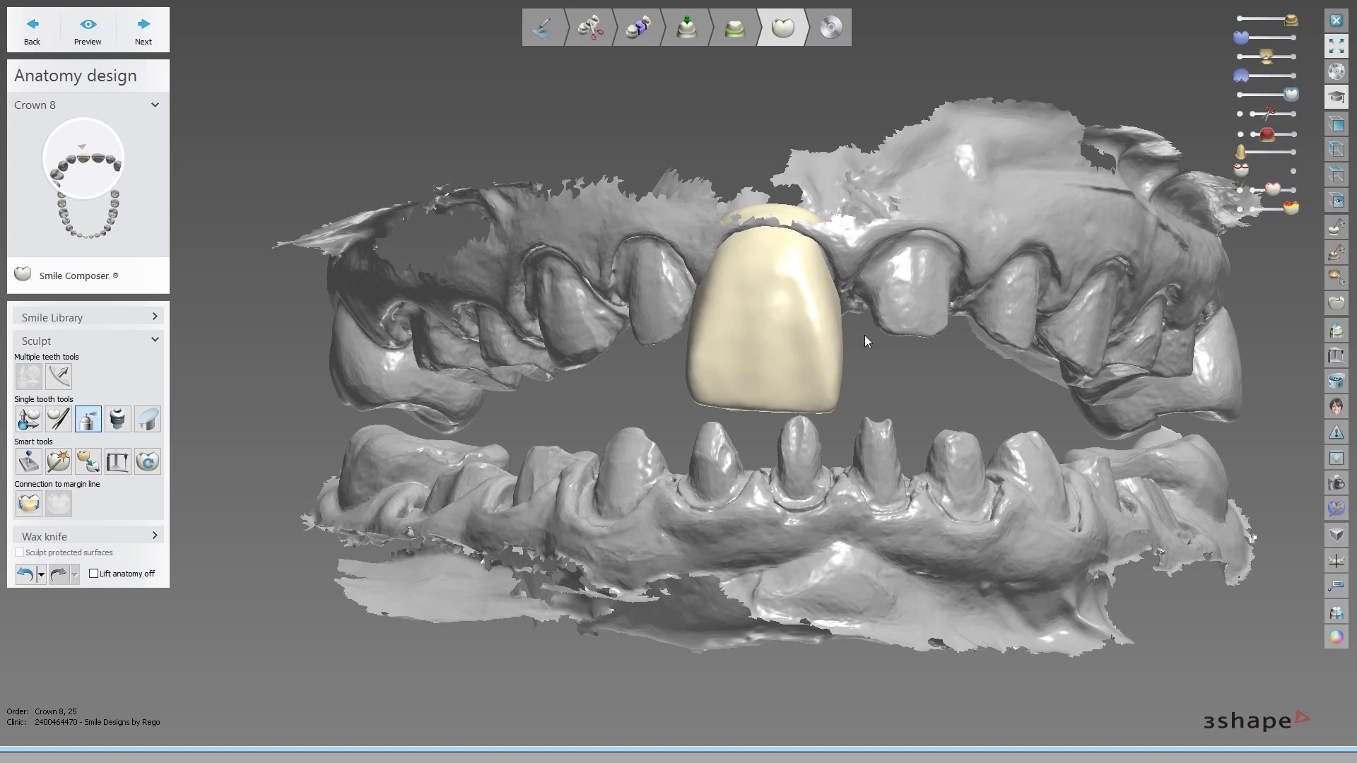
mouse_move(812, 285)
right_mouse_down()
mouse_move(753, 331)
mouse_move(757, 354)
right_mouse_up()
scroll(765, 313, "up", 3)
key("t")
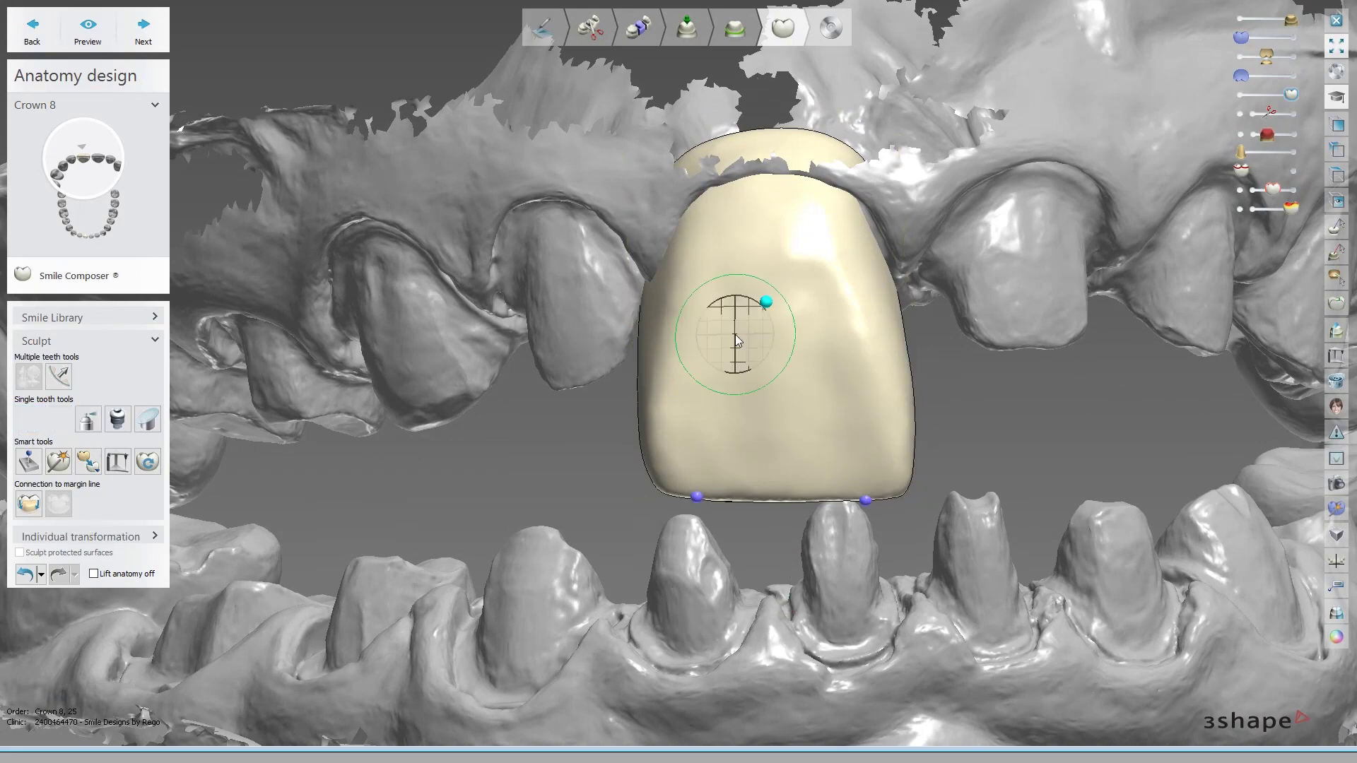
key("m")
right_click_drag(765, 357, 833, 304)
mouse_move(832, 304)
left_mouse_down()
mouse_move(863, 272)
mouse_move(757, 257)
mouse_move(643, 266)
left_mouse_up()
mouse_move(643, 266)
right_mouse_down()
mouse_move(659, 332)
mouse_move(681, 307)
mouse_move(684, 336)
mouse_move(685, 324)
right_mouse_up()
- Activate the wax knife and expand its settings (2.16 mm, 25.0 µm)
key("w")
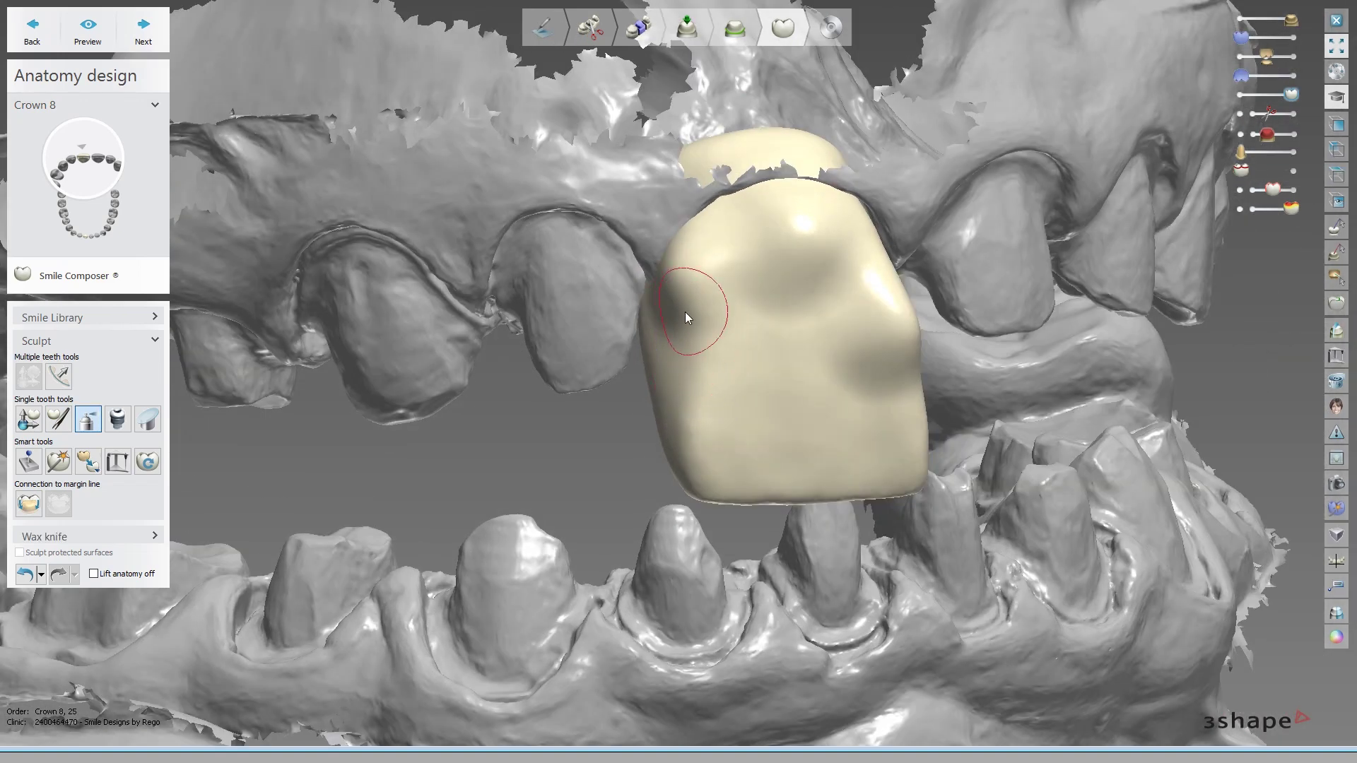
right_click_drag(682, 232, 680, 263)
mouse_move(715, 320)
right_mouse_down()
mouse_move(733, 417)
mouse_move(732, 184)
mouse_move(764, 371)
right_mouse_up()
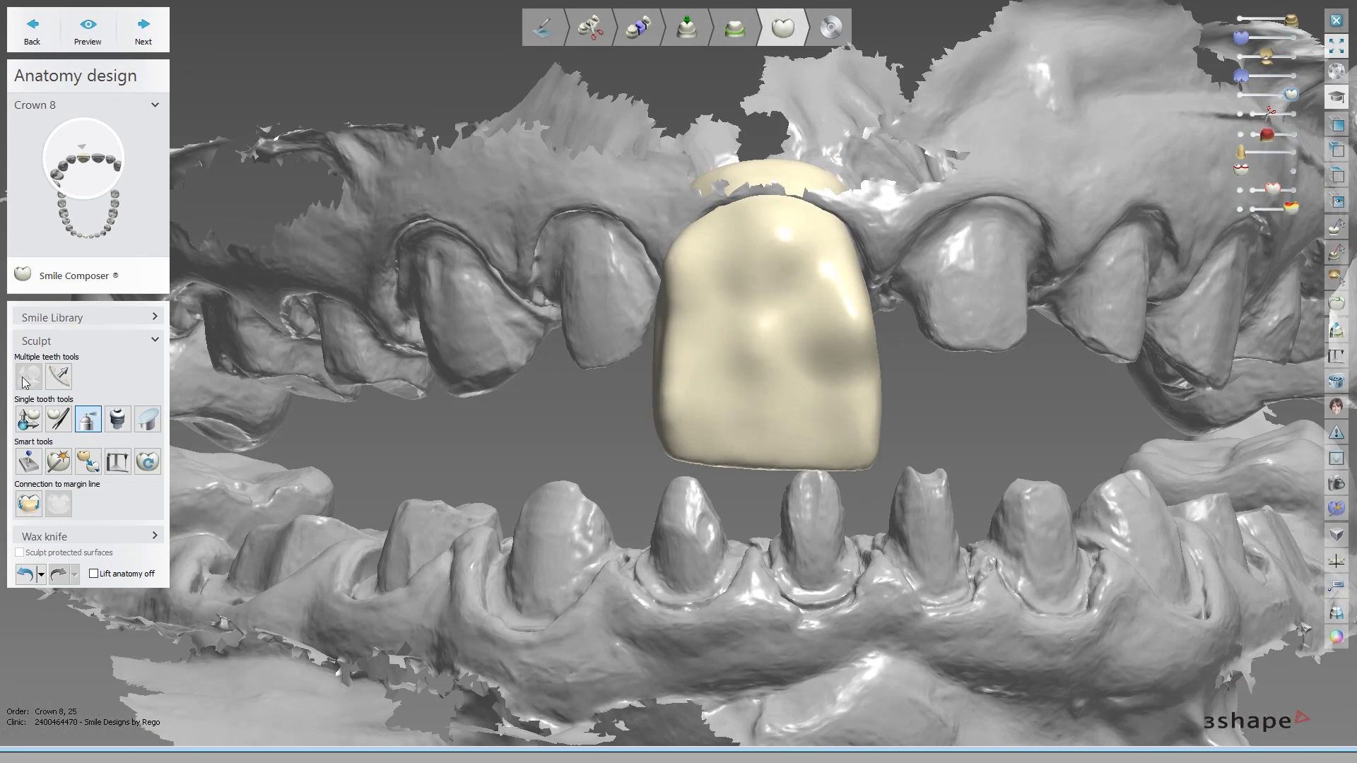
mouse_move(866, 292)
right_mouse_down()
mouse_move(893, 281)
mouse_move(813, 254)
mouse_move(658, 264)
mouse_move(808, 248)
mouse_move(828, 275)
right_mouse_up()
mouse_move(494, 299)
right_mouse_down()
mouse_move(533, 253)
mouse_move(629, 279)
right_mouse_up()
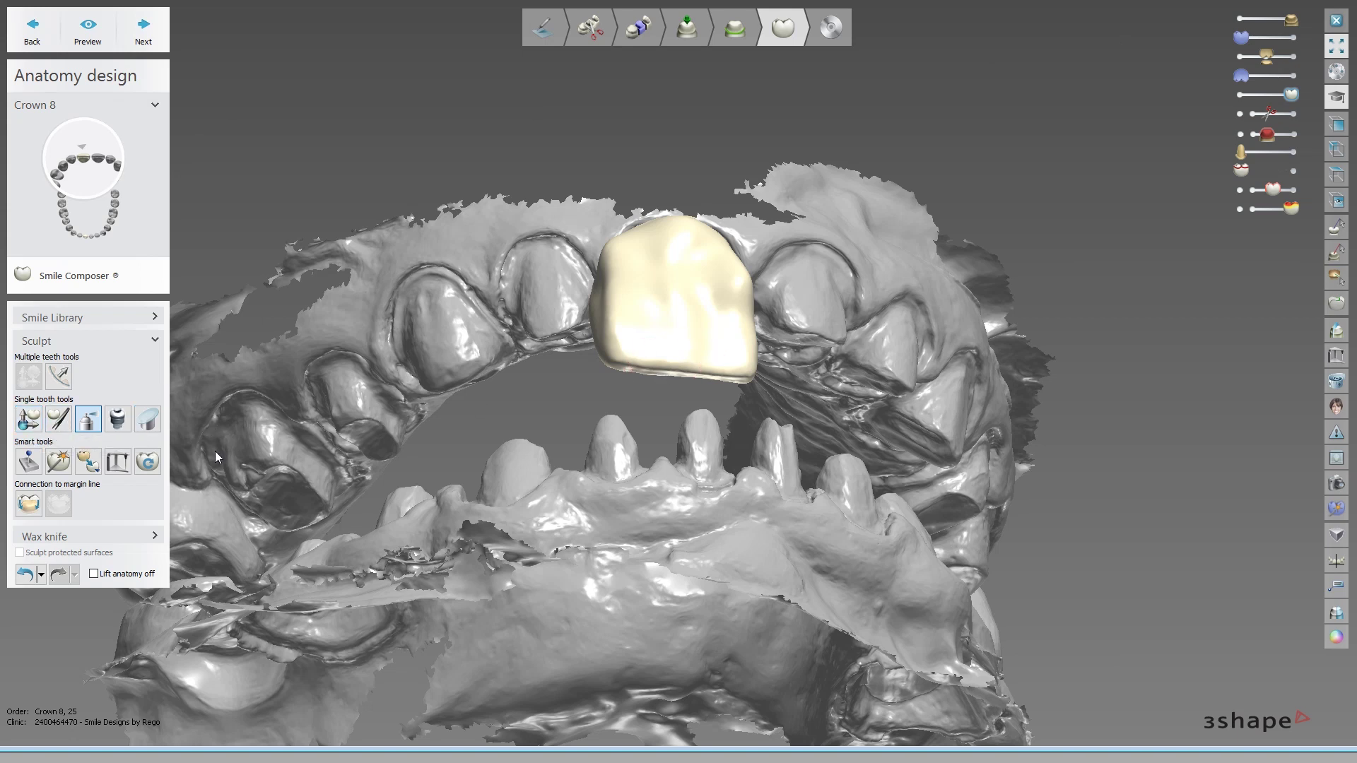
left_click(156, 538)
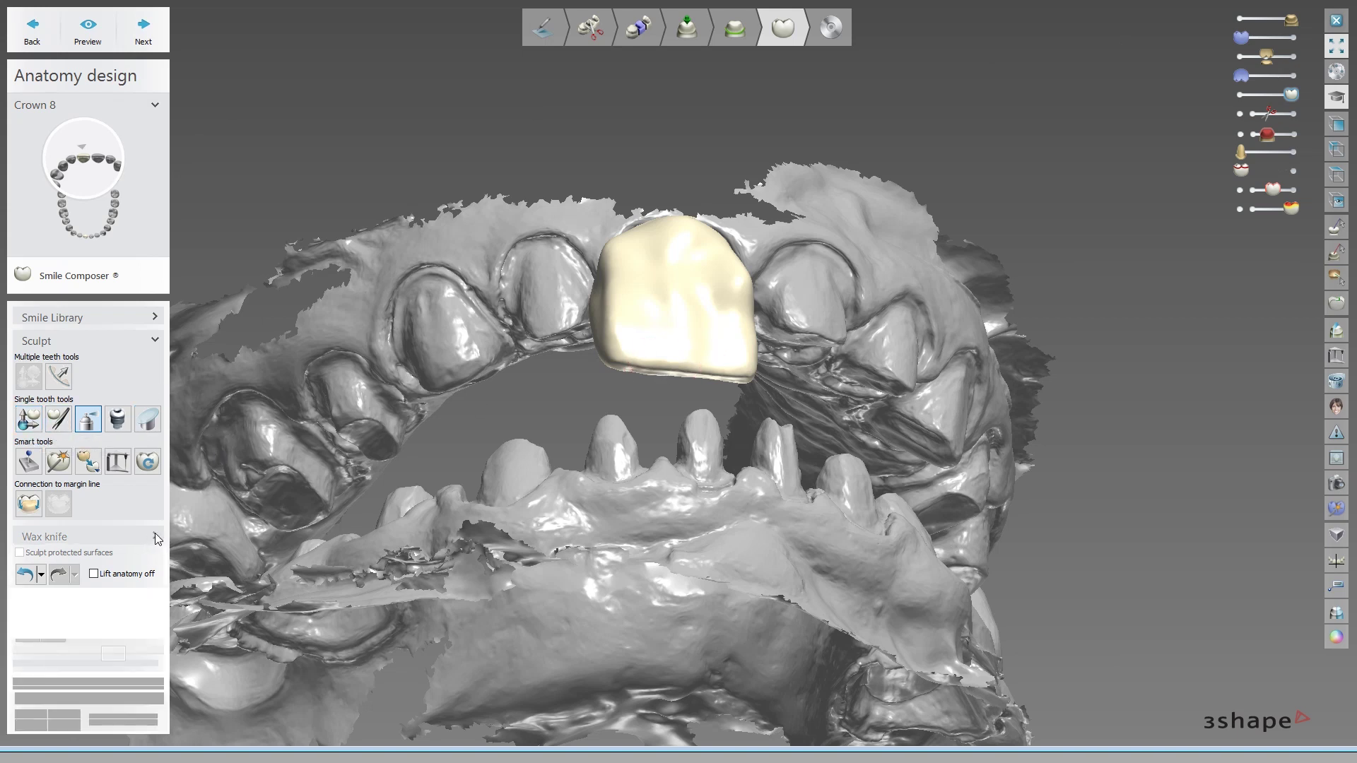
- Switch crown 8 to individual morphing and zoom in on its front surface
left_click(53, 428)
scroll(672, 286, "up", 3)
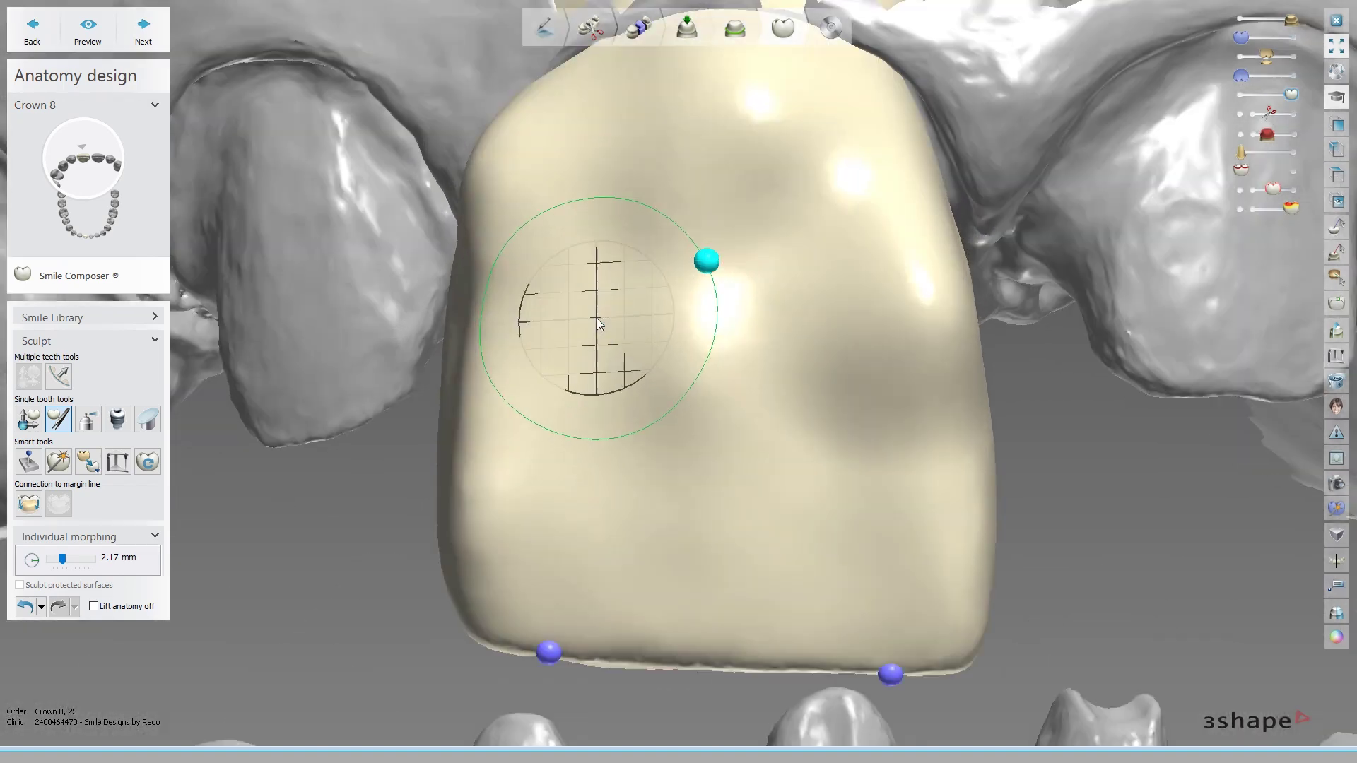
scroll(590, 338, "down", 3)
scroll(591, 350, "up", 4)
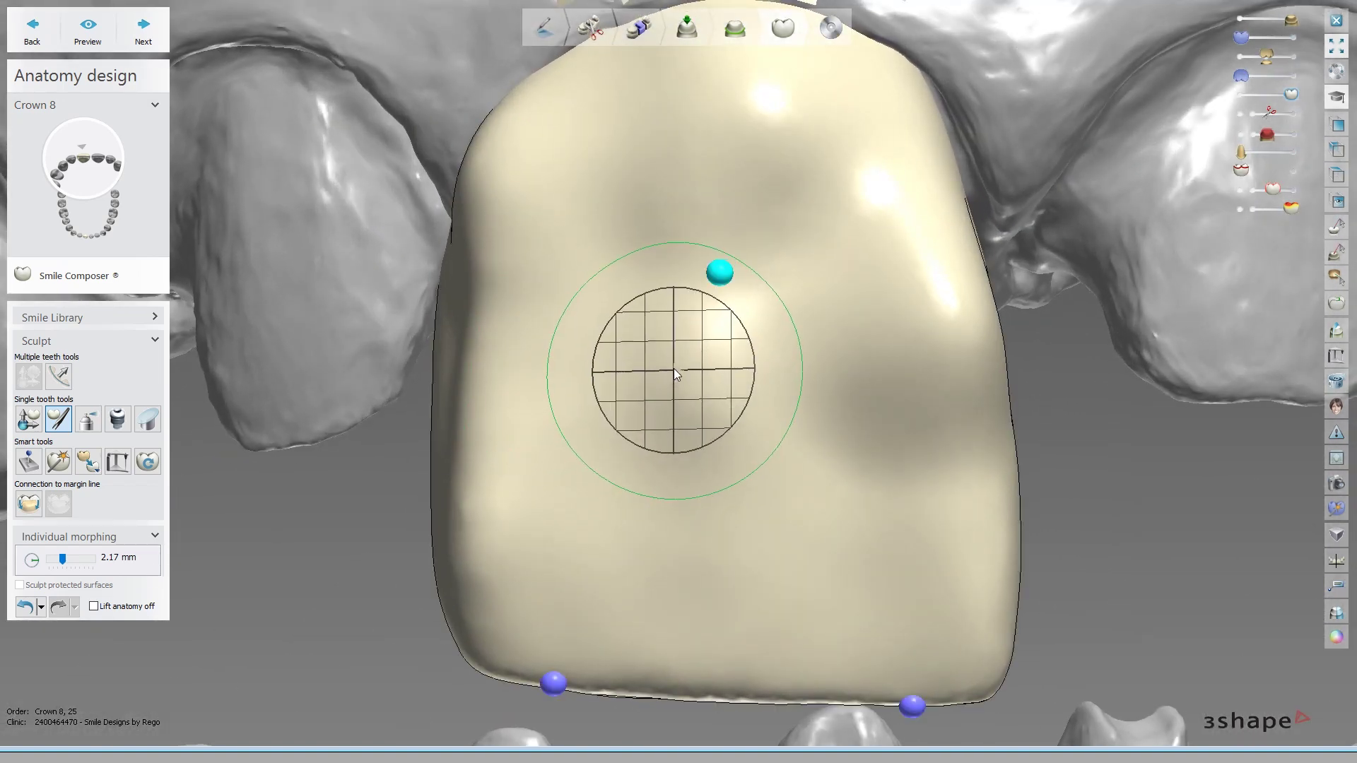
scroll(575, 386, "up", 3, "ctrl")
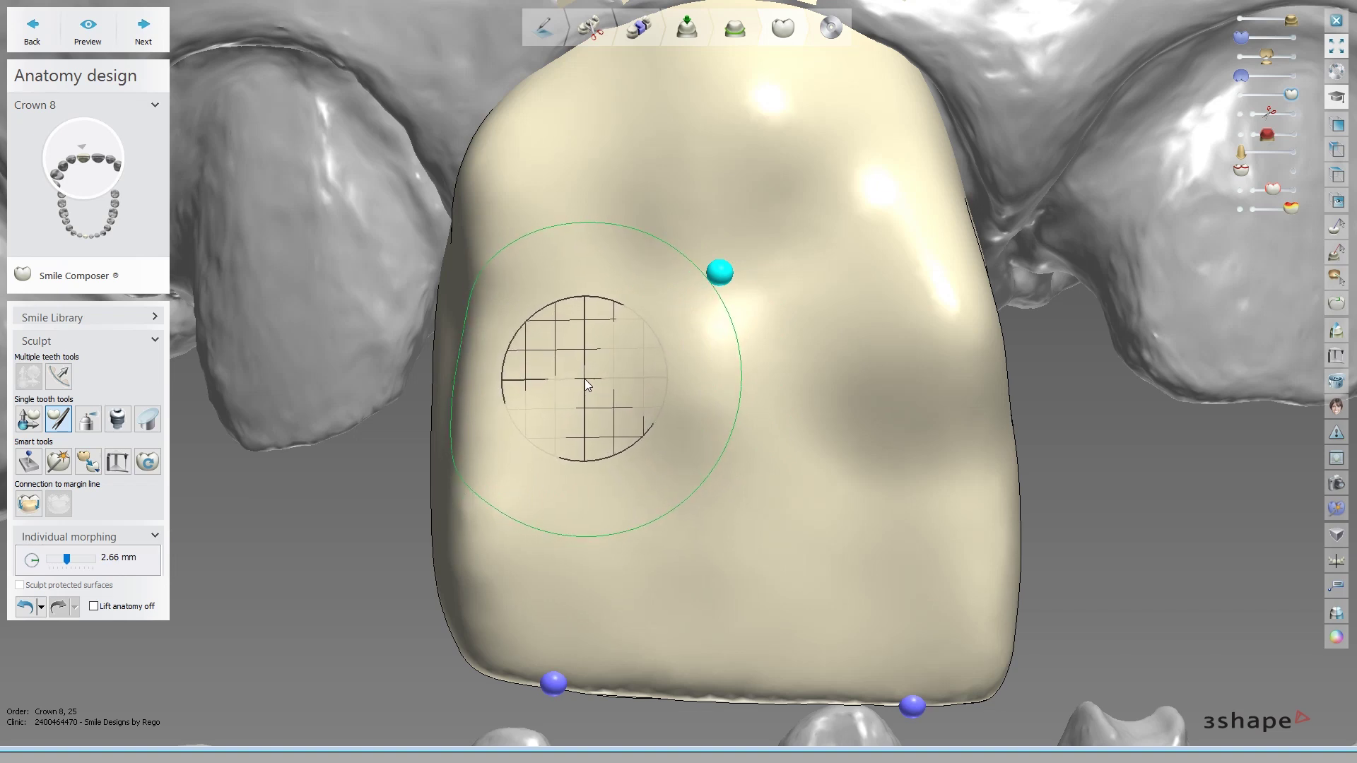
scroll(604, 389, "up", 3, "ctrl")
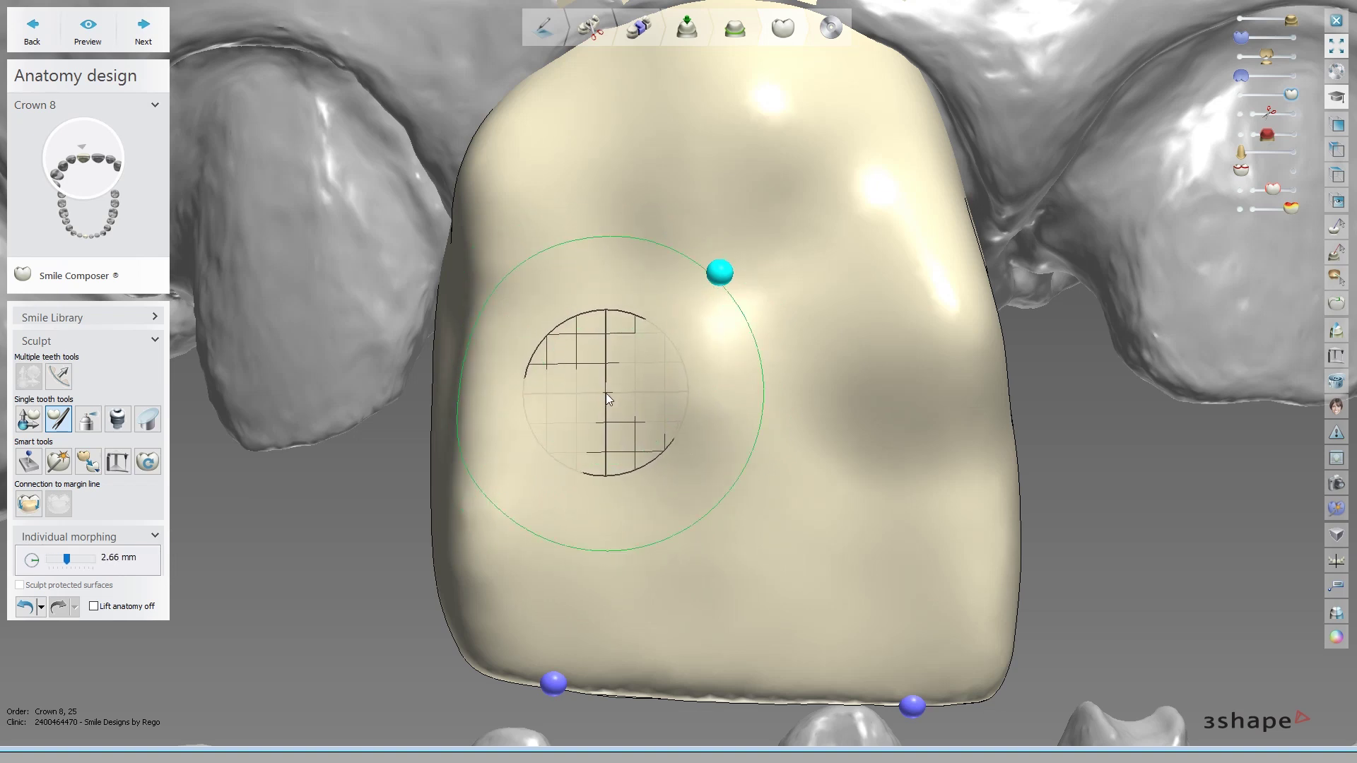
- Adjust the morphing brush radius, ending at 2.17 mm
scroll(604, 388, "down", 10, "ctrl")
scroll(605, 388, "up", 10, "ctrl")
scroll(603, 396, "up", 3, "ctrl")
scroll(603, 396, "down", 3, "ctrl")
scroll(622, 388, "down", 2, "ctrl")
scroll(697, 431, "down", 7, "ctrl")
scroll(697, 431, "up", 10, "ctrl")
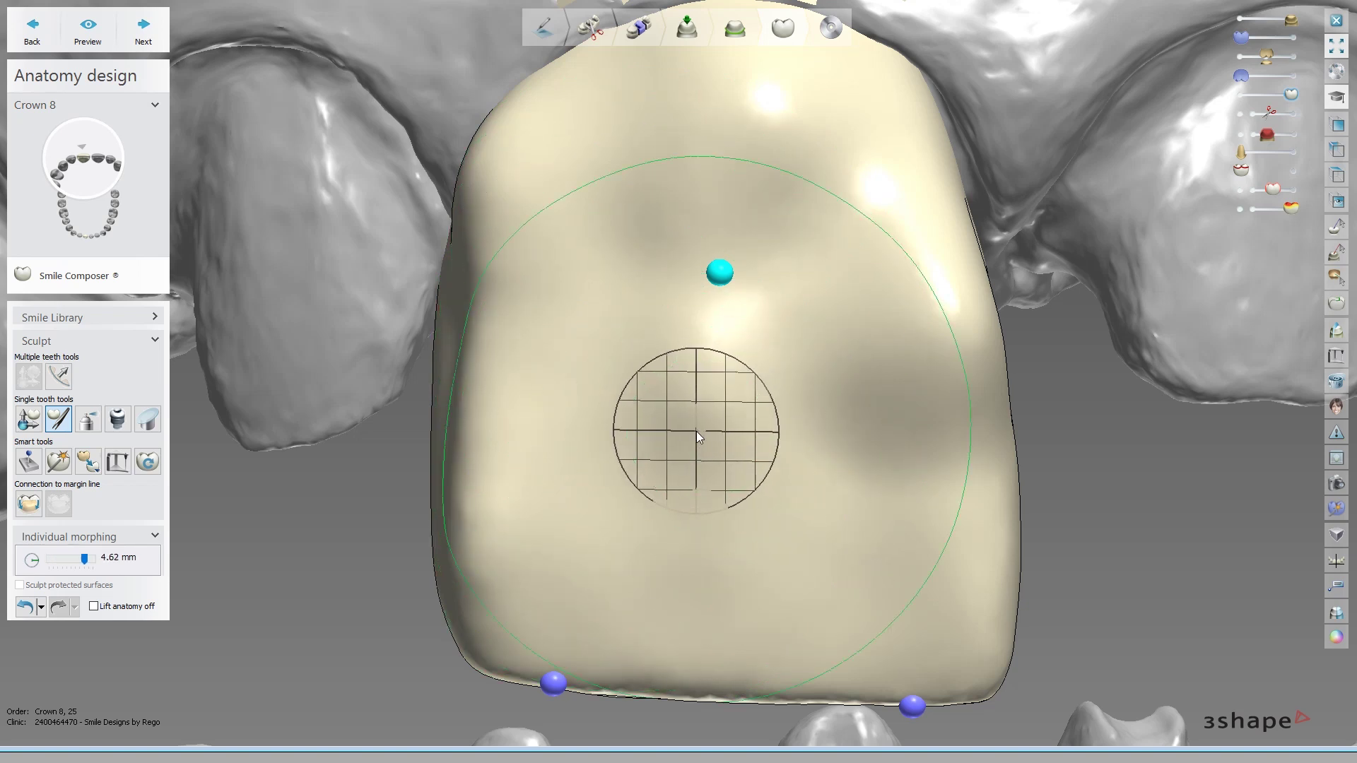
scroll(697, 431, "up", 5, "ctrl")
scroll(697, 431, "down", 10, "ctrl")
scroll(697, 431, "up", 10, "ctrl")
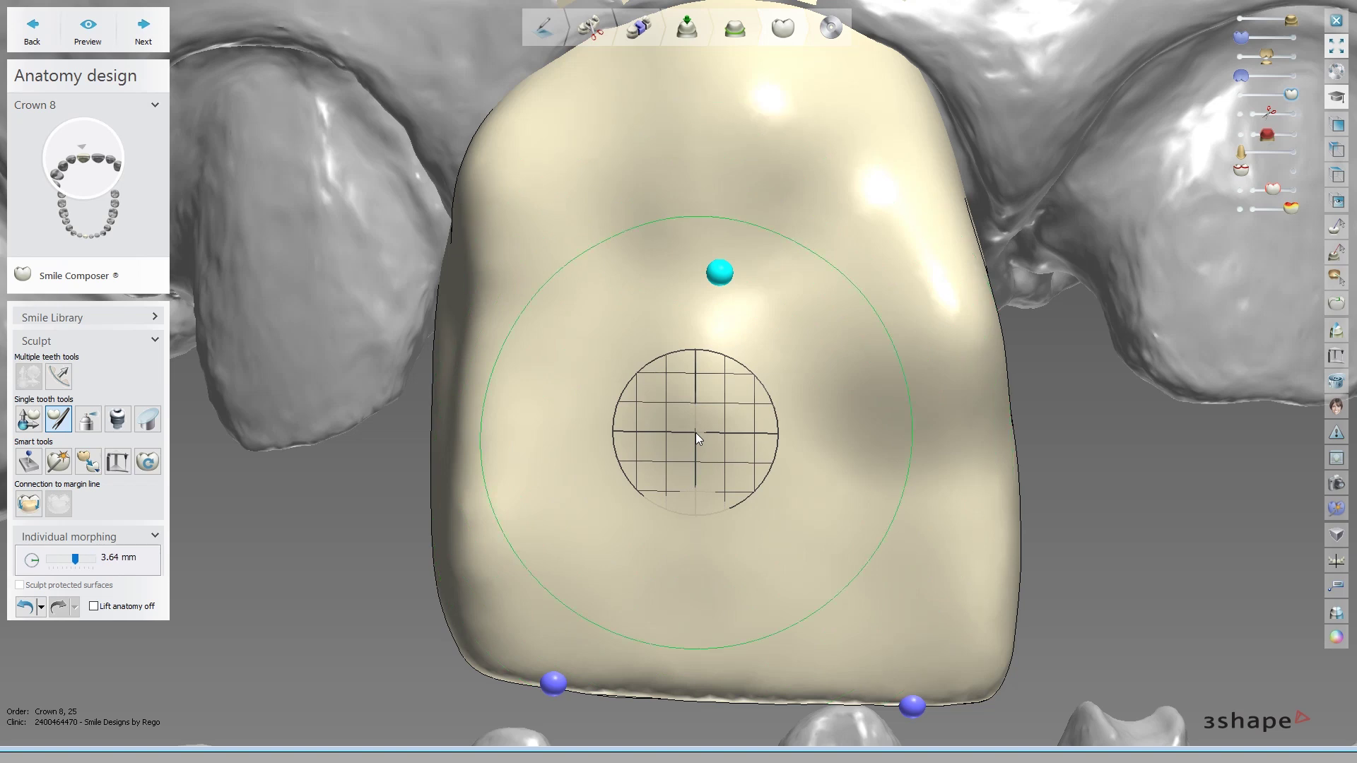
scroll(696, 433, "down", 7, "ctrl")
scroll(696, 434, "down", 1, "ctrl")
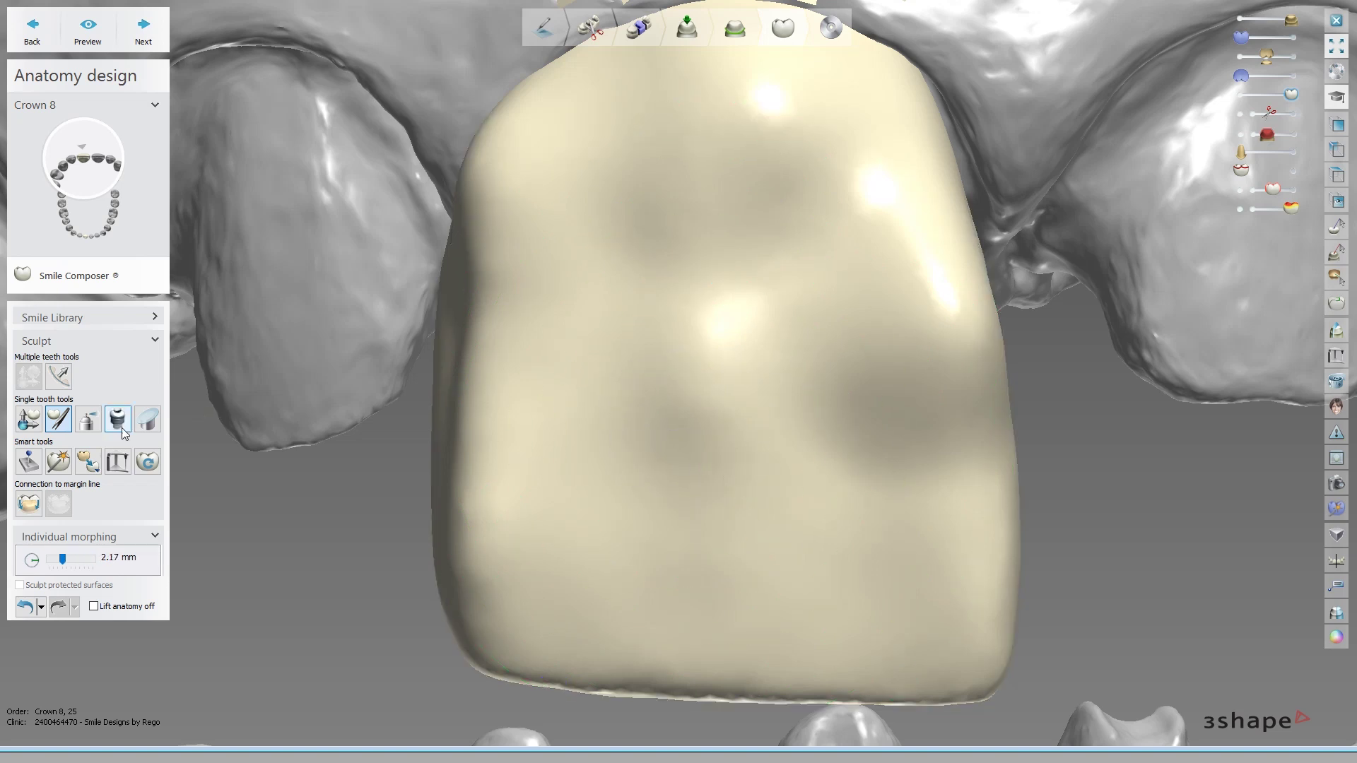
- Switch to the wax knife and set it to 0.48 mm radius and 55.0 µm strength
left_click(96, 430)
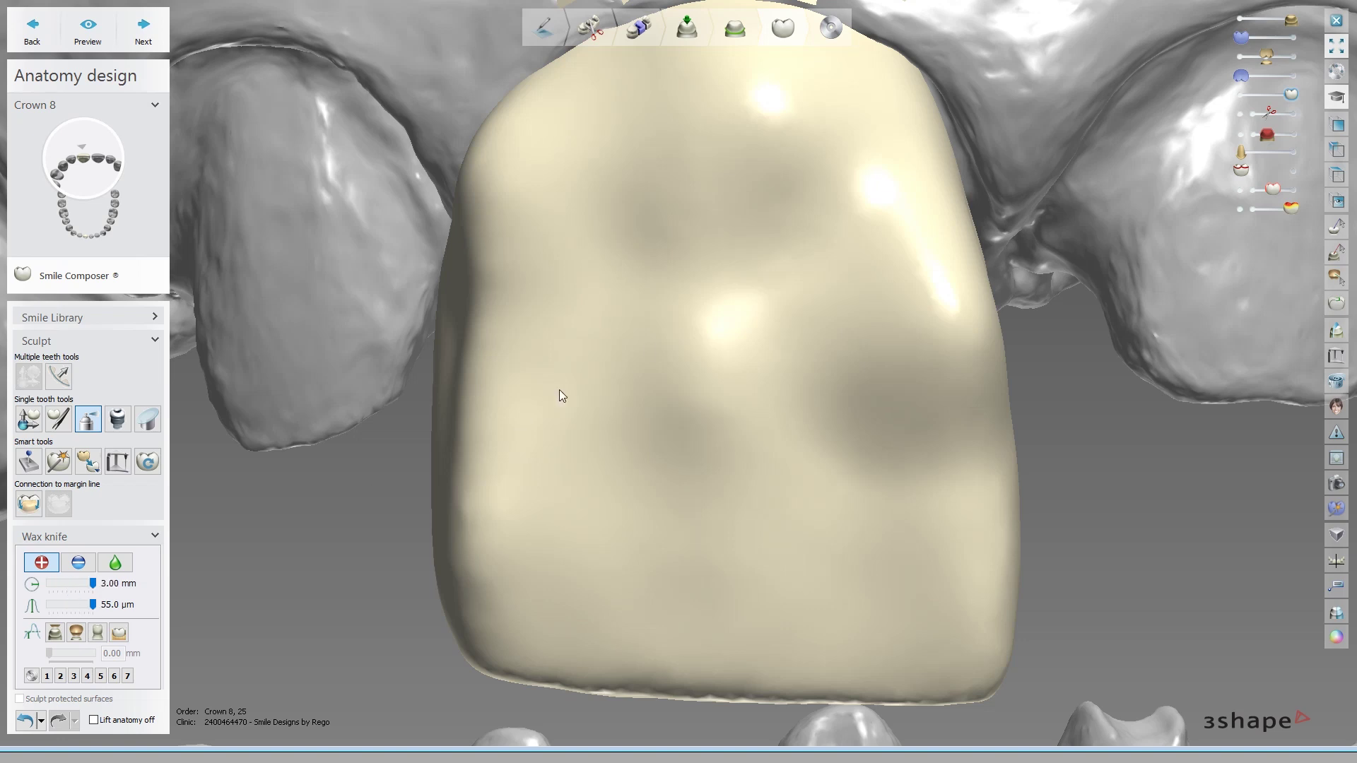
scroll(678, 349, "down", 2, "ctrl")
scroll(634, 382, "down", 5, "ctrl")
scroll(631, 399, "up", 6, "ctrl")
scroll(628, 413, "down", 6, "ctrl")
scroll(633, 419, "up", 6, "ctrl")
scroll(634, 421, "down", 4, "ctrl")
scroll(634, 421, "down", 2, "ctrl")
scroll(634, 422, "up", 2, "ctrl")
scroll(635, 422, "up", 4, "ctrl")
scroll(634, 424, "down", 5, "ctrl")
scroll(635, 426, "up", 6, "ctrl")
scroll(634, 426, "down", 6, "ctrl")
scroll(634, 432, "up", 7, "ctrl")
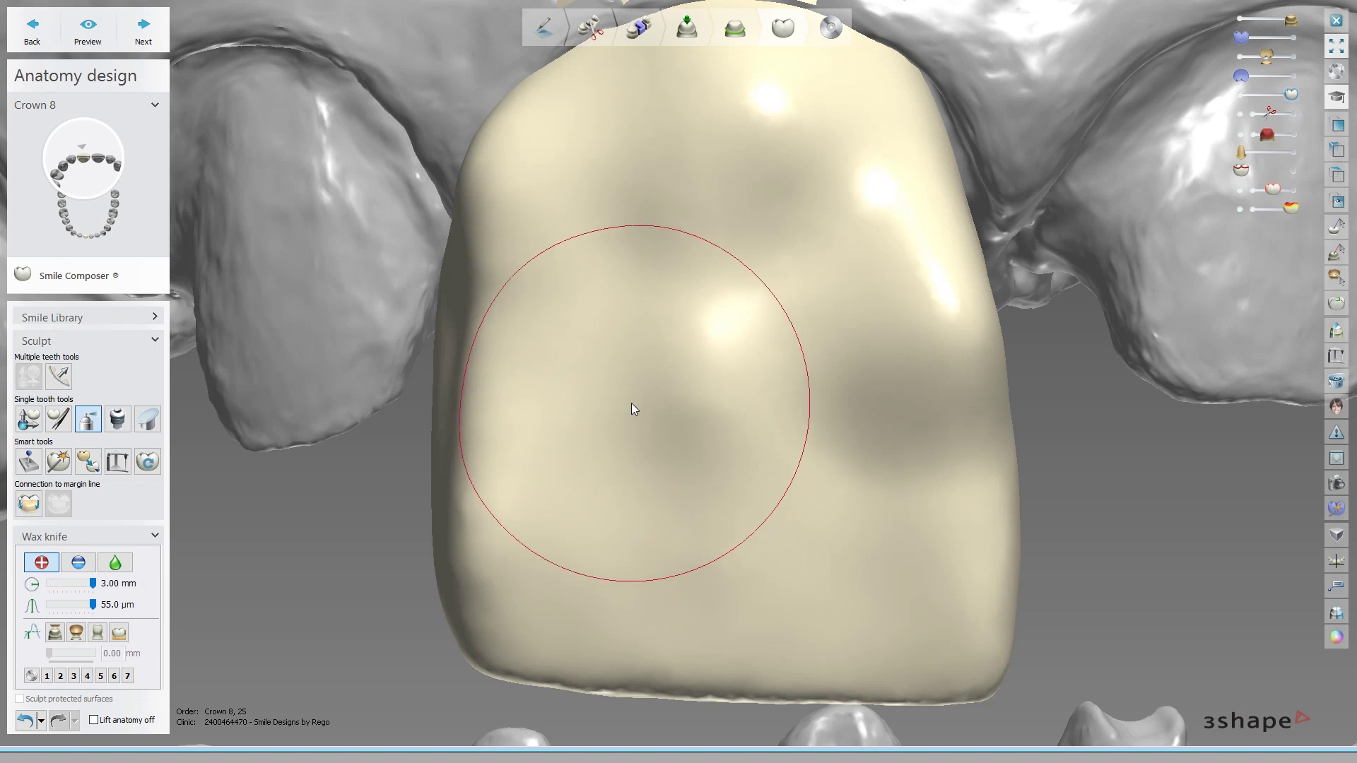
scroll(631, 404, "up", 7, "shift")
scroll(631, 409, "up", 2, "shift")
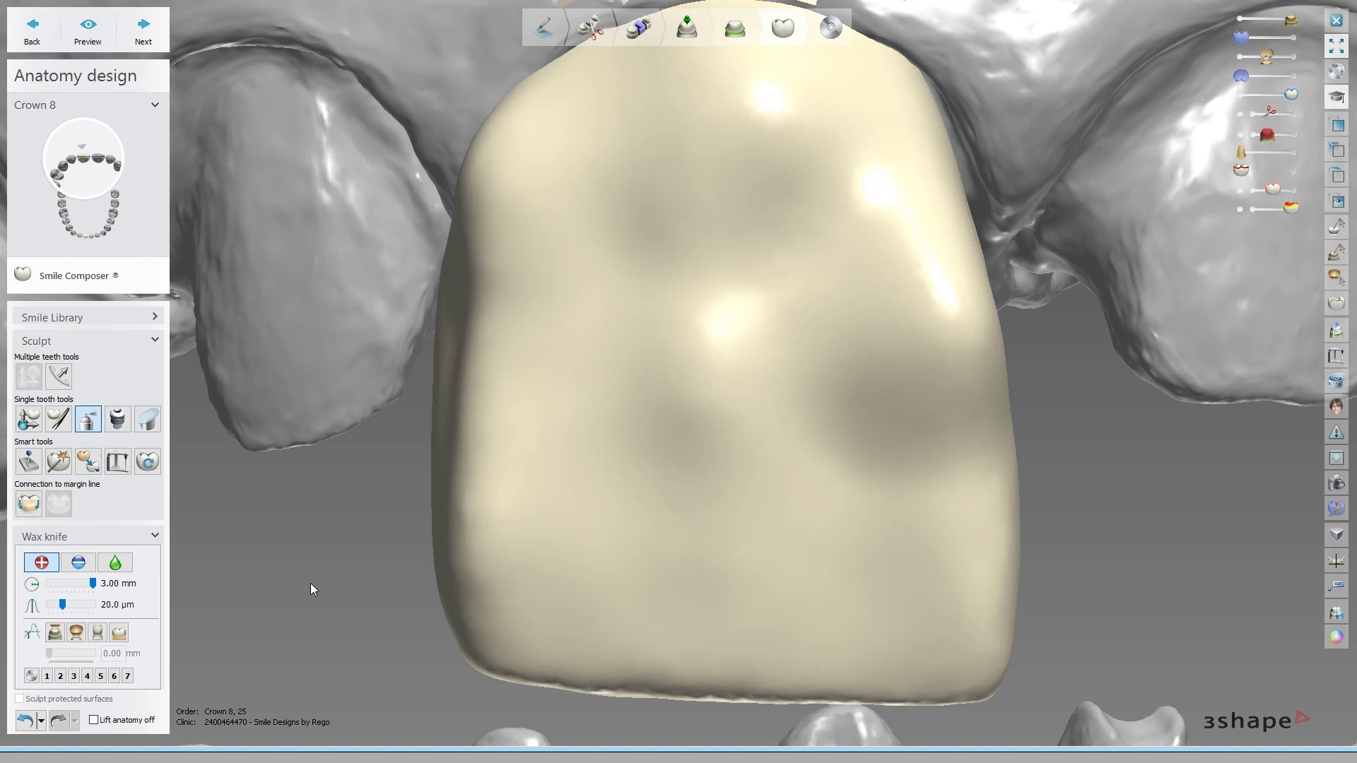
scroll(311, 584, "down", 8, "shift")
scroll(311, 585, "down", 2, "shift")
scroll(312, 585, "up", 3, "shift")
scroll(312, 585, "up", 7, "shift")
scroll(642, 439, "down", 10, "shift")
scroll(723, 378, "down", 4)
- Carve two fine grooves across crown 8's front face, then zoom out
mouse_move(724, 379)
right_mouse_down()
mouse_move(609, 356)
mouse_move(672, 453)
right_mouse_up()
scroll(682, 380, "up", 5)
scroll(687, 378, "down", 7, "ctrl")
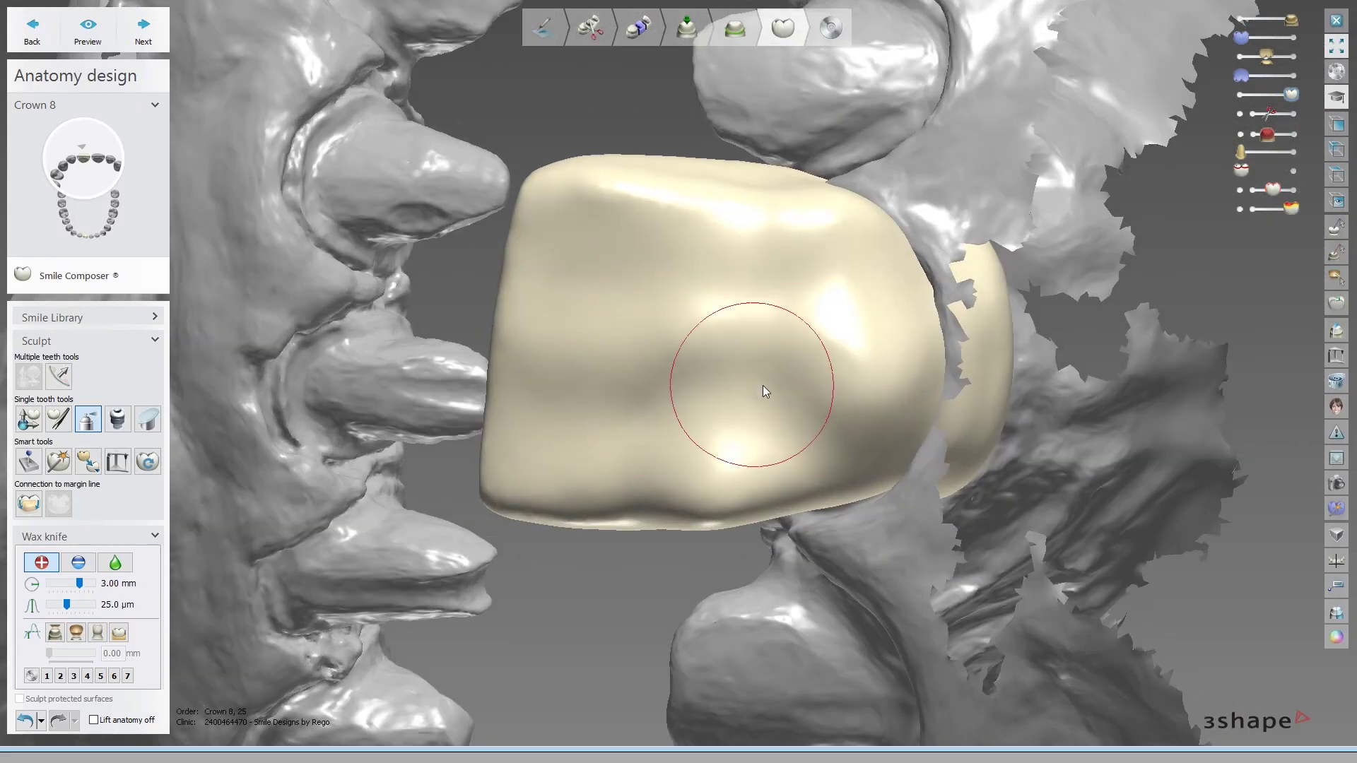
scroll(747, 382, "up", 4, "shift")
right_click_drag(575, 392, 575, 372)
scroll(655, 421, "down", 3, "ctrl")
scroll(655, 421, "down", 1, "shift")
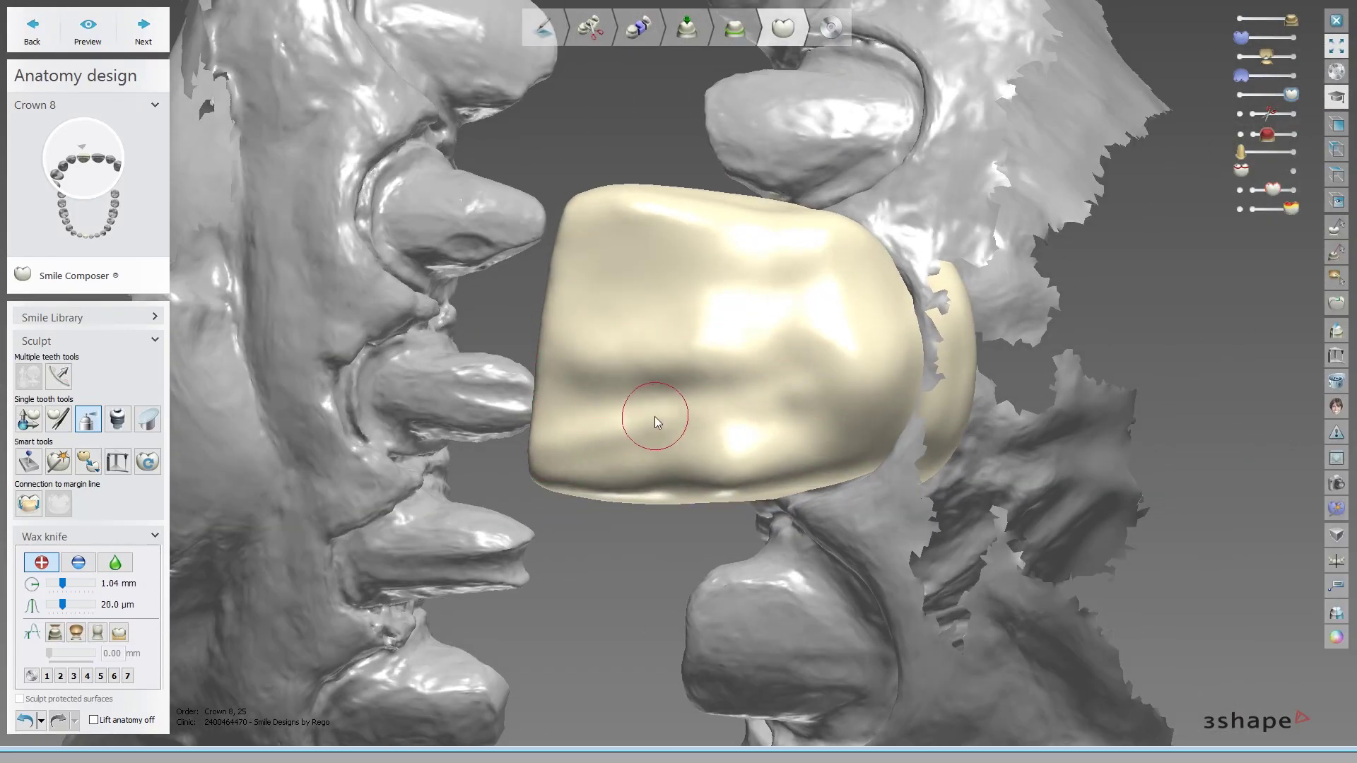
scroll(656, 417, "up", 5, "ctrl")
scroll(656, 417, "up", 1)
scroll(679, 399, "down", 3, "ctrl")
scroll(671, 397, "up", 1)
scroll(566, 414, "up", 2, "shift")
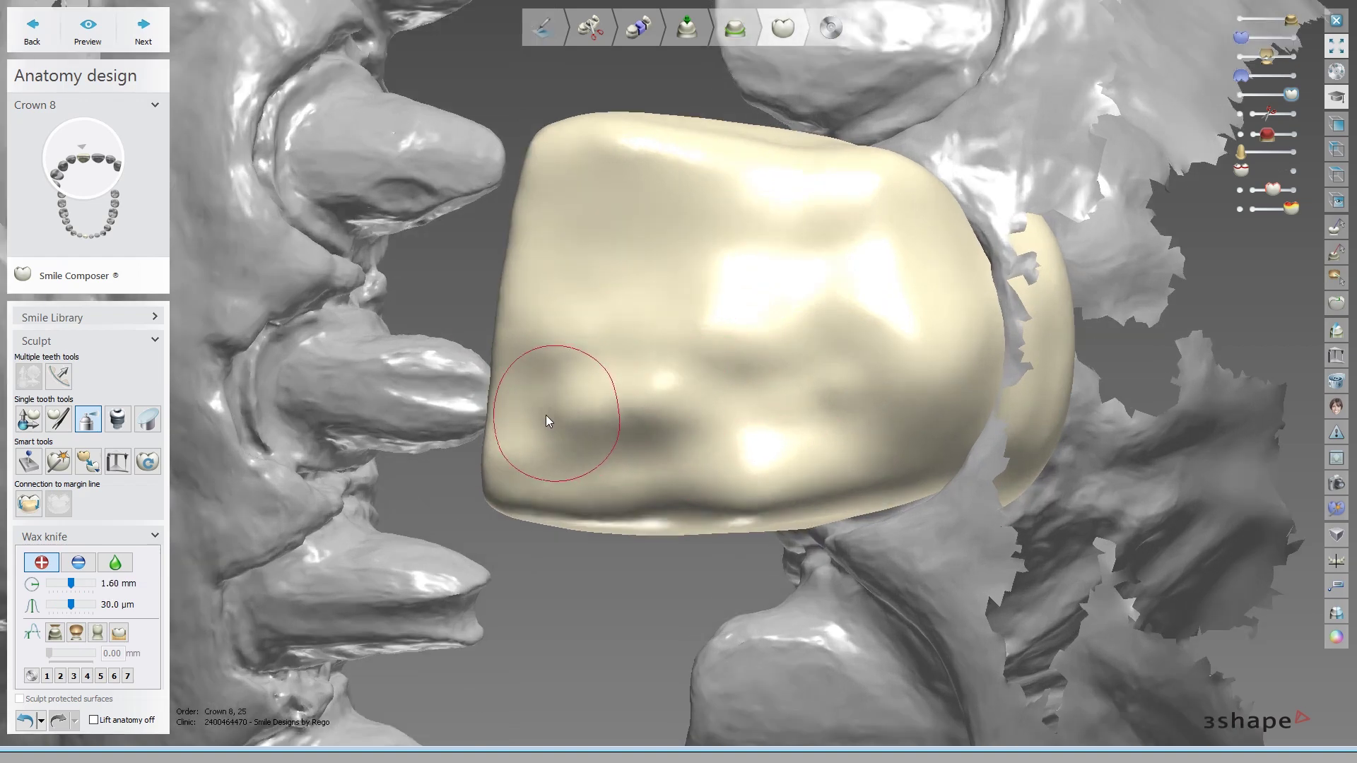
scroll(622, 399, "down", 6, "ctrl")
scroll(632, 394, "up", 5, "shift")
left_click_drag(636, 394, 530, 424)
mouse_move(530, 424)
right_mouse_down()
mouse_move(567, 423)
mouse_move(575, 354)
mouse_move(541, 214)
mouse_move(645, 269)
mouse_move(742, 369)
mouse_move(722, 393)
right_mouse_up()
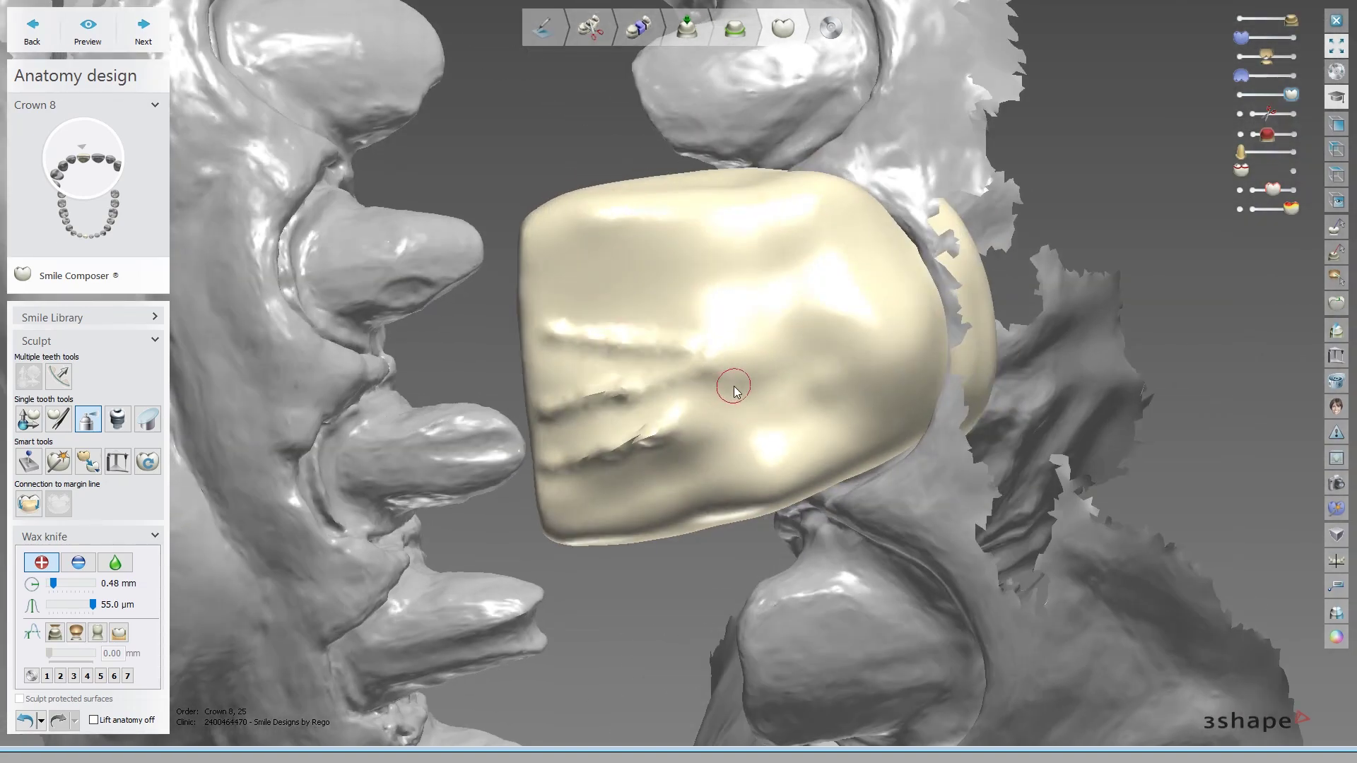
scroll(800, 320, "down", 2)
scroll(799, 320, "down", 4)
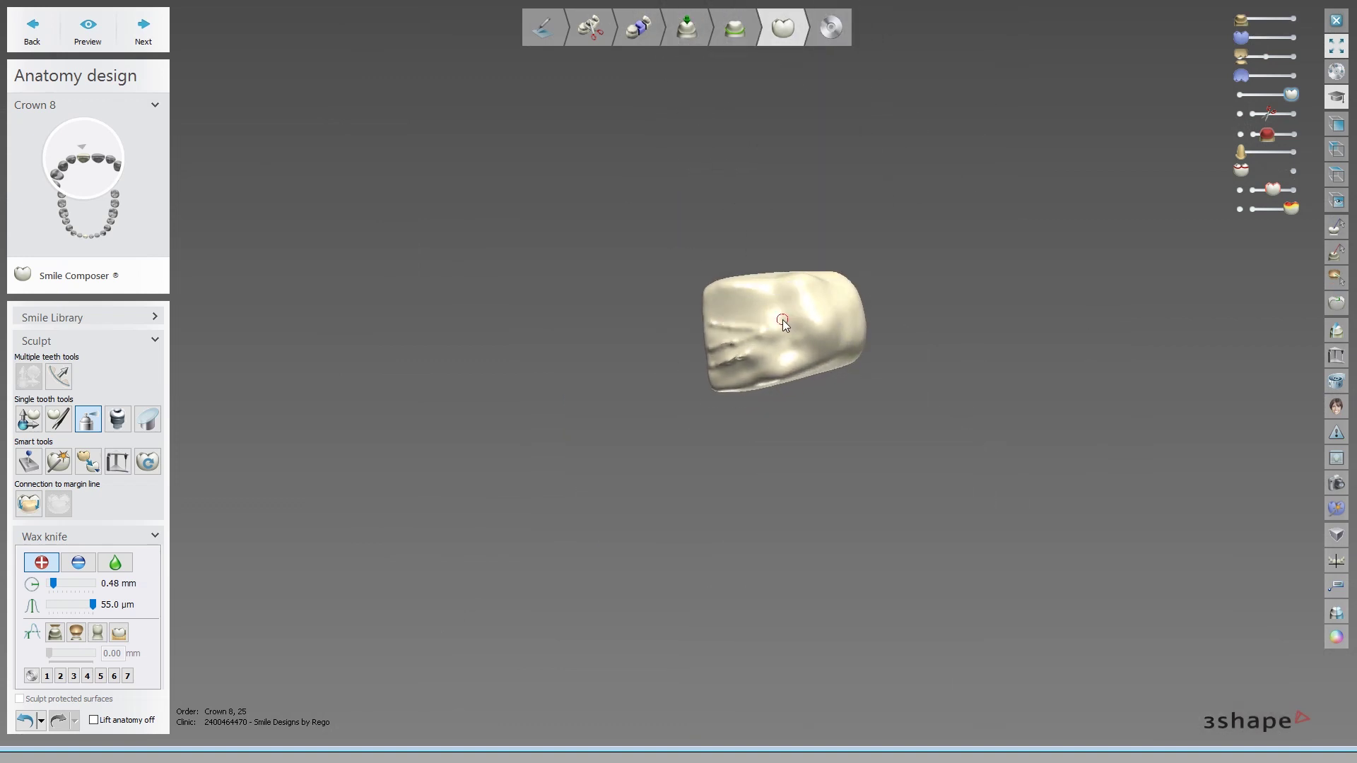
key("t")
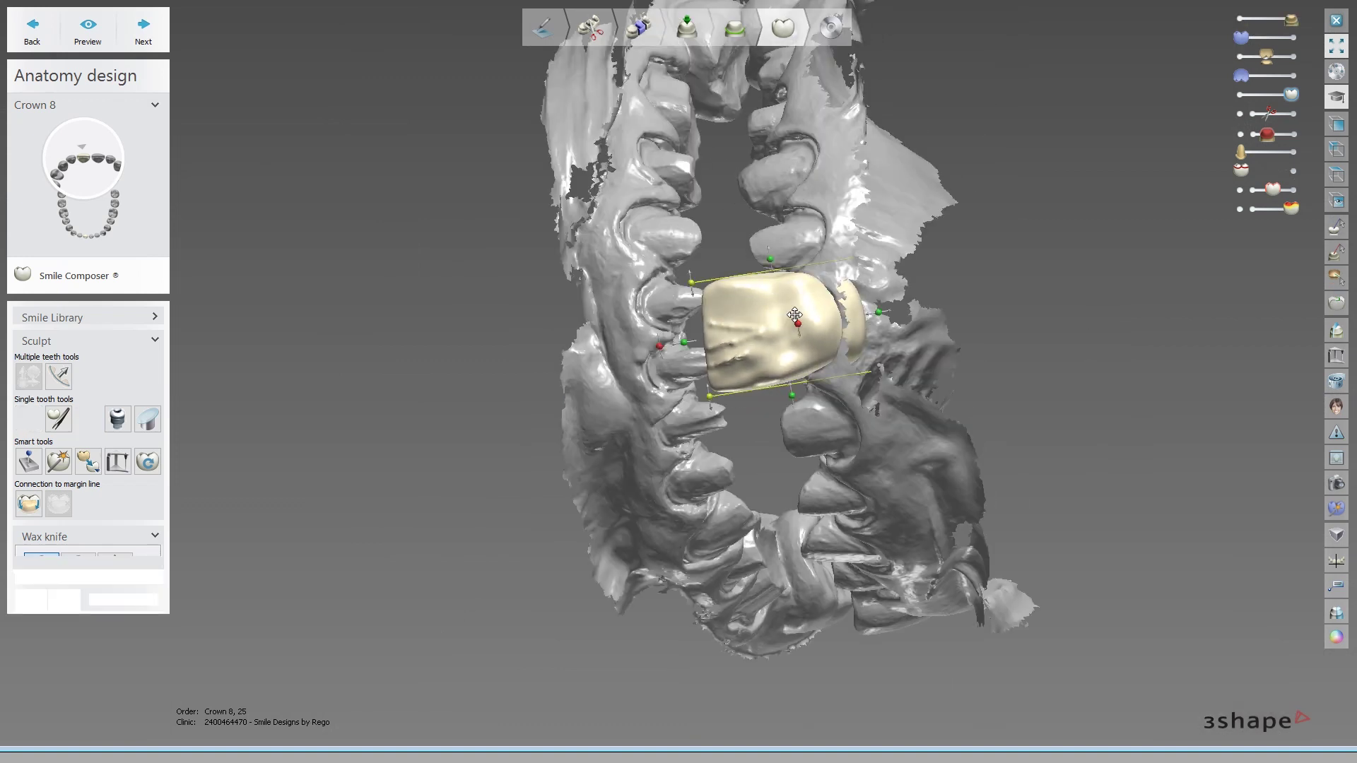
key("m")
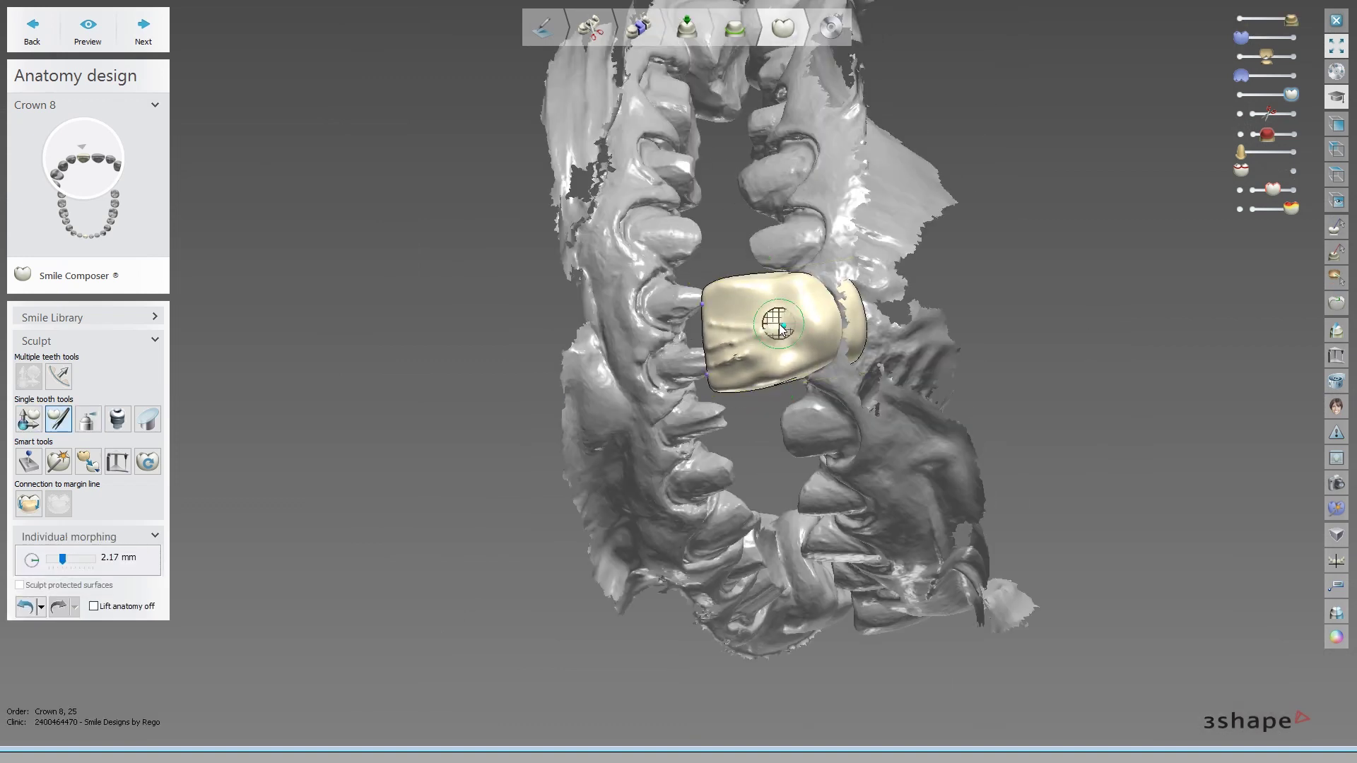
key("w")
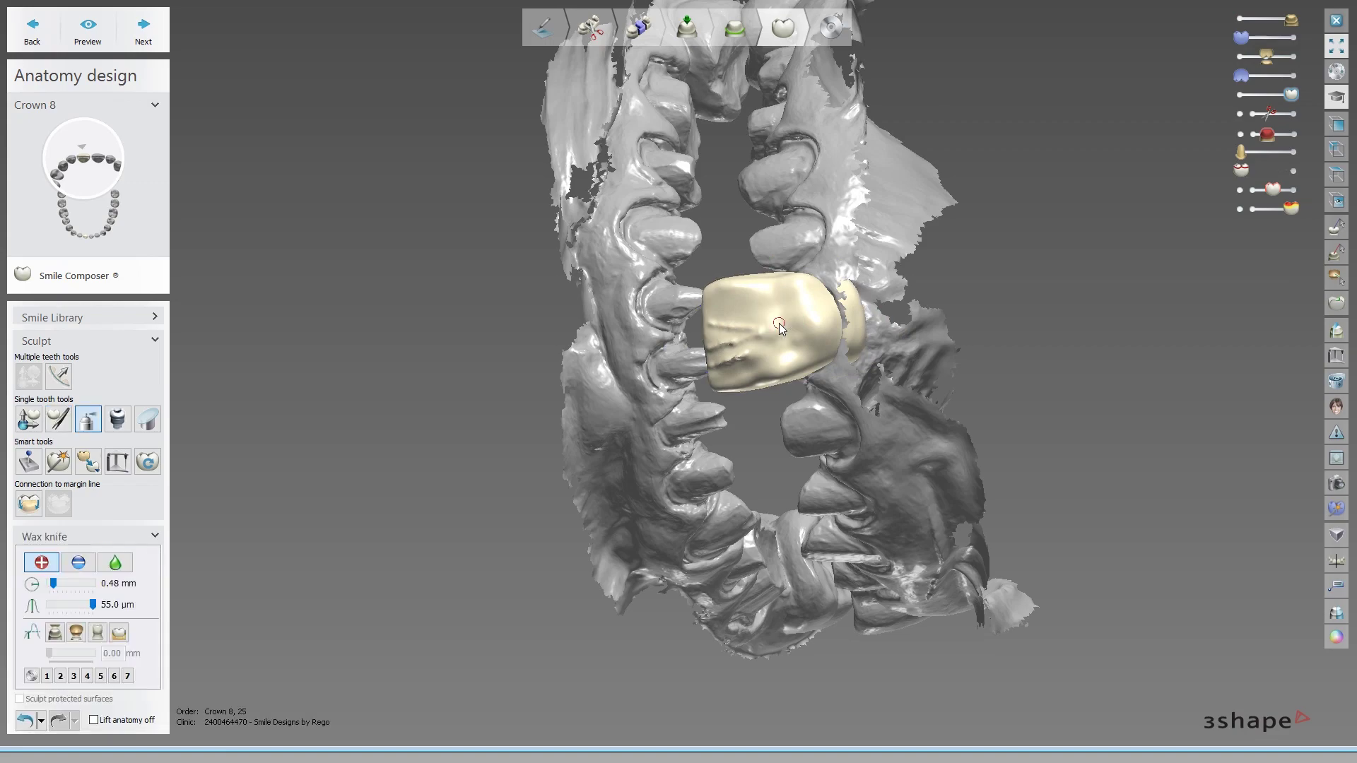
mouse_move(779, 326)
right_mouse_down()
mouse_move(697, 461)
mouse_move(622, 259)
mouse_move(831, 392)
mouse_move(853, 373)
mouse_move(778, 369)
mouse_move(816, 329)
right_mouse_up()
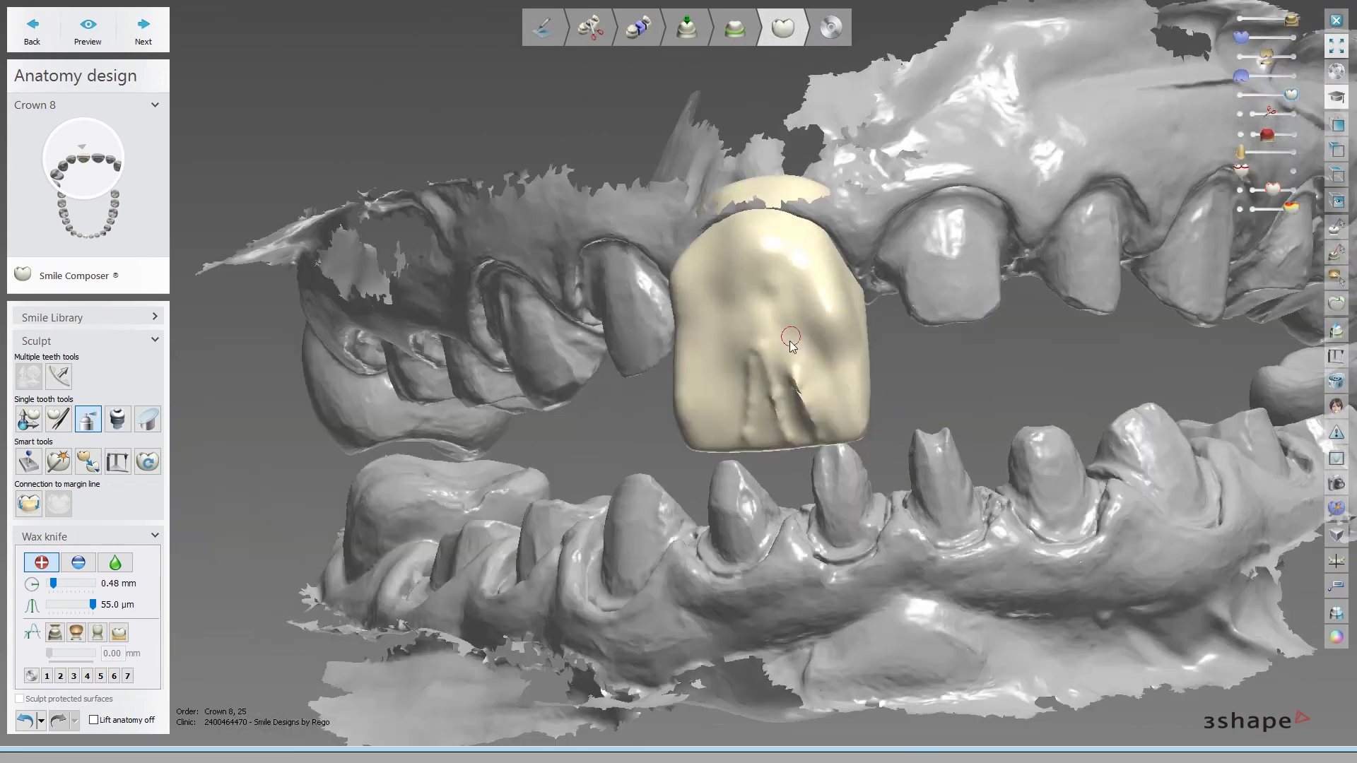
scroll(816, 327, "up", 4)
scroll(813, 325, "down", 2)
scroll(763, 297, "down", 1)
scroll(720, 269, "up", 3)
right_click_drag(718, 340, 722, 327)
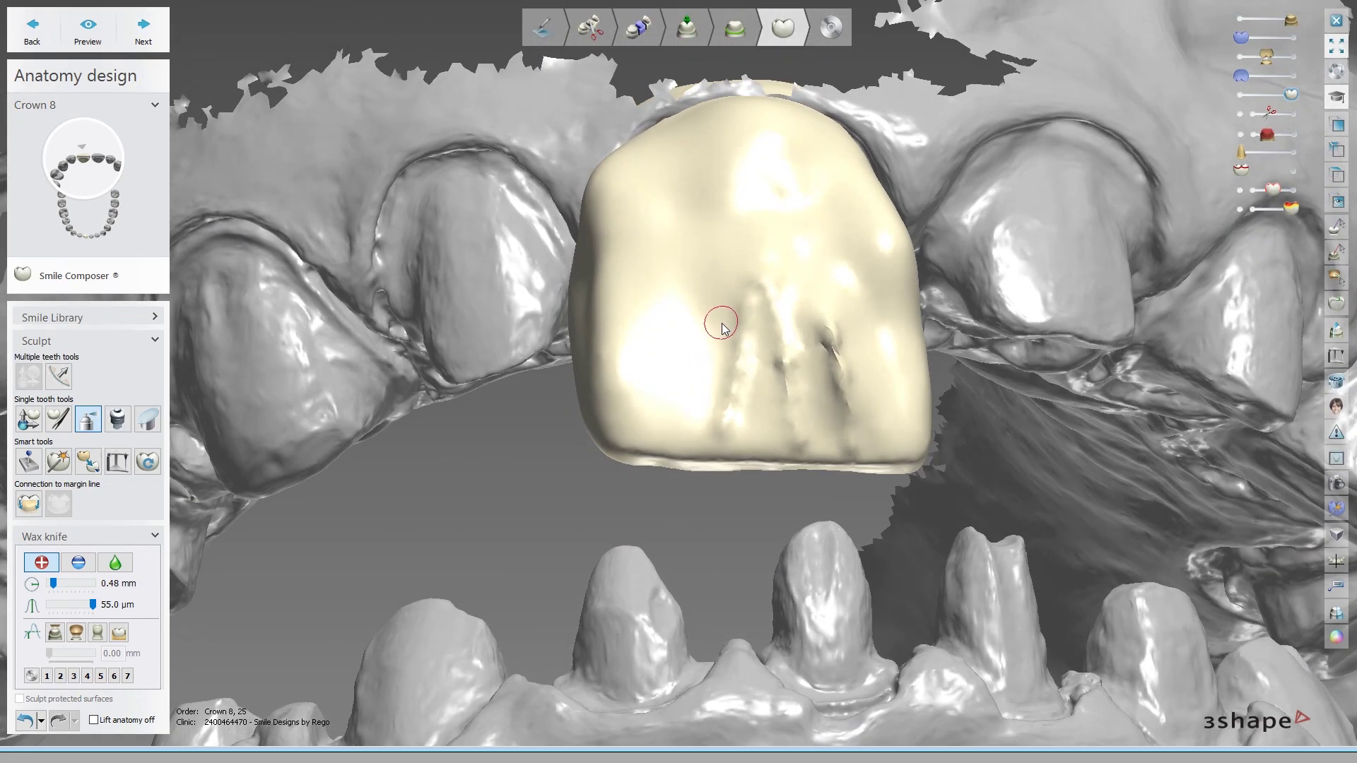
mouse_move(722, 326)
right_mouse_down()
mouse_move(722, 352)
mouse_move(718, 306)
mouse_move(737, 348)
mouse_move(693, 388)
right_mouse_up()
scroll(737, 348, "up", 3)
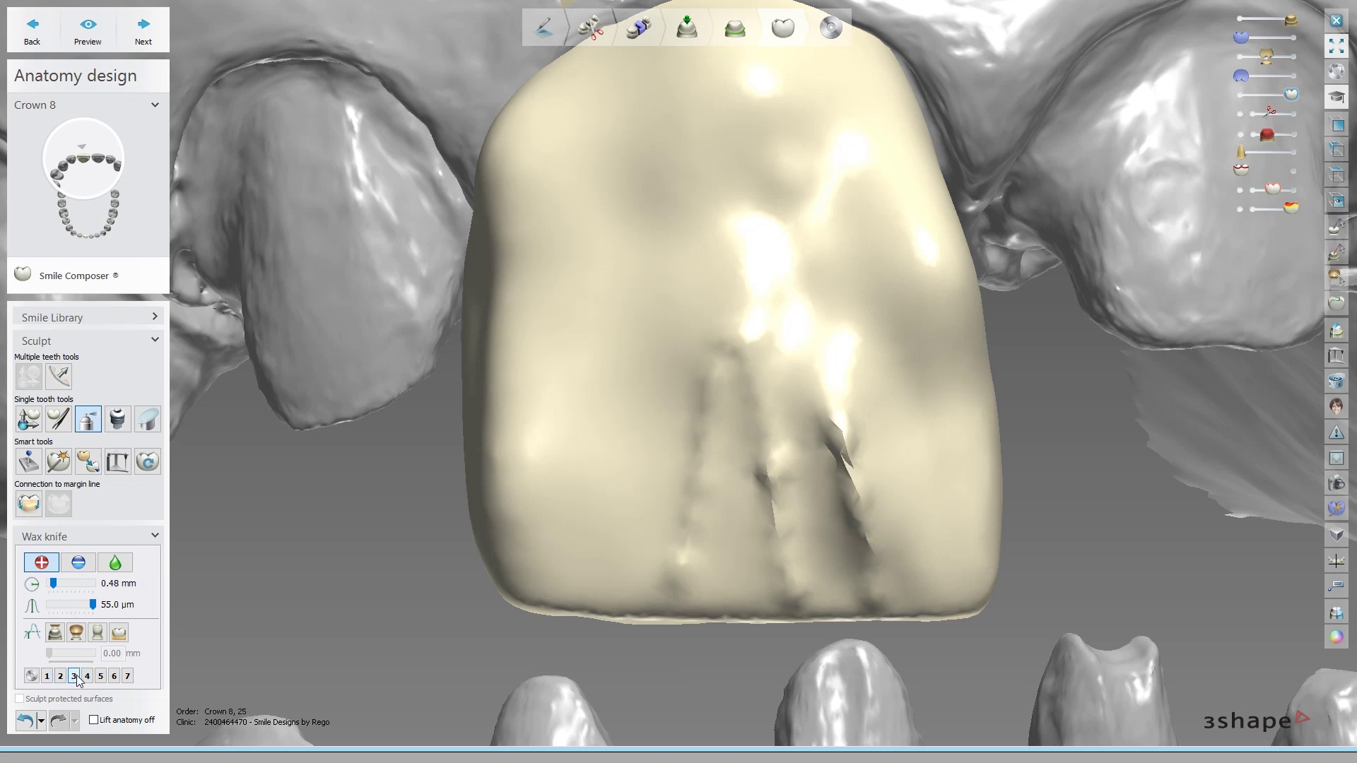
mouse_move(126, 676)
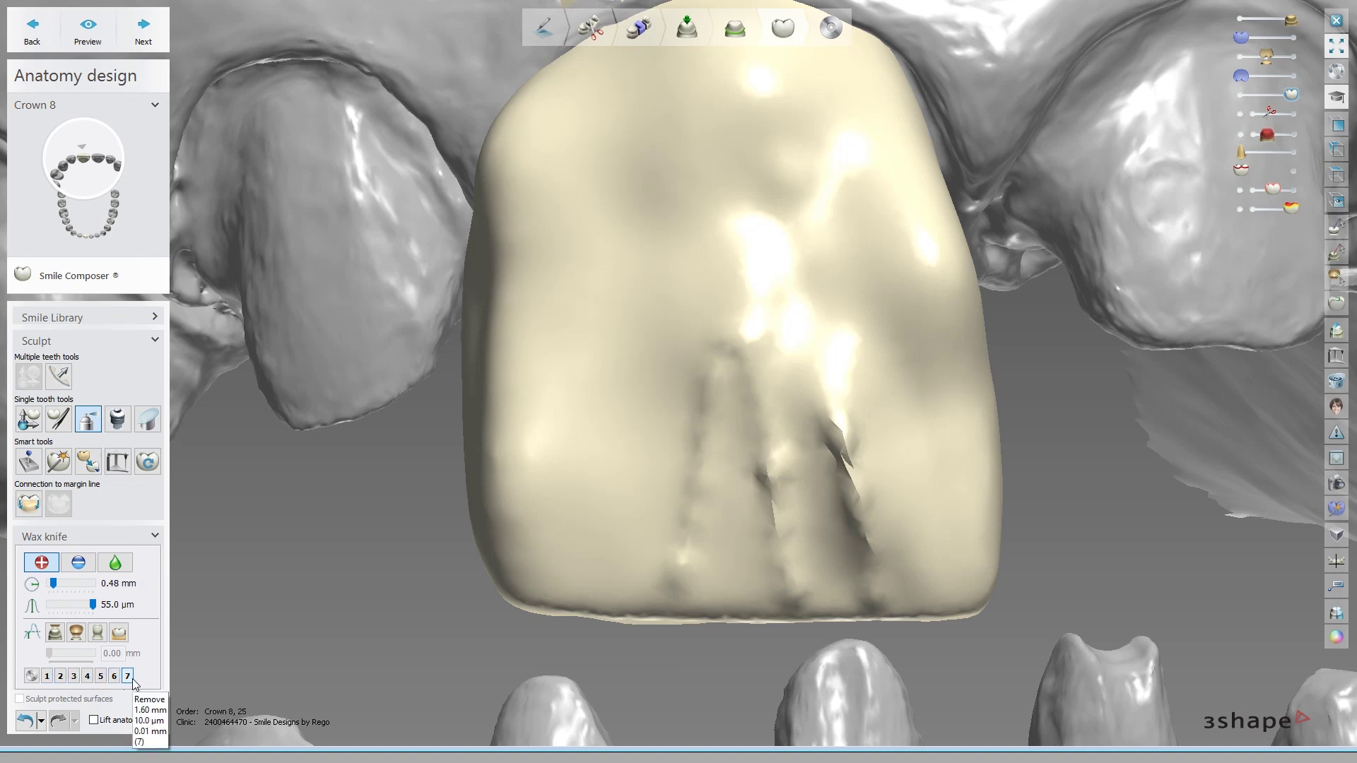
- Try wax-knife presets 1, 6 and 7 on crown 8
right_click_drag(650, 262, 646, 294)
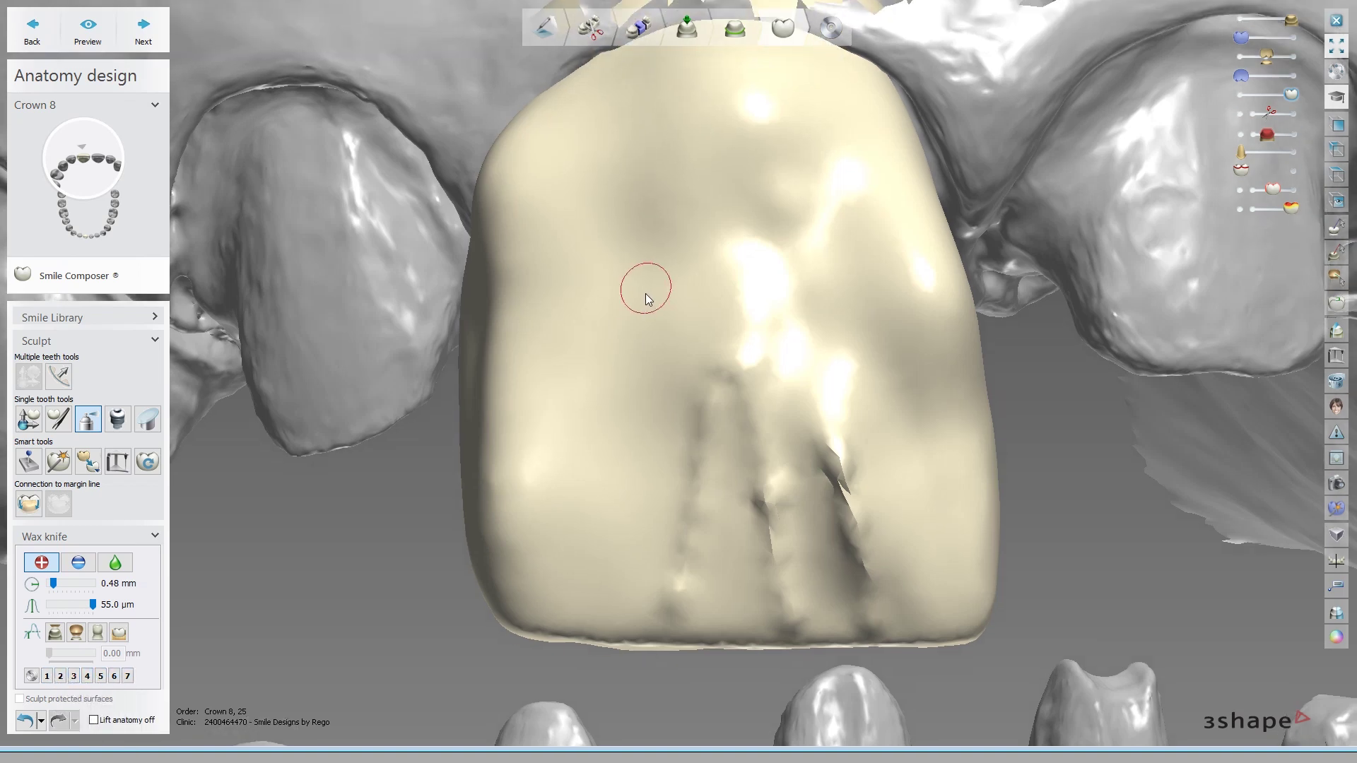
key("1")
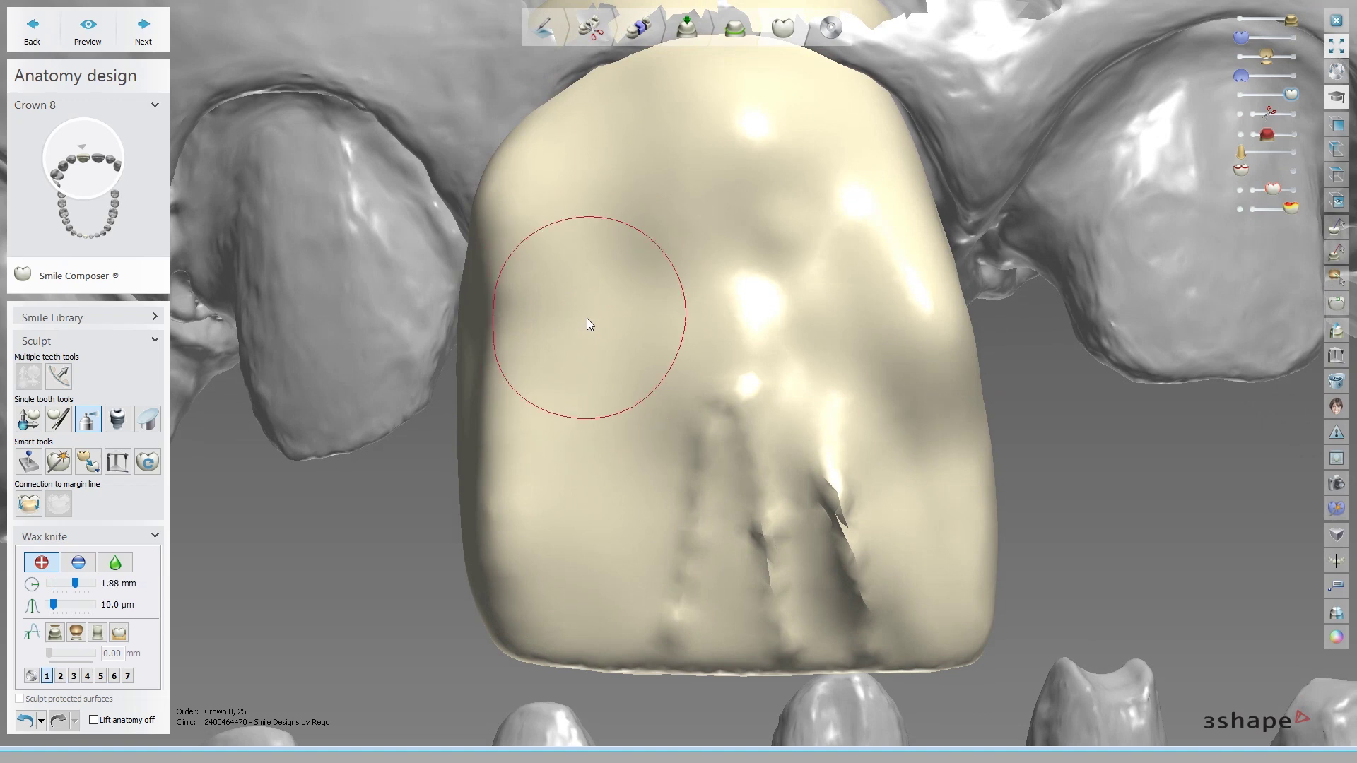
key("6")
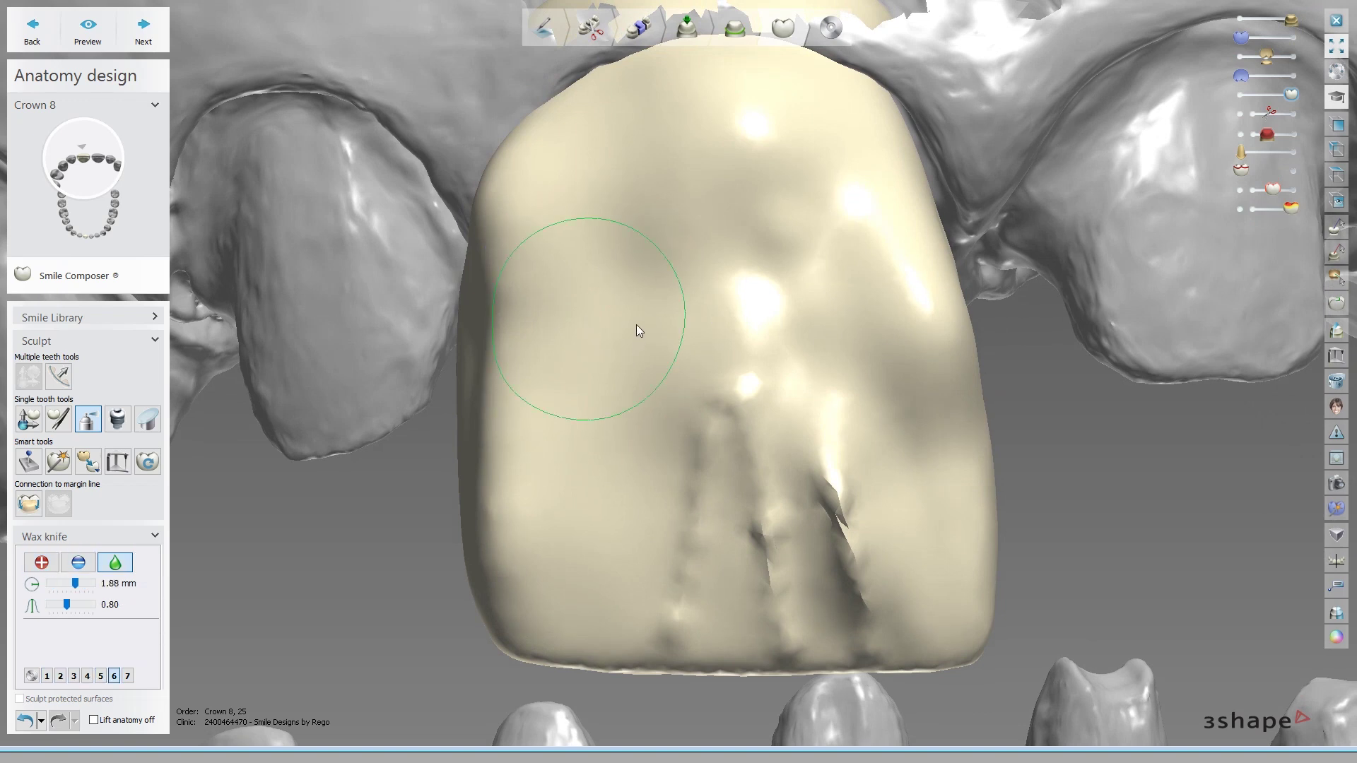
key("7")
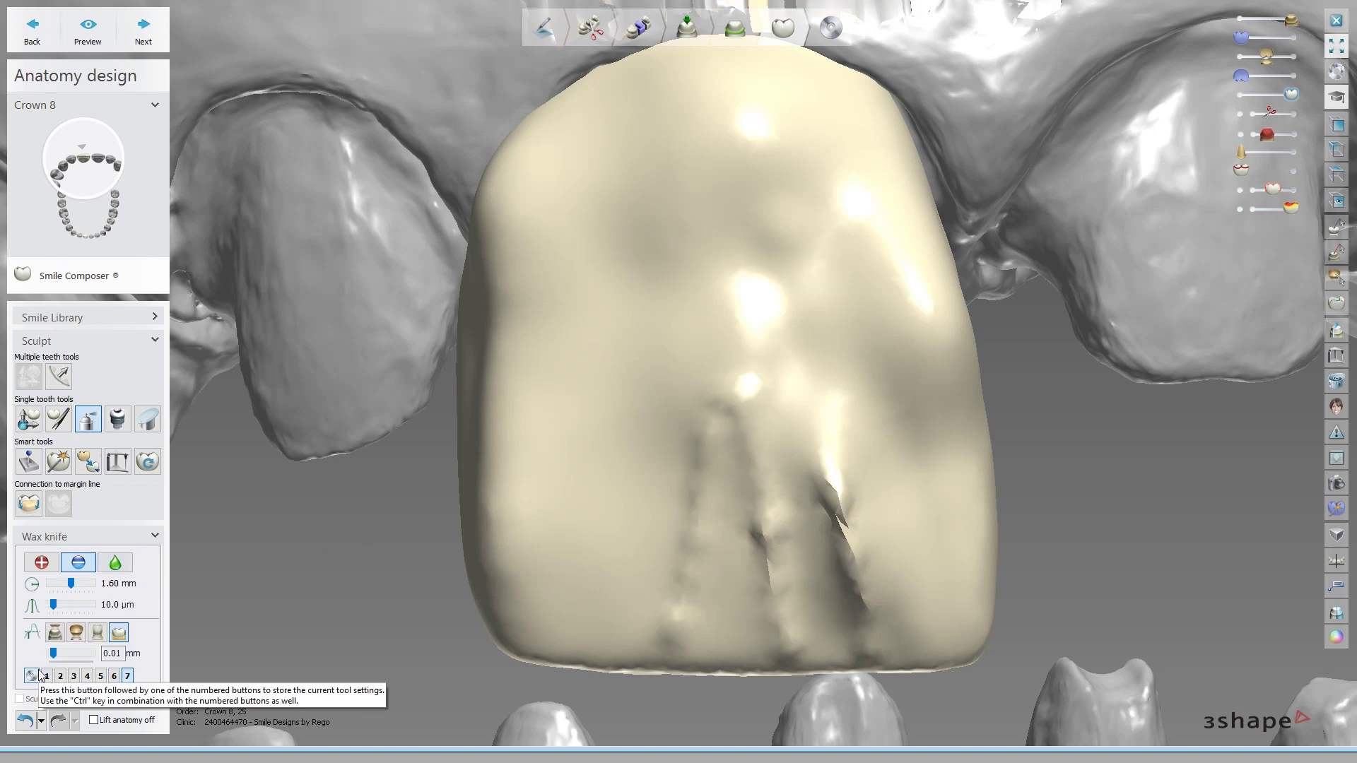
- Return to preset 1 and raise the add strength to 50.0 µm at 1.88 mm radius
scroll(636, 290, "up", 5, "ctrl")
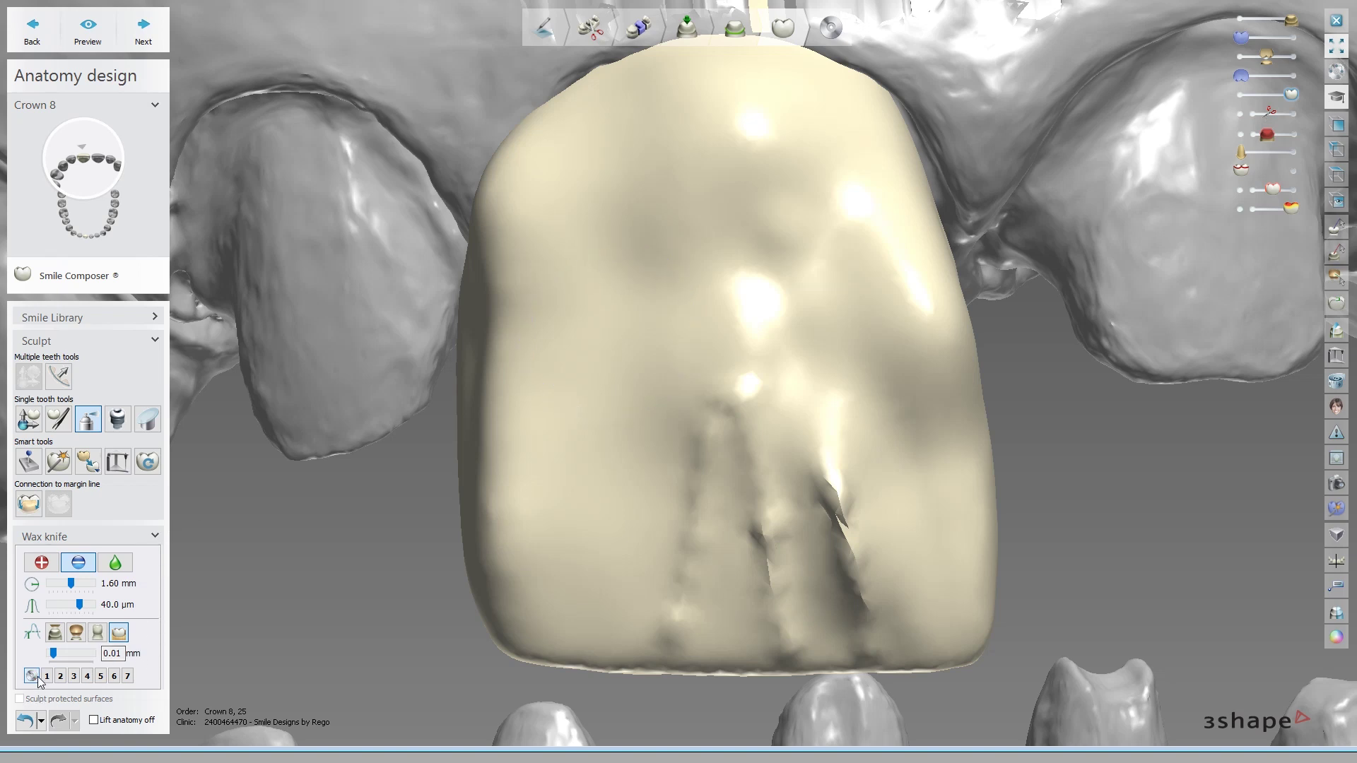
scroll(620, 287, "down", 6, "ctrl")
scroll(622, 290, "down", 8, "ctrl")
key("1")
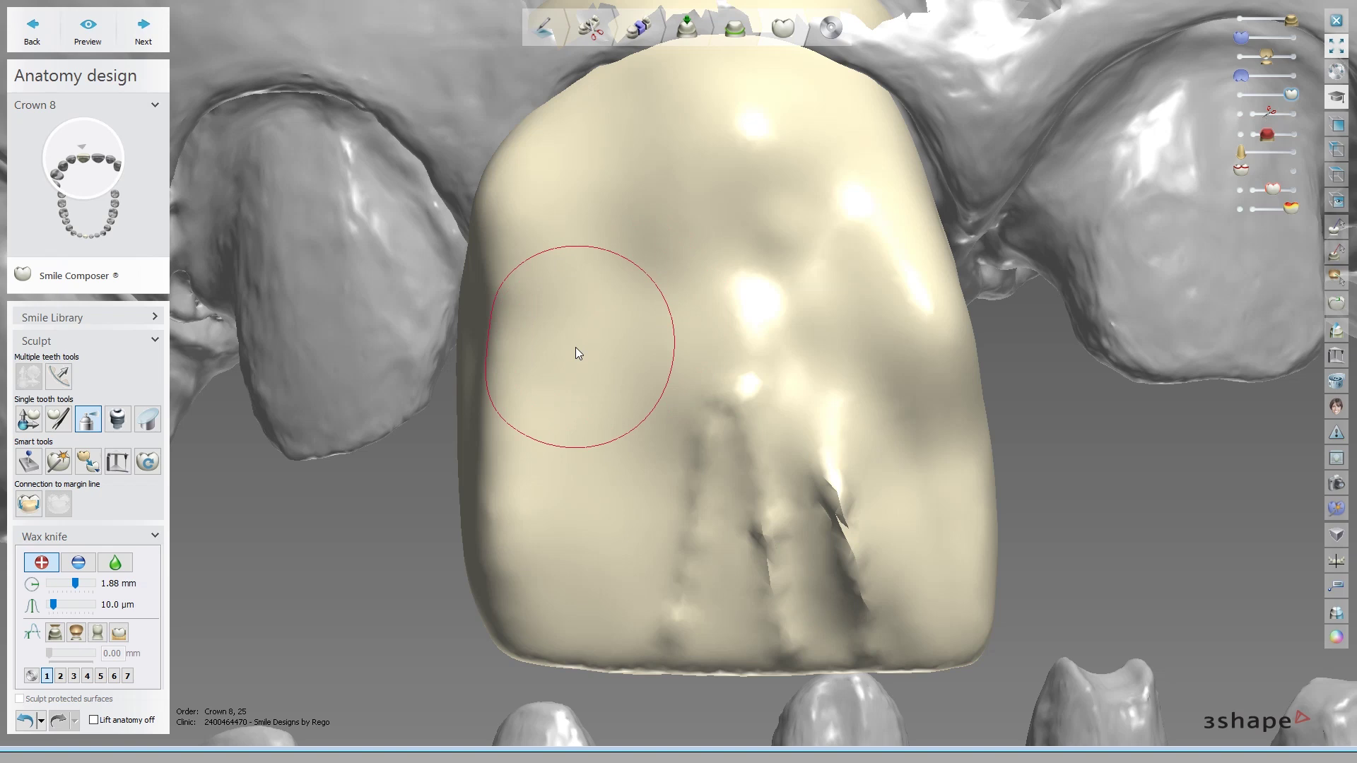
scroll(578, 353, "up", 3, "shift")
scroll(592, 363, "up", 3, "shift")
scroll(592, 363, "up", 2, "shift")
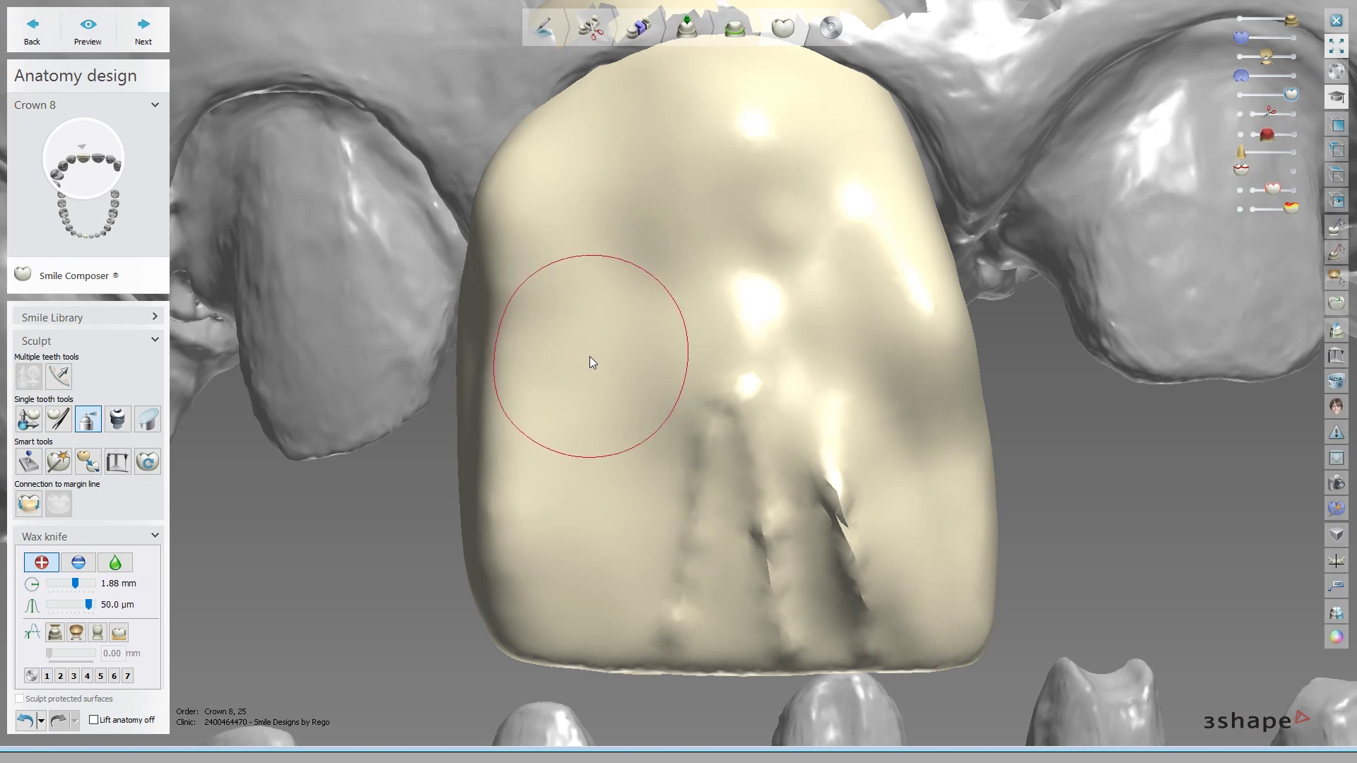
left_click(31, 677)
mouse_move(47, 676)
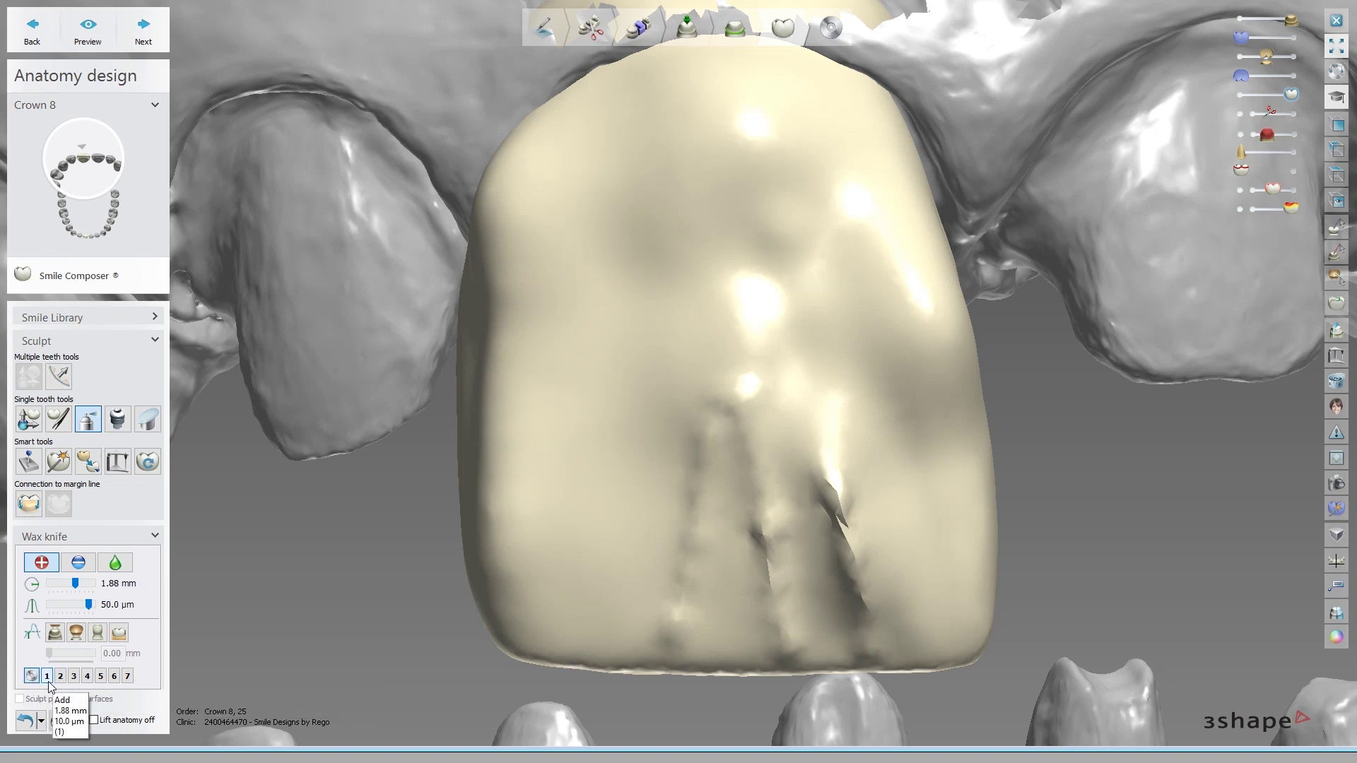
- Decline overwriting preset 1, keeping 1.88 mm and 10.0 µm, and reload it
left_click(49, 682)
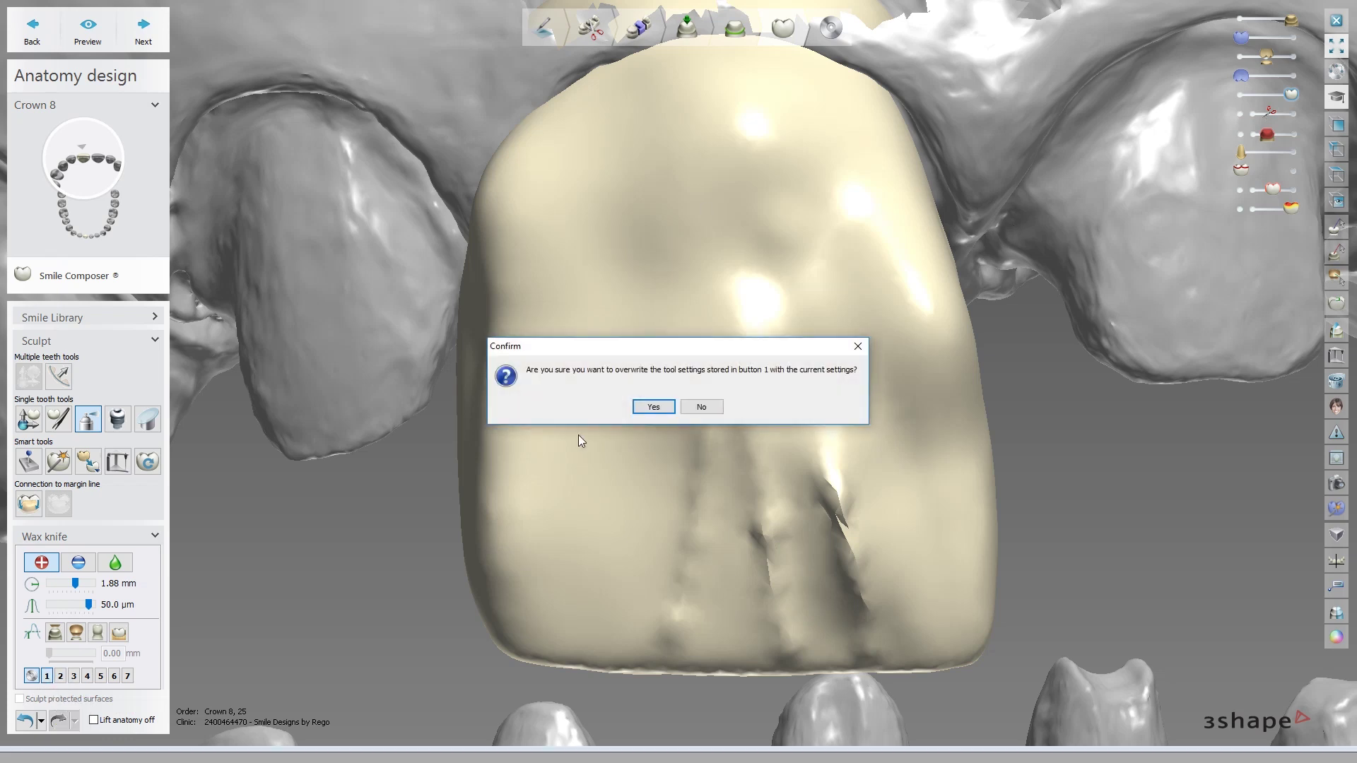
left_click(702, 408)
mouse_move(635, 386)
right_mouse_down()
mouse_move(612, 376)
mouse_move(592, 298)
mouse_move(627, 332)
mouse_move(663, 249)
mouse_move(642, 328)
mouse_move(680, 263)
mouse_move(676, 299)
mouse_move(706, 269)
mouse_move(724, 289)
right_mouse_up()
key("1")
scroll(680, 295, "up", 3)
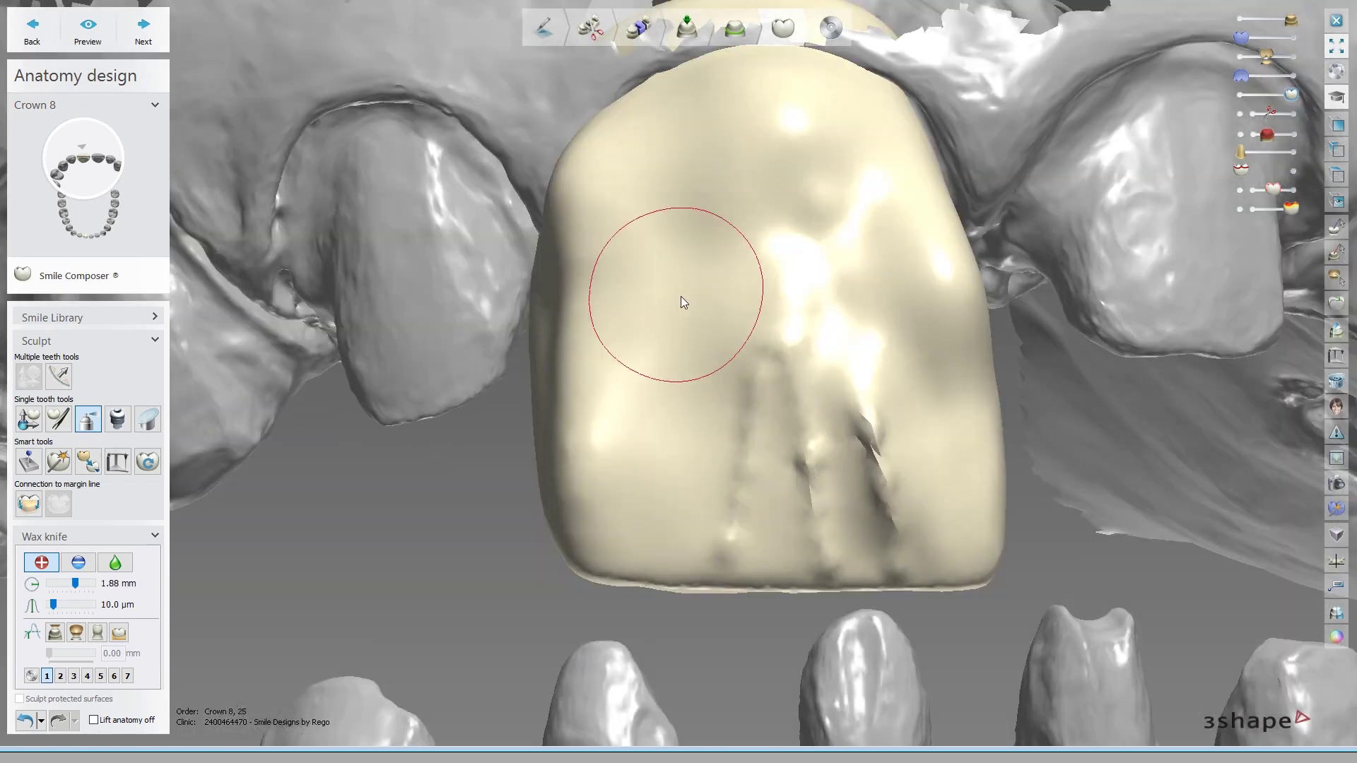
- Remove a little wax from crown 8's upper left with preset 3, then switch to smoothing
key("3")
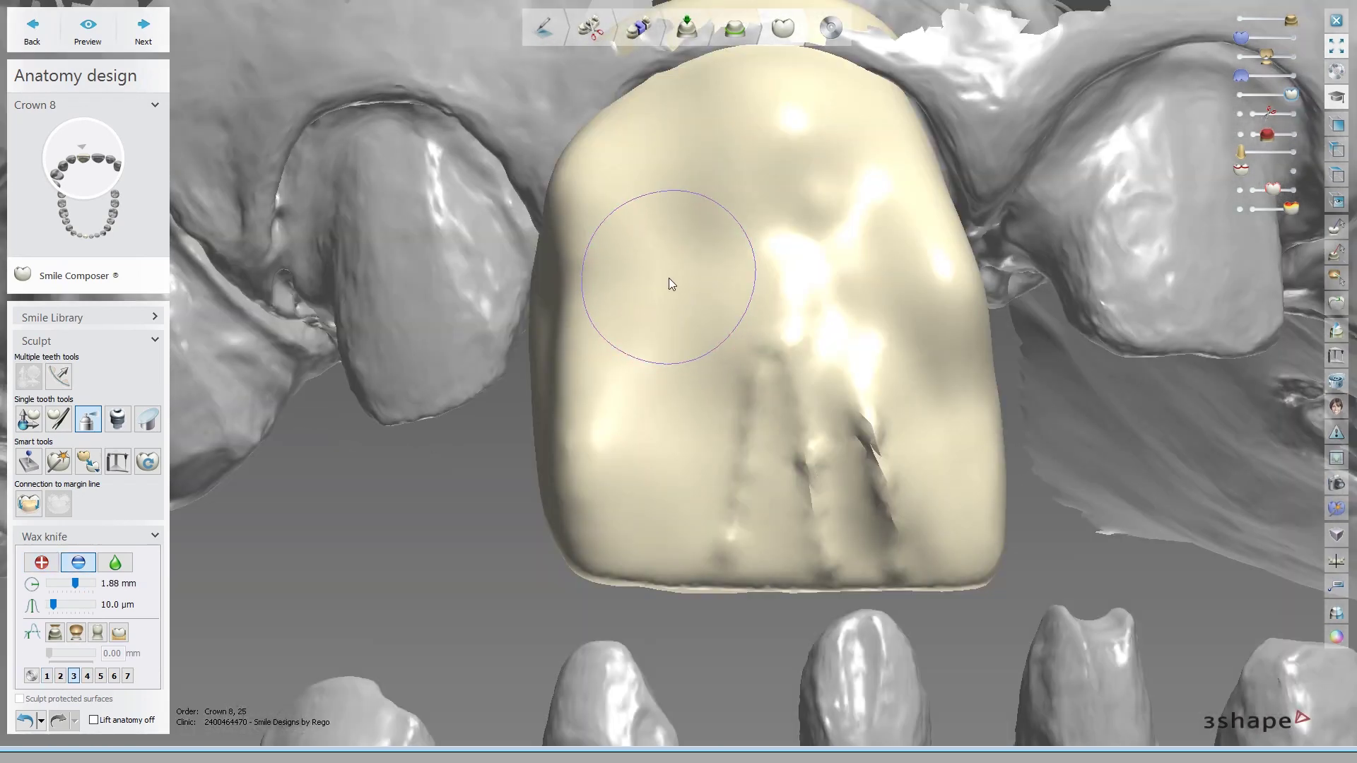
key("1")
key("3")
left_click(670, 278)
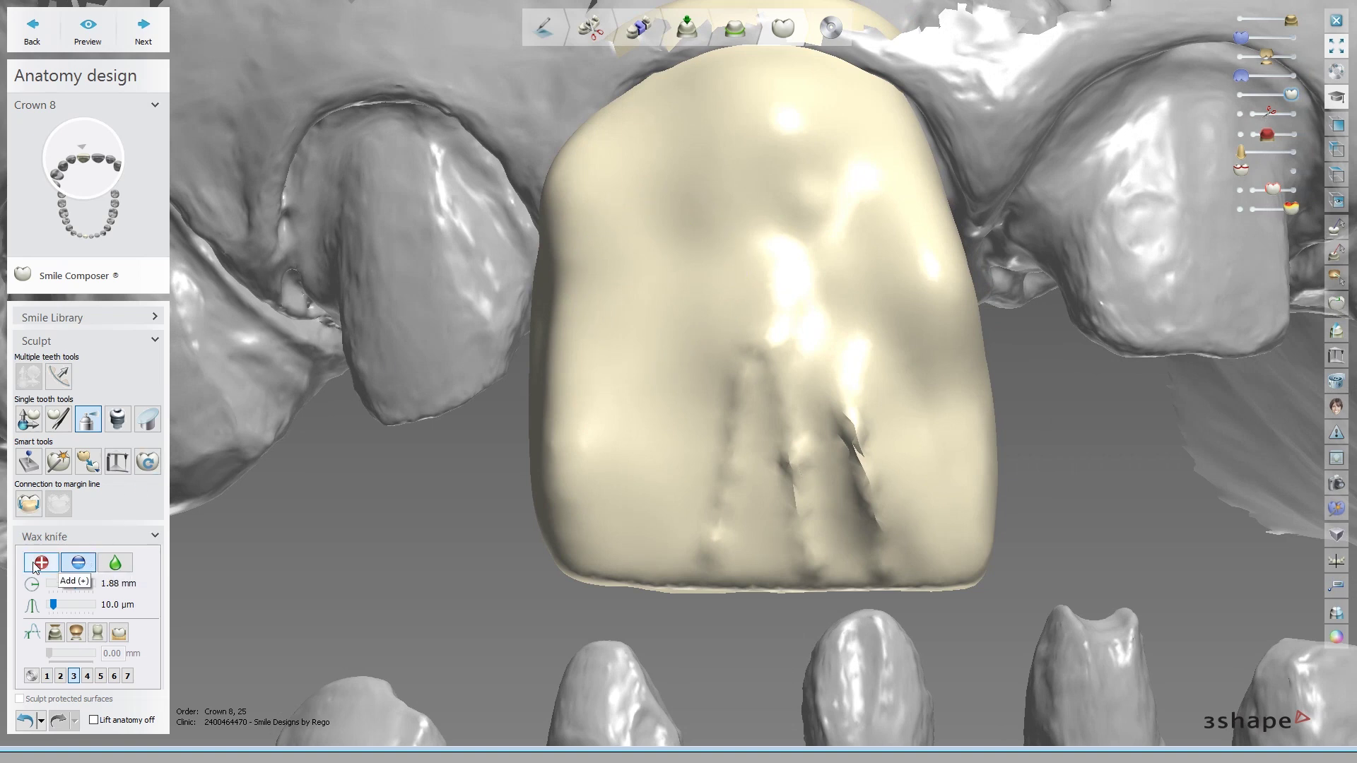
left_click(53, 568)
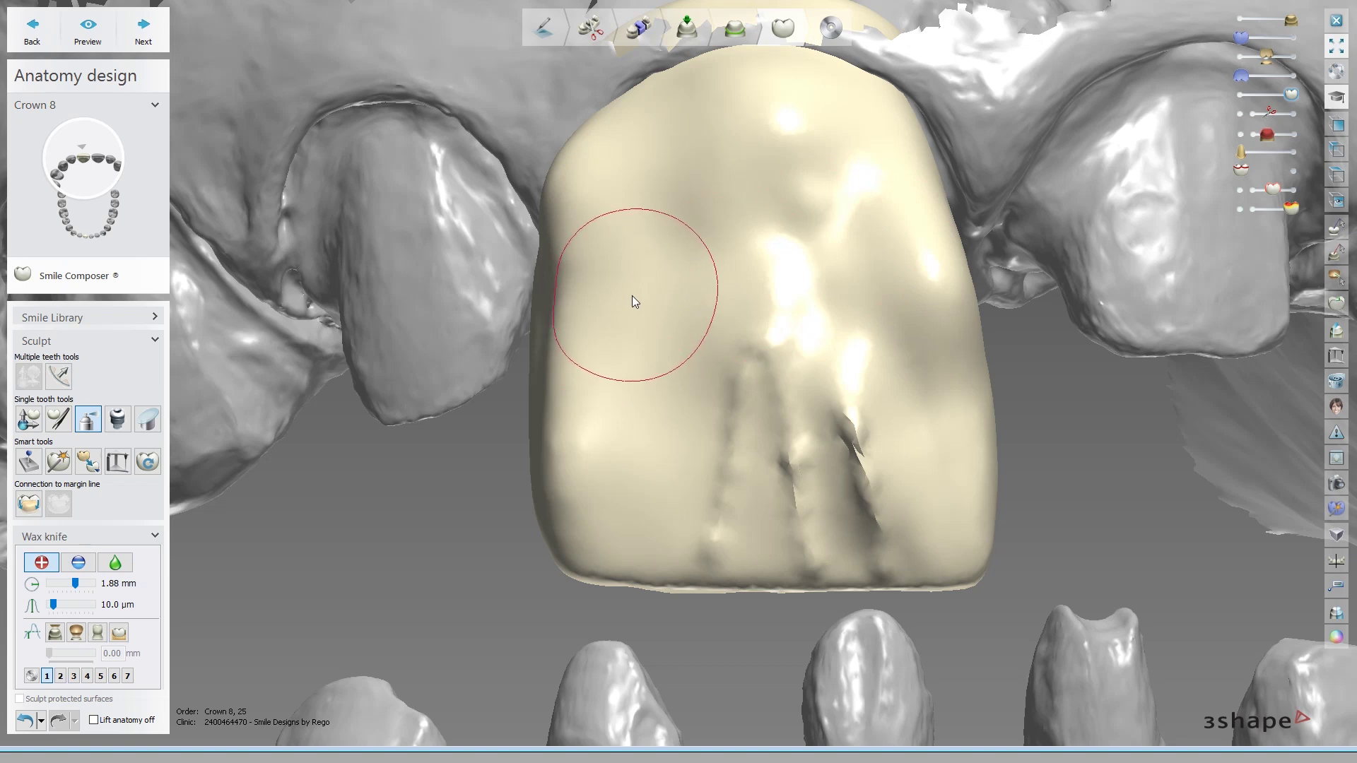
key("shift")
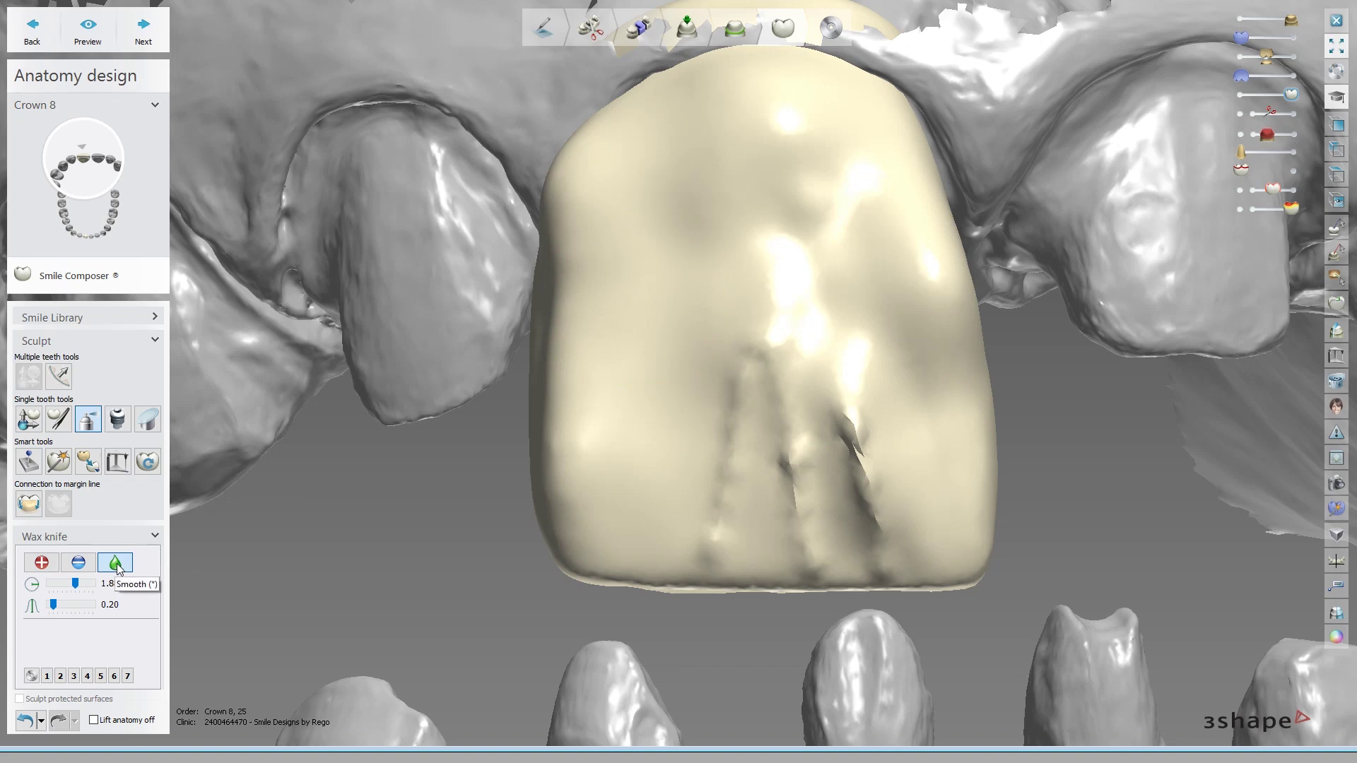
- Set the smoothing knife to 2.16 mm radius and 0.60 level while orbiting both arches
mouse_move(723, 311)
right_mouse_down()
mouse_move(604, 277)
mouse_move(608, 257)
mouse_move(638, 251)
right_mouse_up()
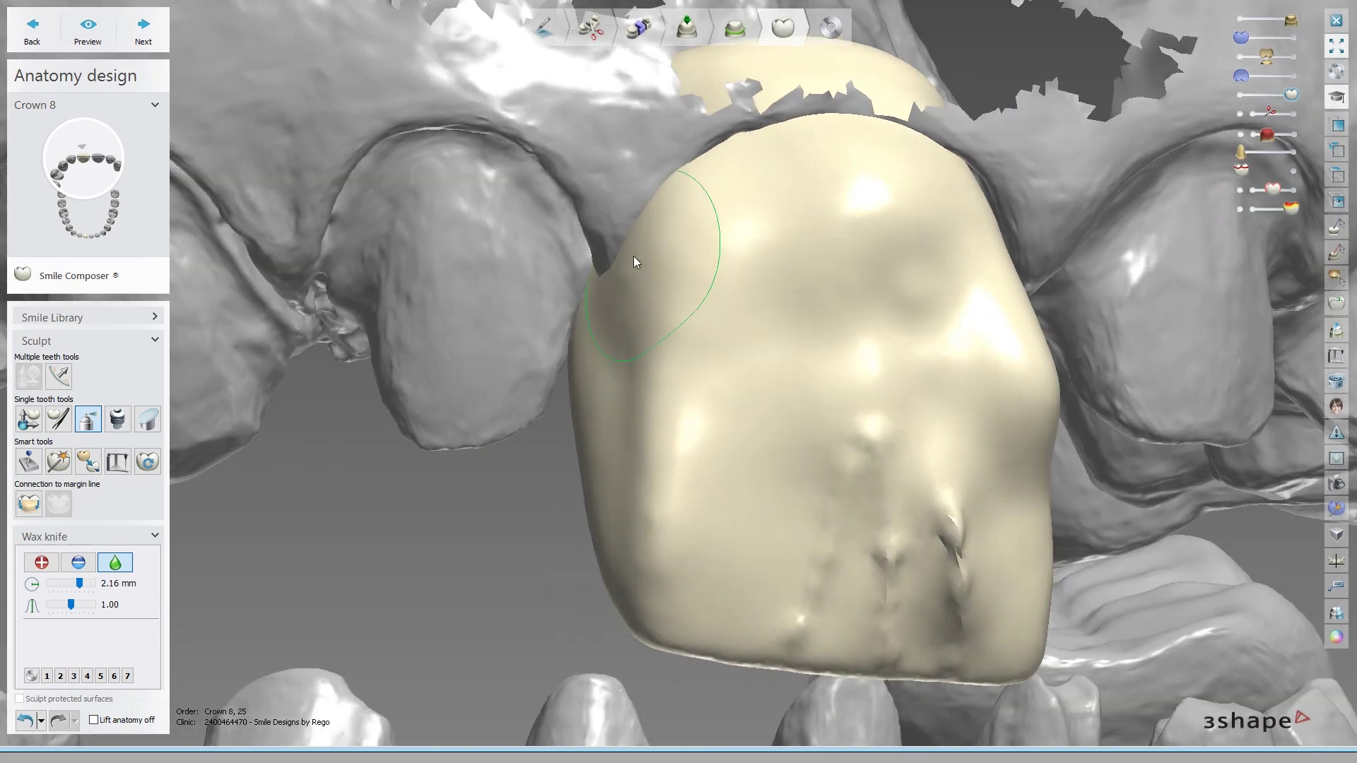
scroll(633, 256, "down", 5)
right_click_drag(701, 320, 762, 345)
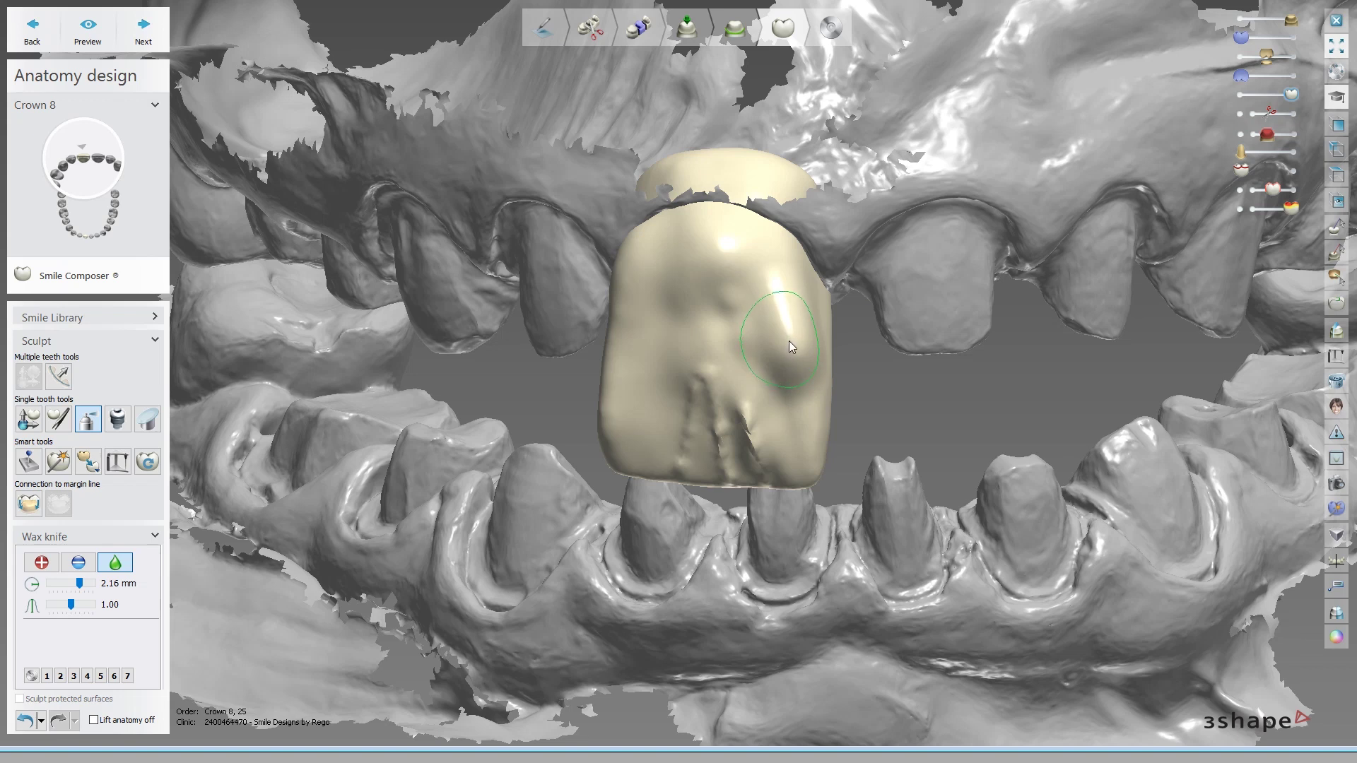
right_click_drag(790, 341, 647, 413)
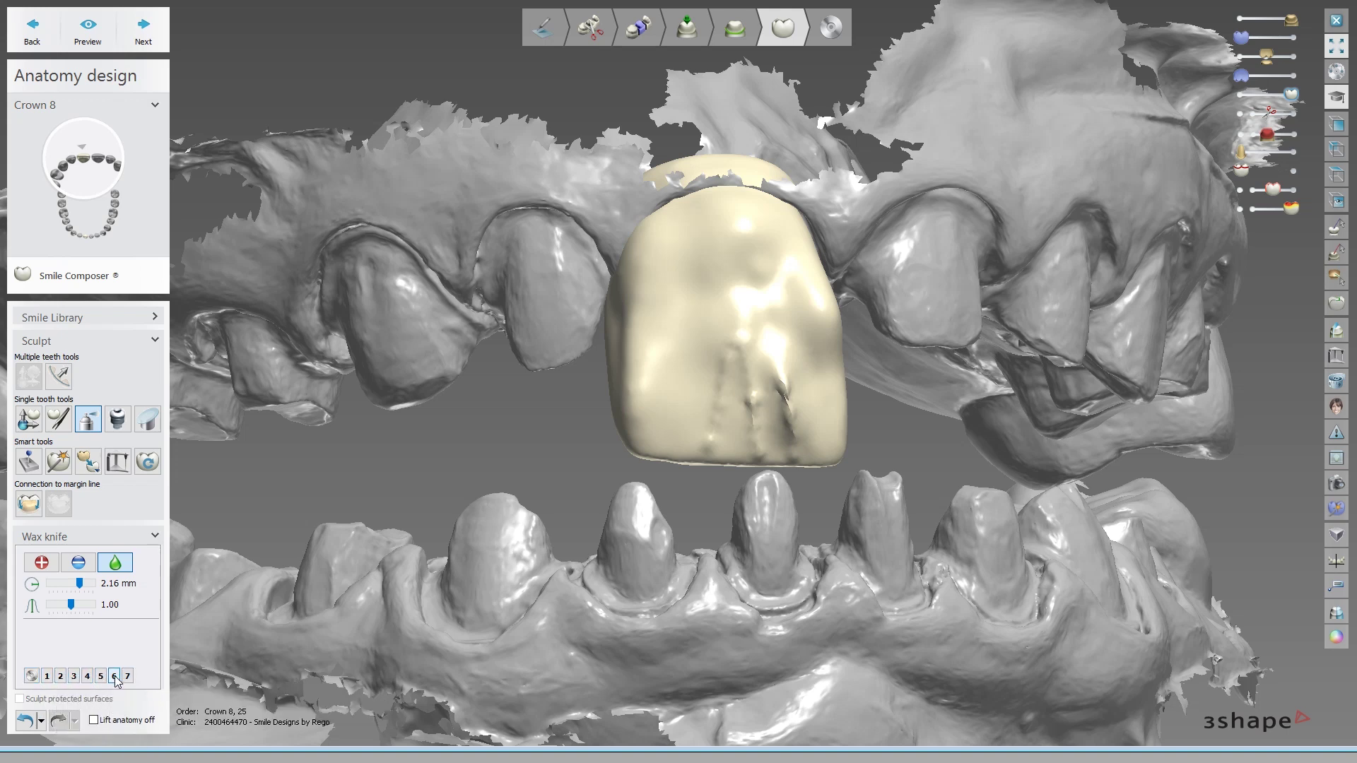
mouse_move(778, 246)
right_mouse_down()
mouse_move(705, 172)
mouse_move(726, 252)
mouse_move(659, 292)
right_mouse_up()
scroll(717, 233, "up", 2, "ctrl")
scroll(701, 246, "up", 2, "ctrl")
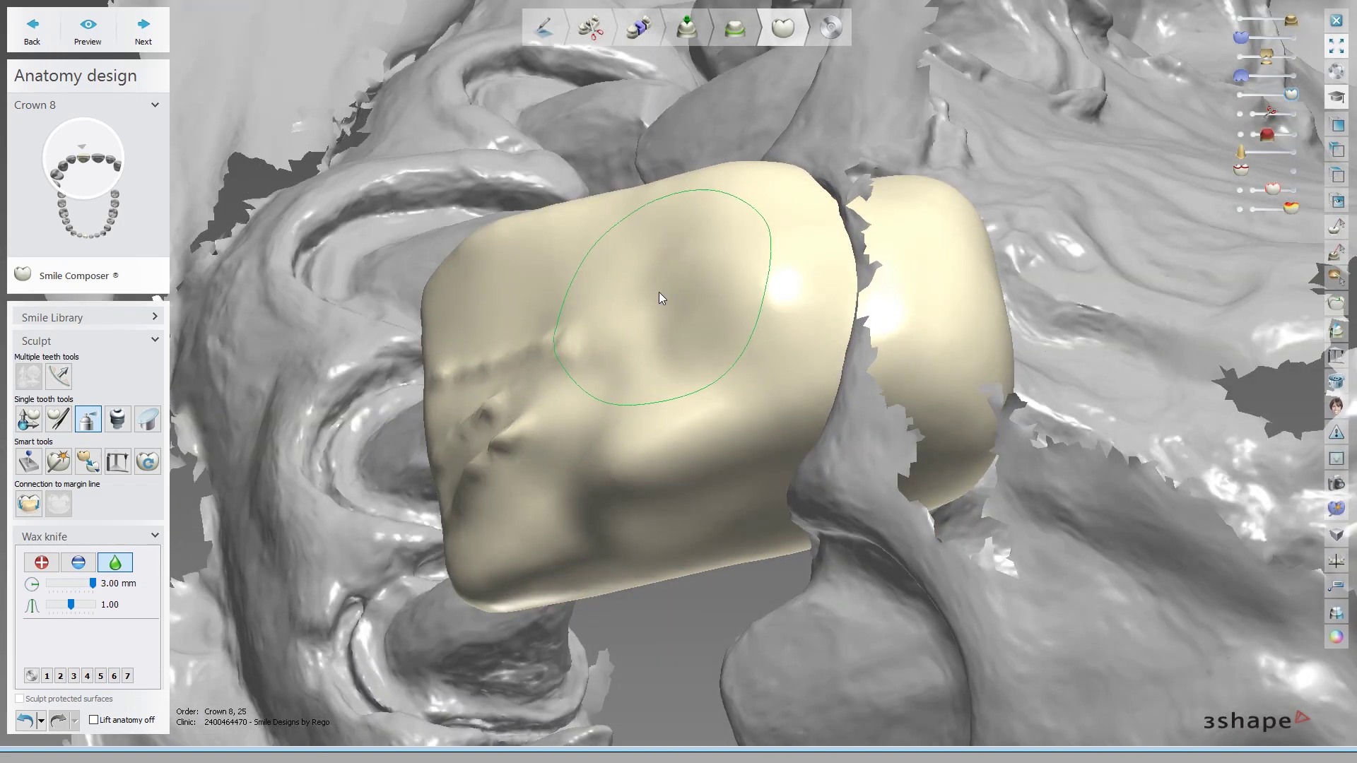
scroll(612, 309, "up", 2, "shift")
scroll(612, 309, "up", 2, "shift")
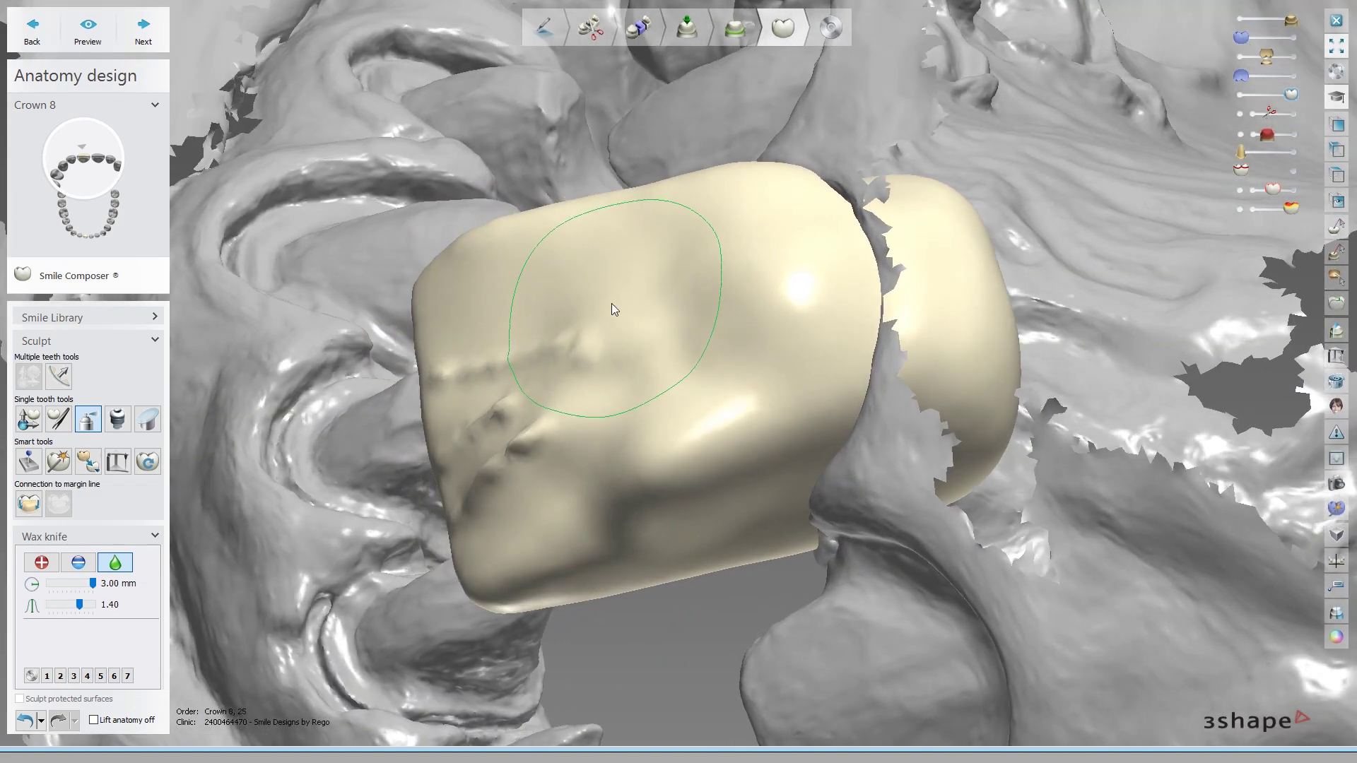
scroll(614, 309, "down", 8, "shift")
scroll(614, 308, "down", 4, "ctrl")
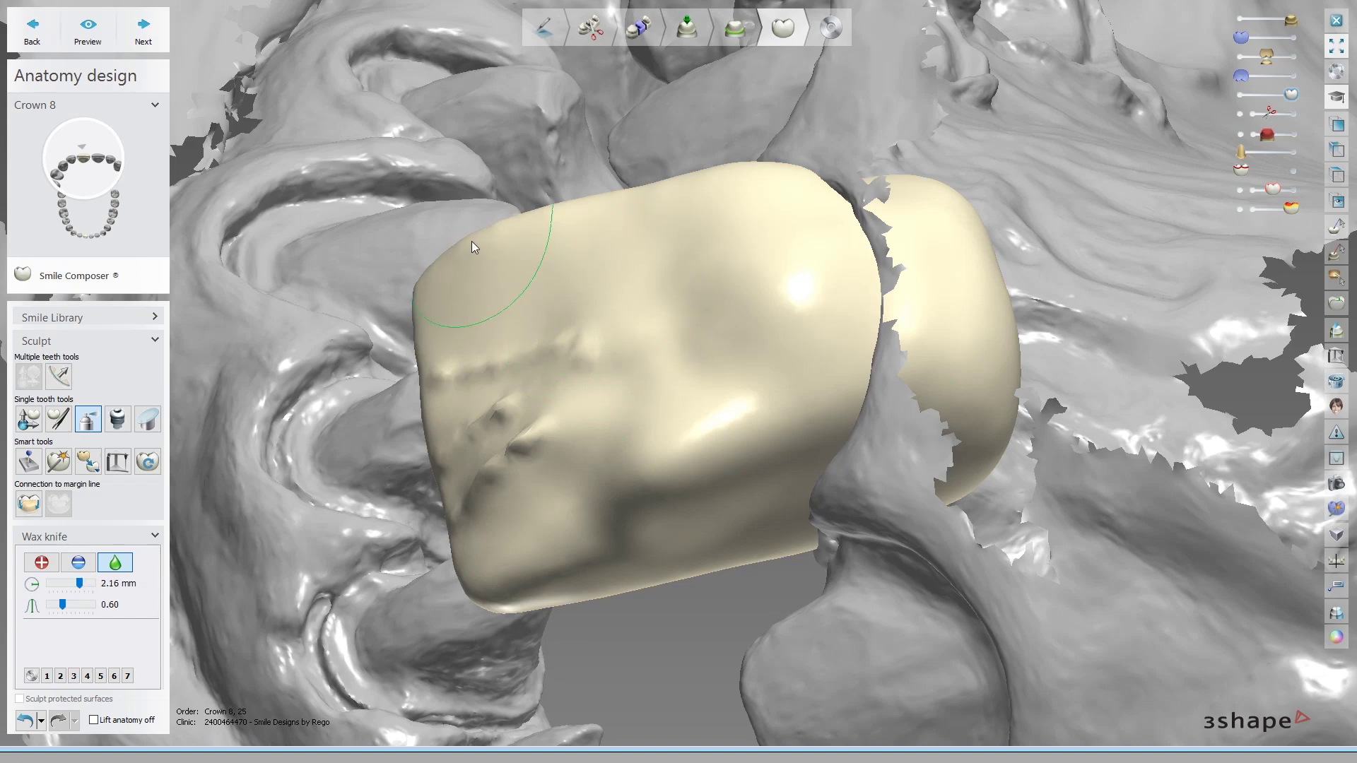
scroll(488, 251, "down", 2)
scroll(510, 266, "down", 5)
- Toggle the scan texture, face both arches frontally, and show the 26-step undo list
mouse_move(636, 288)
right_mouse_down()
mouse_move(605, 405)
mouse_move(612, 345)
right_mouse_up()
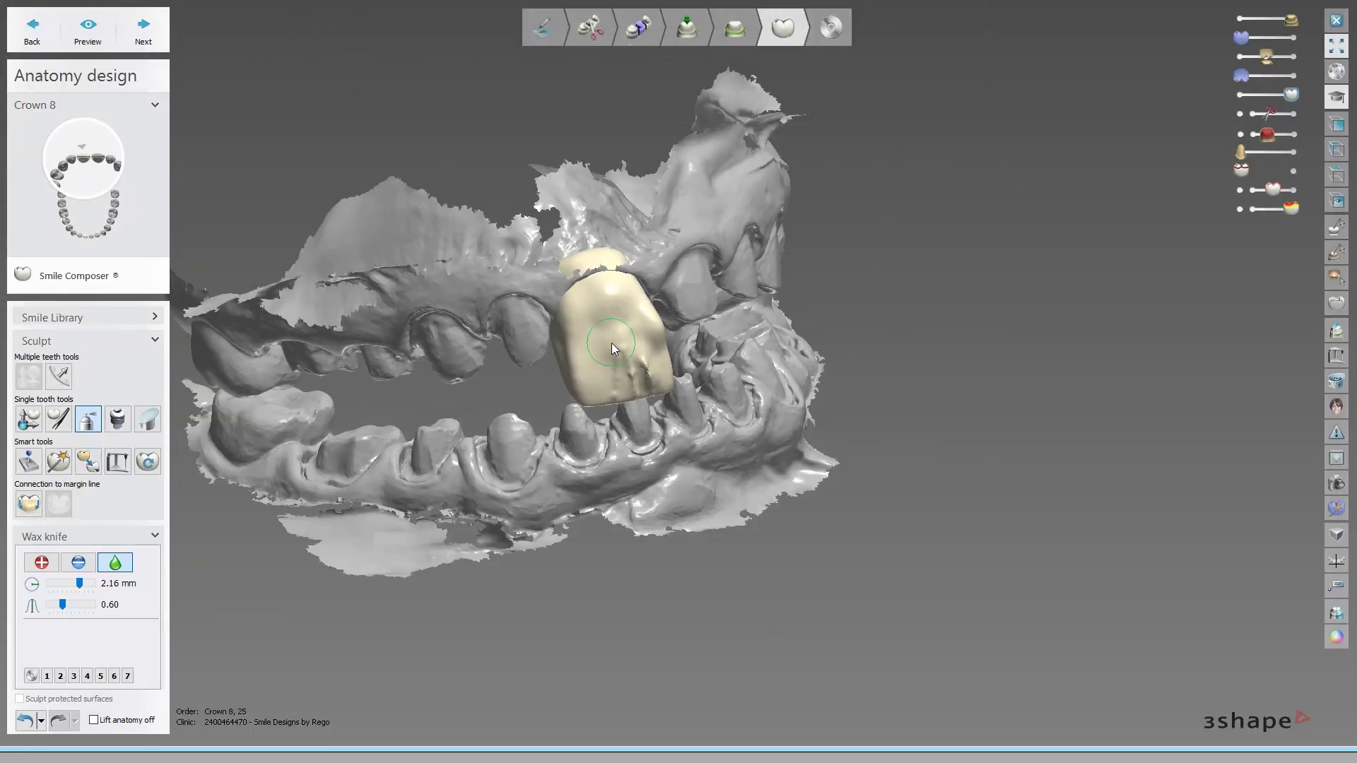
key("t")
key("t")
mouse_move(732, 356)
right_mouse_down()
mouse_move(643, 354)
mouse_move(723, 343)
right_mouse_up()
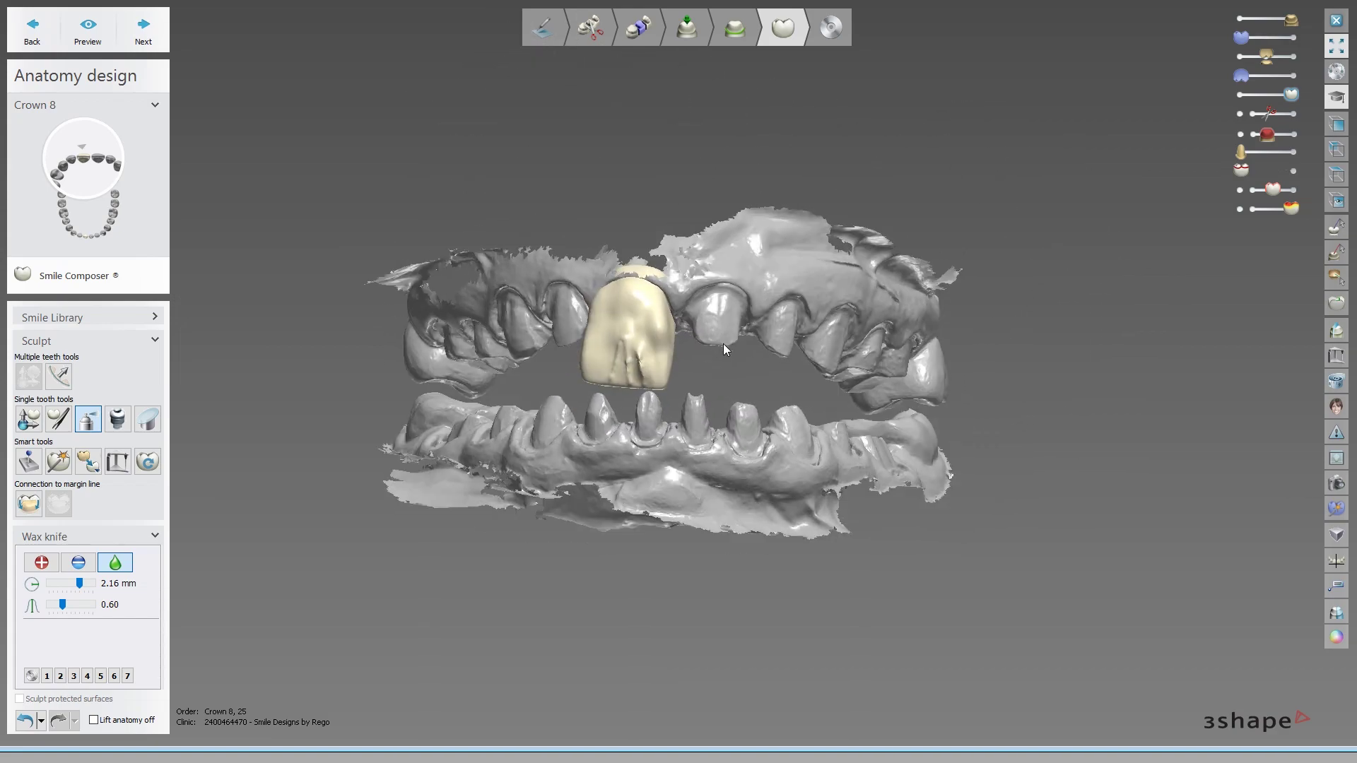
scroll(722, 344, "up", 3)
left_click(41, 721)
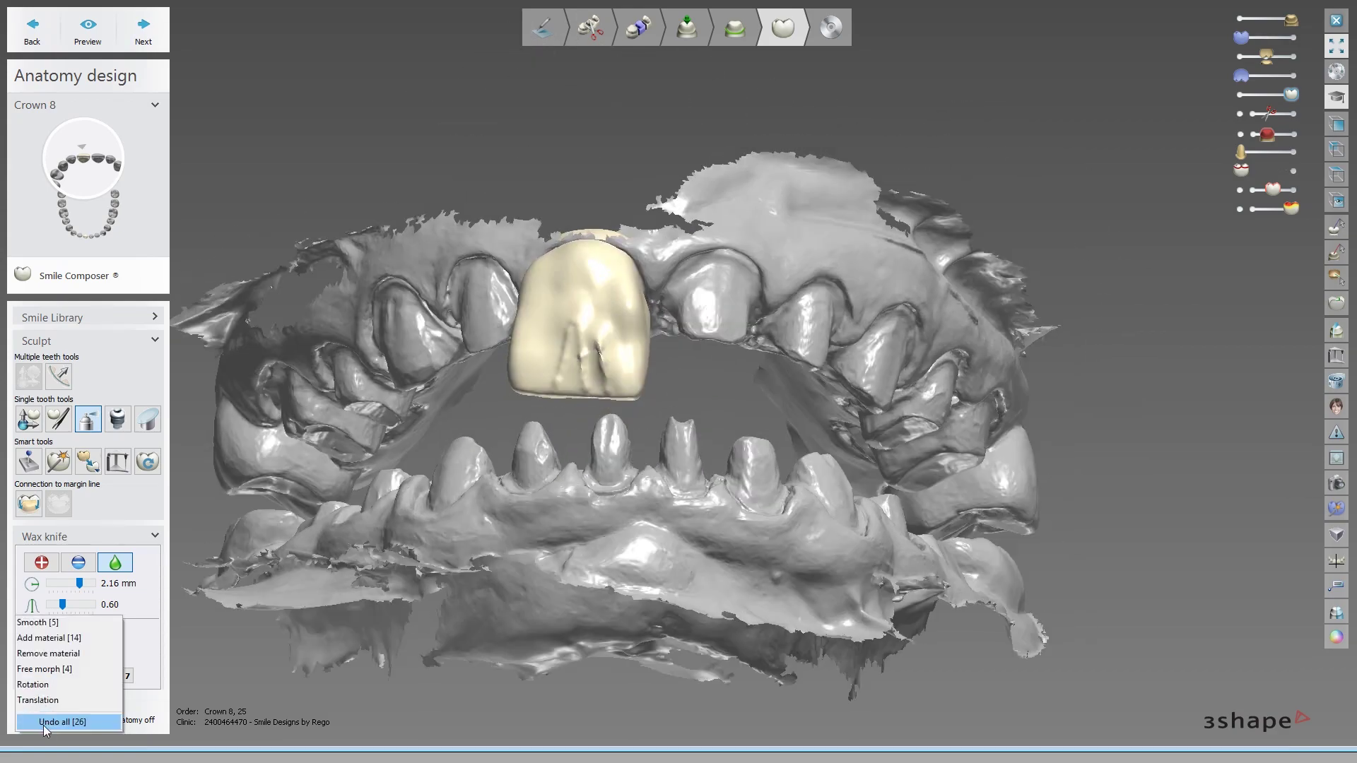
- Remove a spot of wax, then undo it and the earlier grooves on crown 8's lower surface
left_click(46, 724)
scroll(577, 346, "up", 2)
scroll(527, 328, "up", 2)
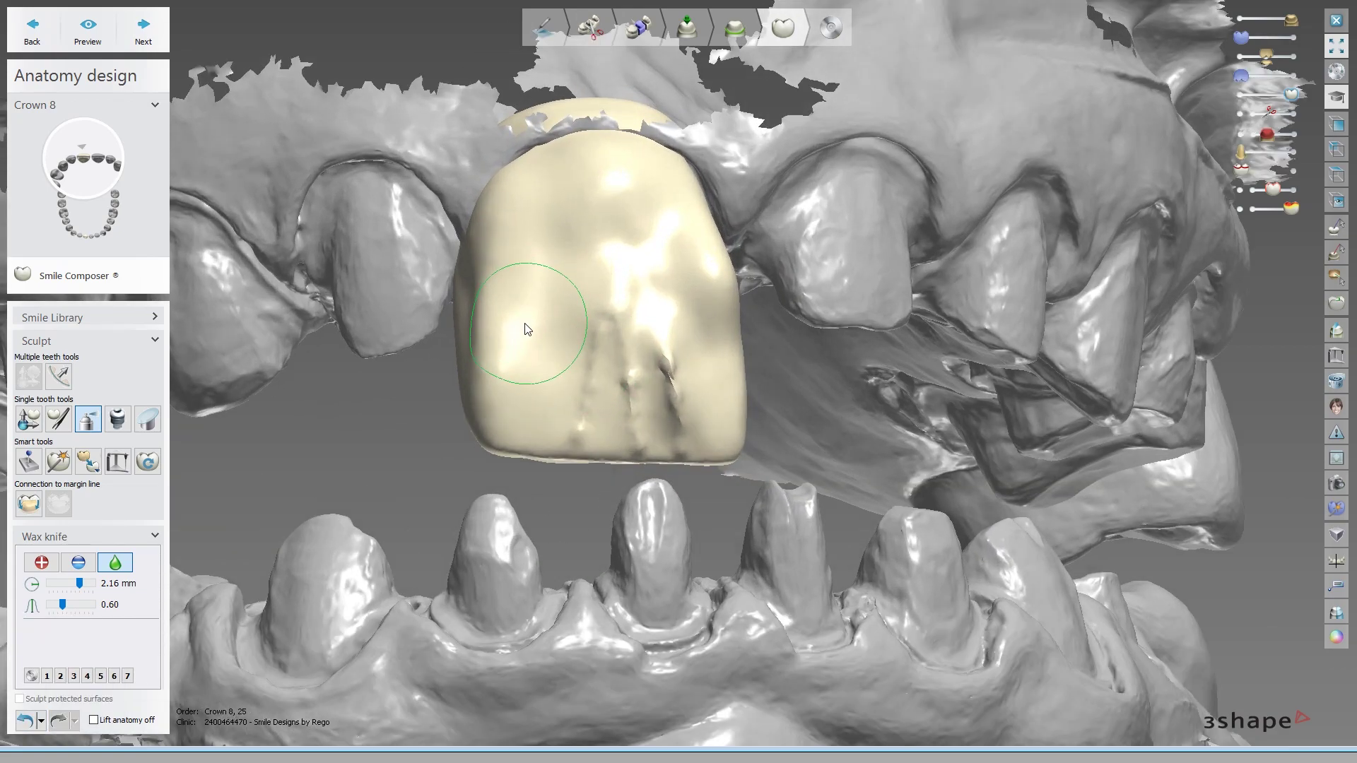
scroll(524, 311, "up", 2)
scroll(521, 318, "up", 1)
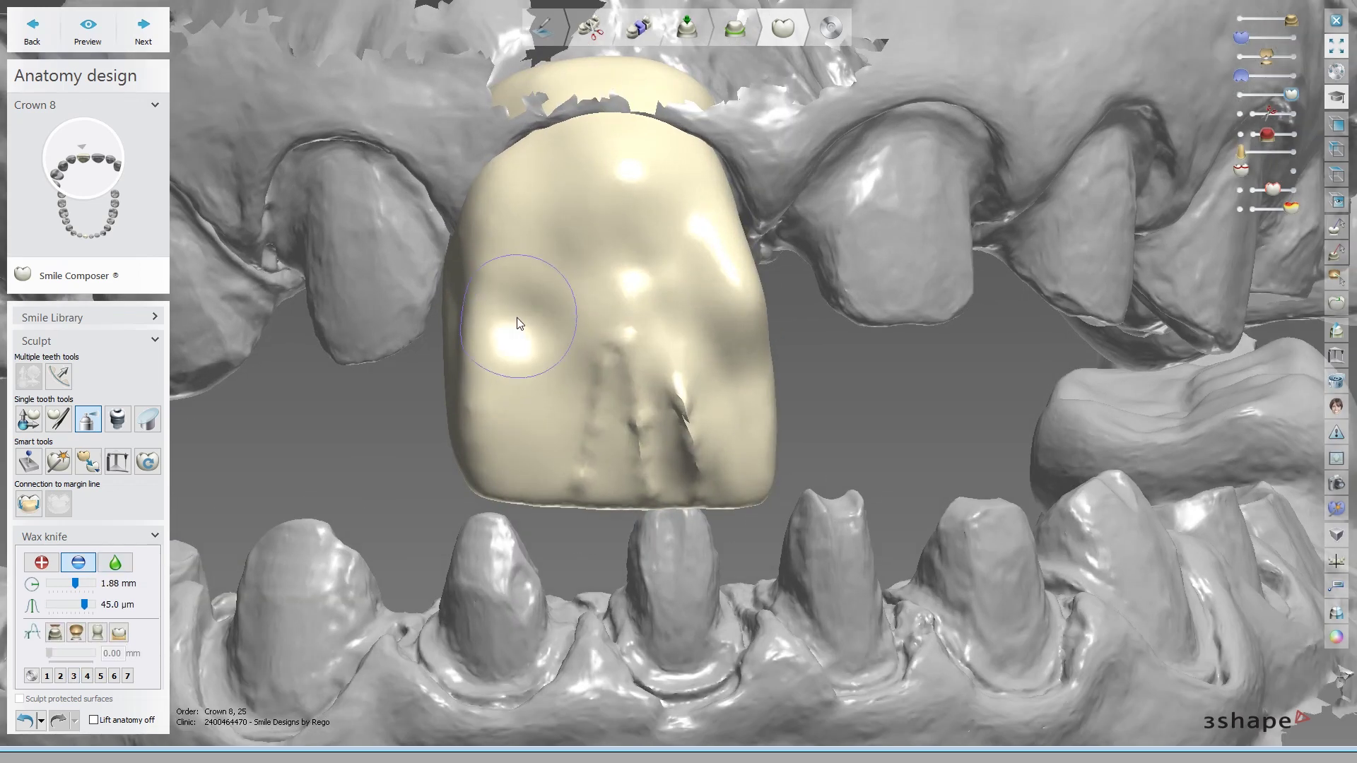
scroll(554, 233, "down", 2)
left_click(554, 238)
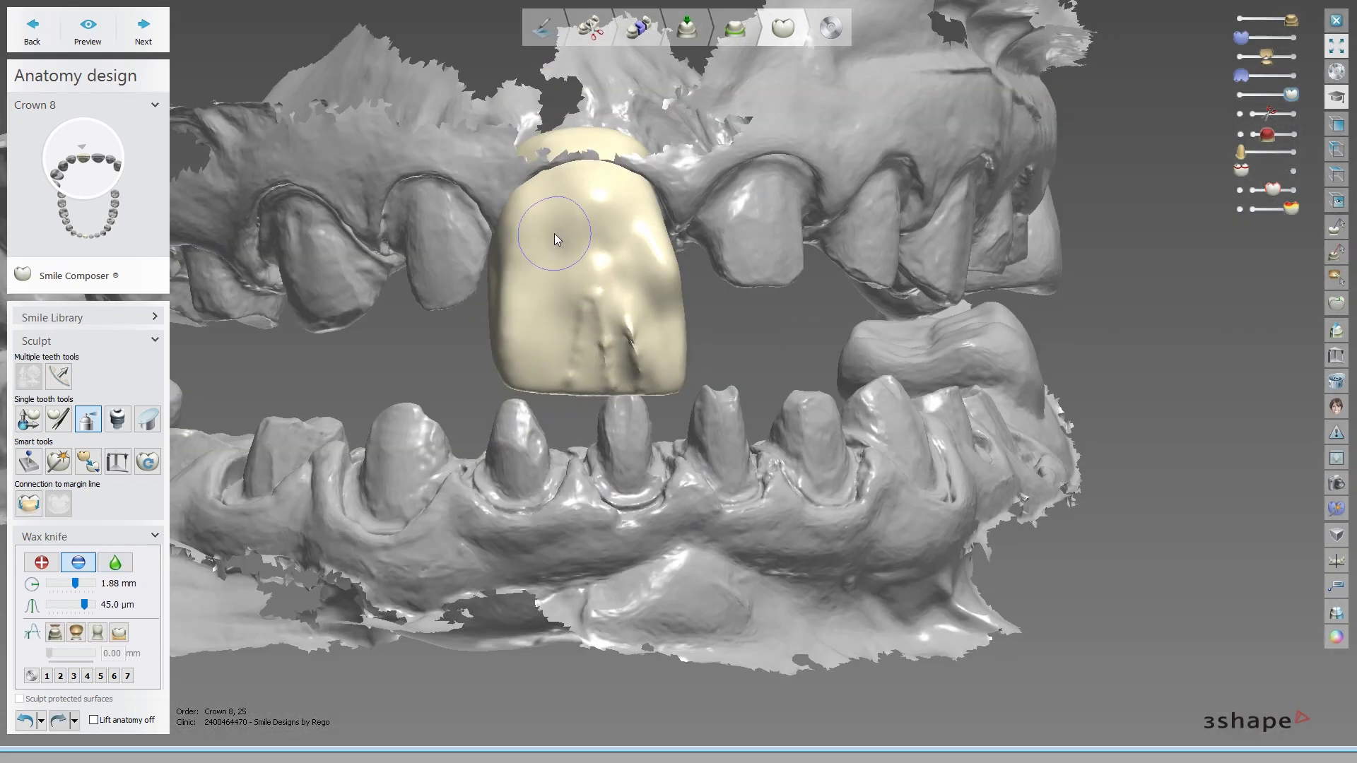
key("ctrl+z")
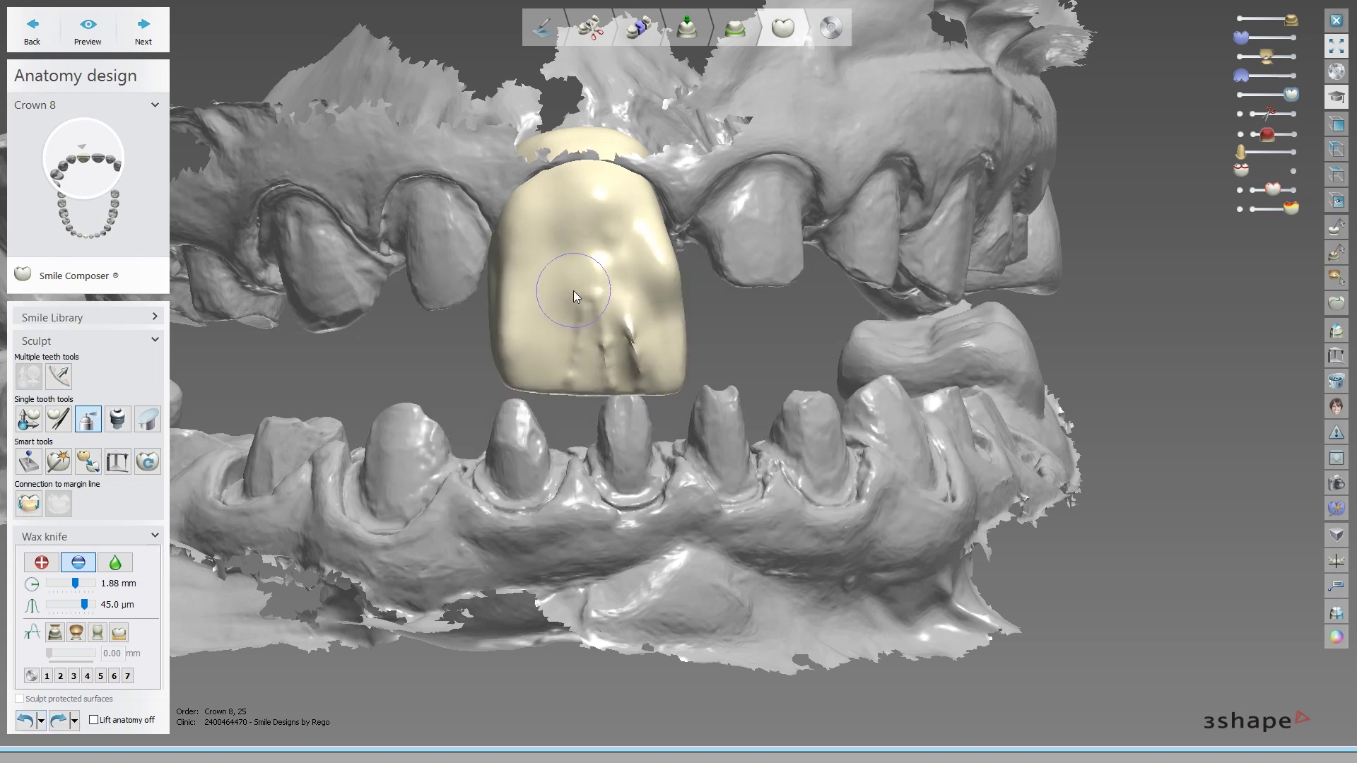
key("ctrl+z")
key("ctrl+z")
key("ctrl+z")
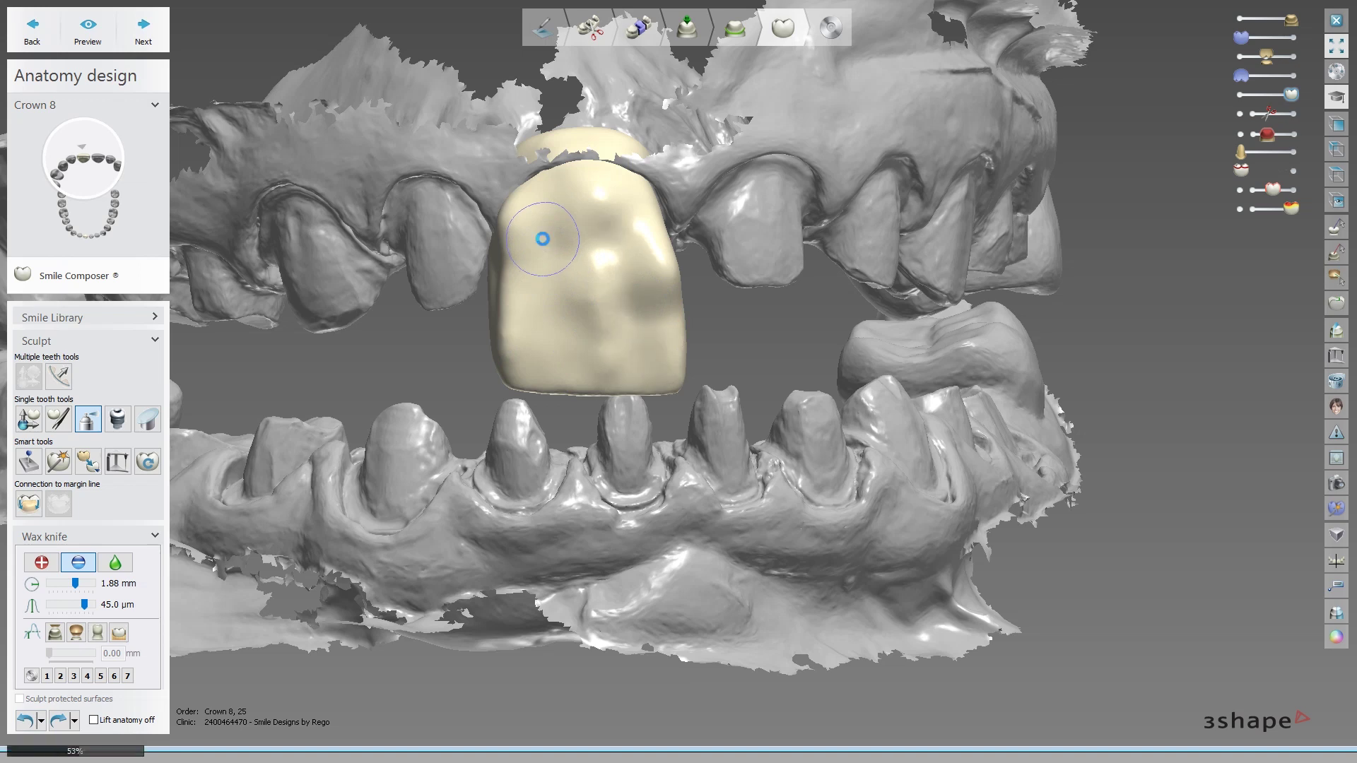
key("ctrl+z")
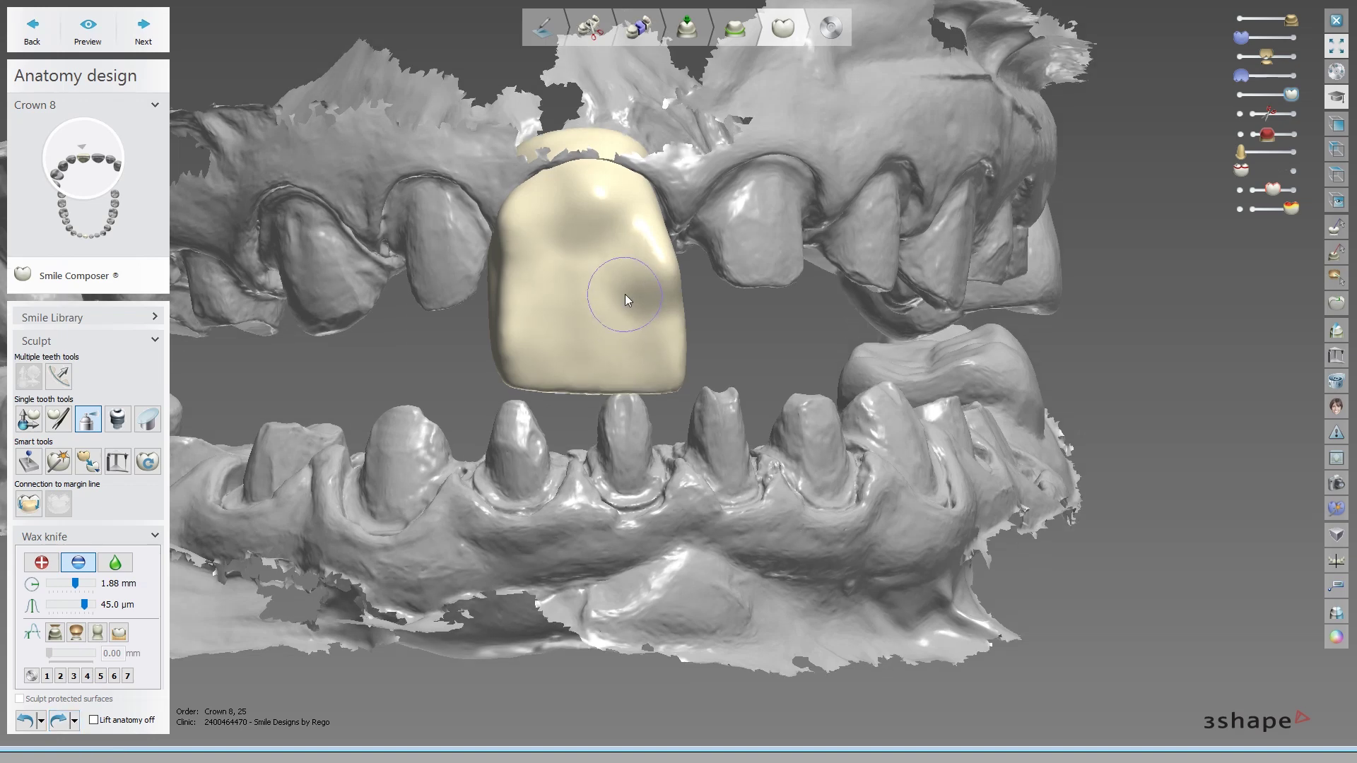
- Set the wax knife to add material with preset 2 (2.44 mm, 20.0 µm)
scroll(624, 294, "up", 2)
right_click_drag(623, 277, 339, 424)
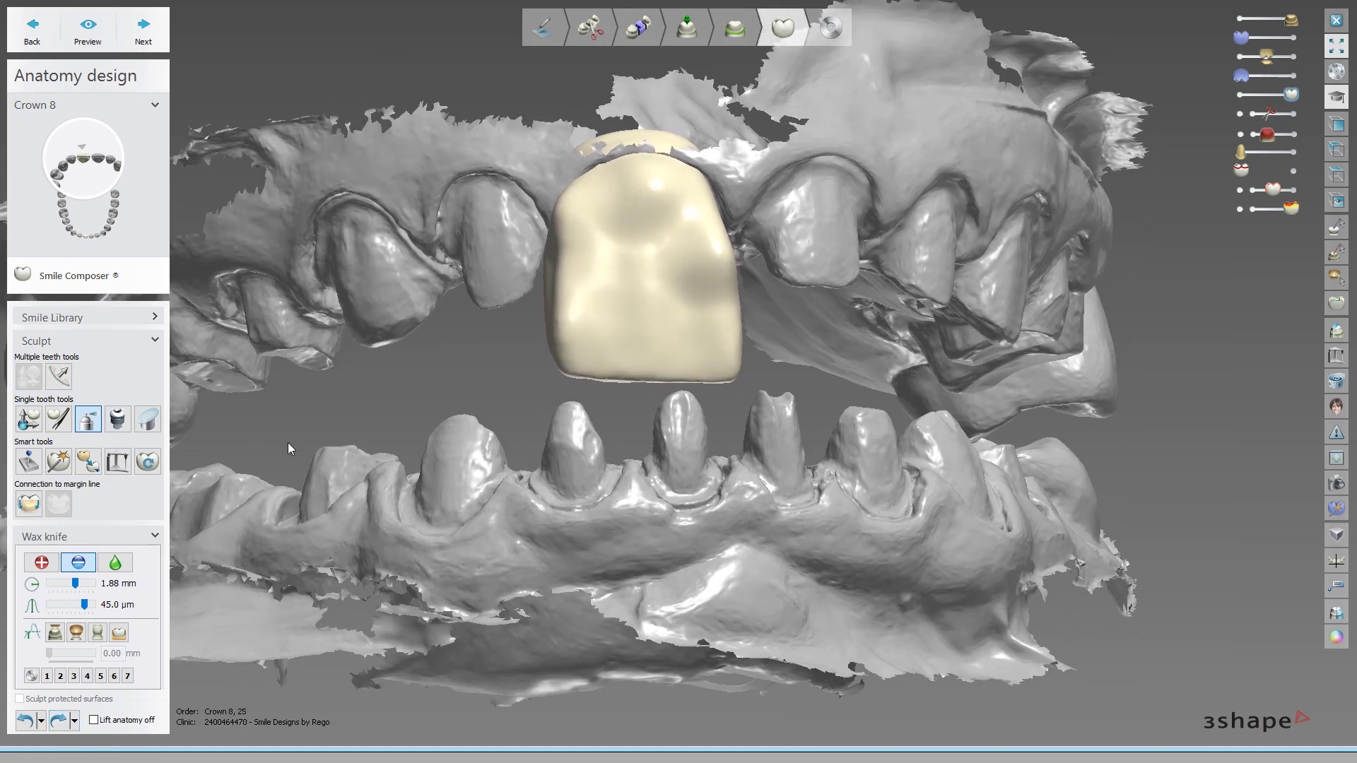
scroll(564, 354, "up", 3)
right_click_drag(696, 273, 789, 222)
scroll(788, 221, "up", 5, "ctrl")
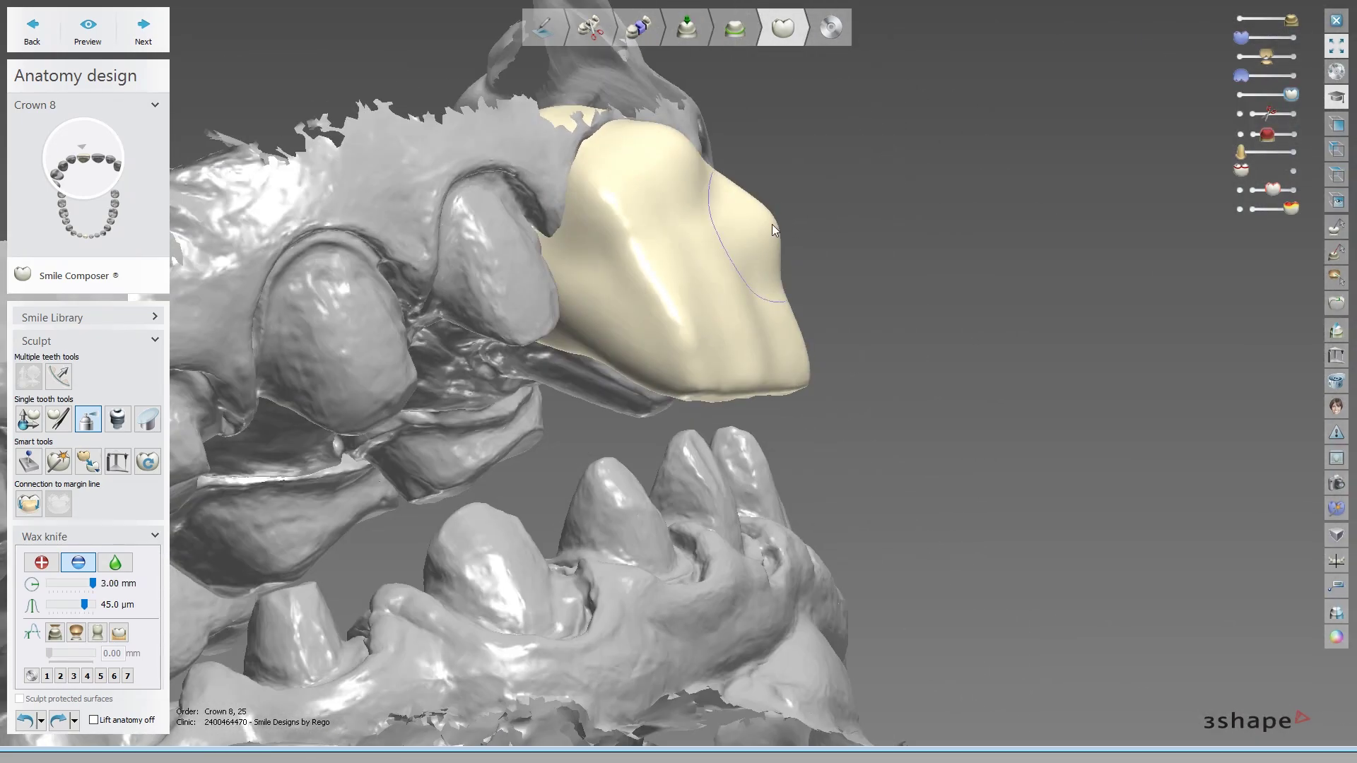
left_click(776, 283)
scroll(758, 224, "up", 4)
key("2")
mouse_move(757, 223)
right_mouse_down()
mouse_move(773, 278)
mouse_move(700, 333)
right_mouse_up()
scroll(699, 333, "down", 3)
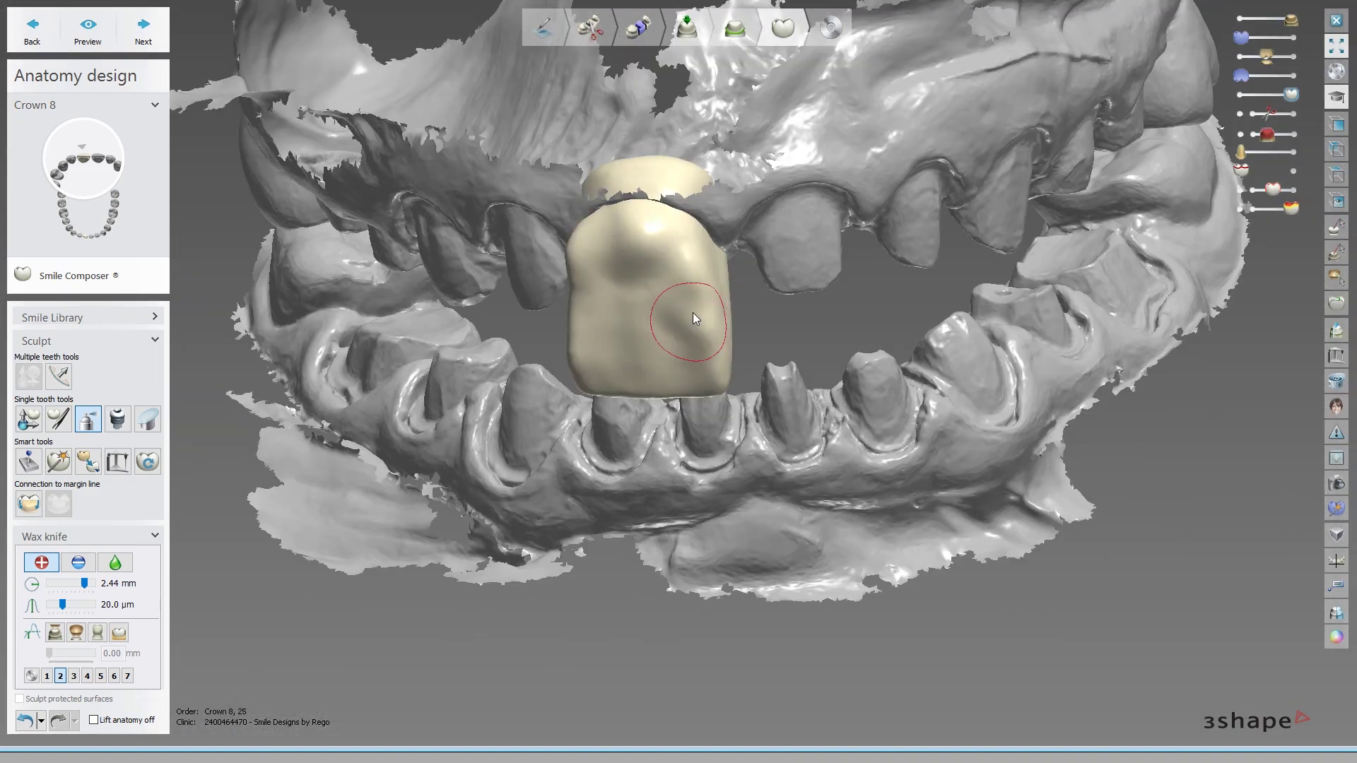
scroll(692, 312, "up", 4)
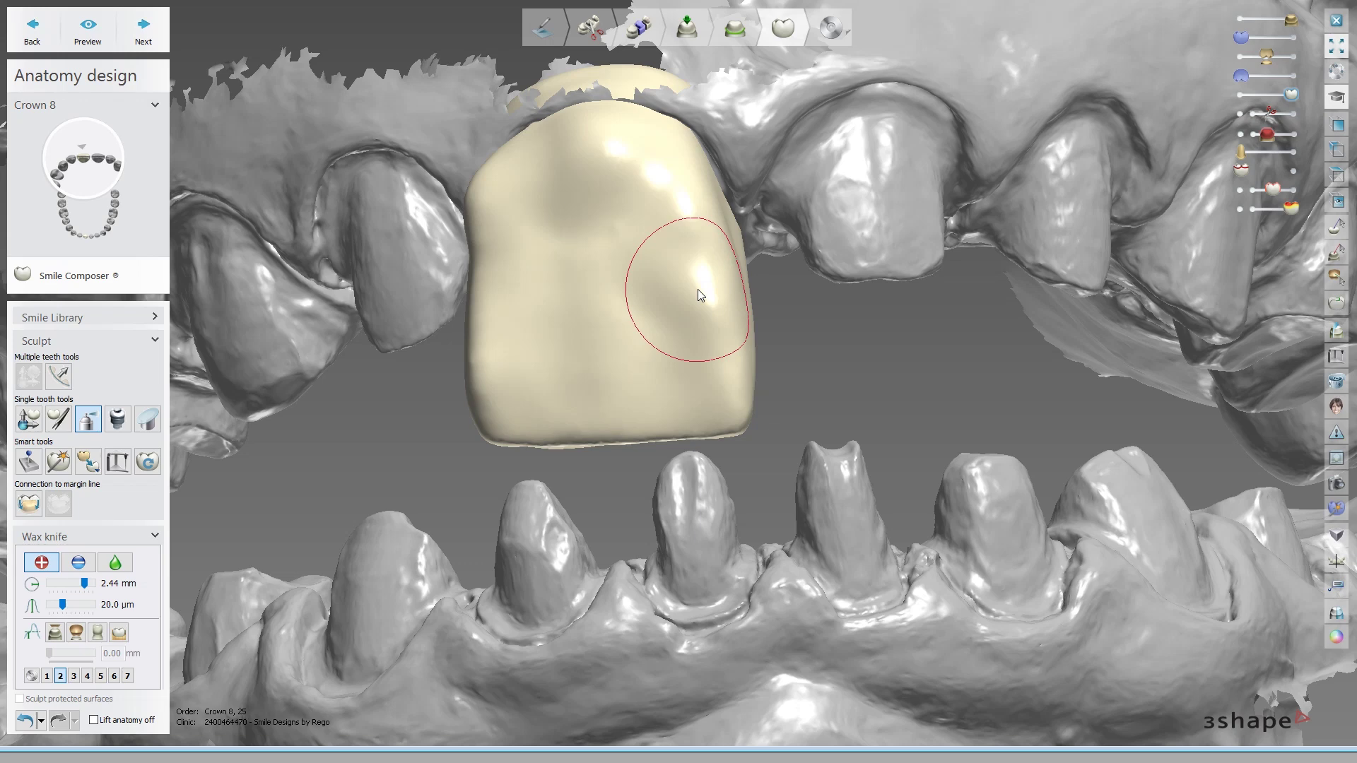
scroll(697, 290, "down", 5)
mouse_move(698, 290)
right_mouse_down()
mouse_move(722, 325)
mouse_move(730, 304)
mouse_move(742, 318)
mouse_move(792, 294)
mouse_move(706, 339)
right_mouse_up()
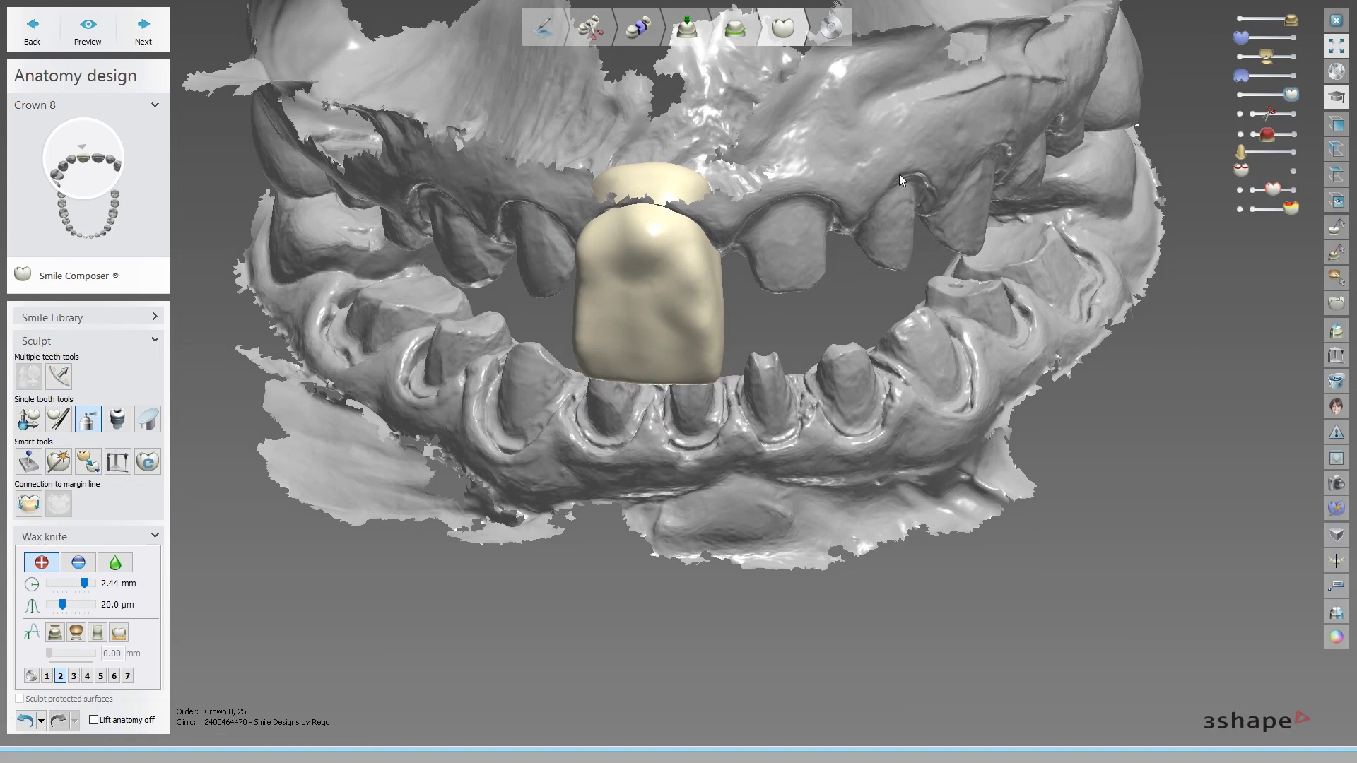
right_click_drag(879, 158, 910, 280)
scroll(910, 275, "down", 3)
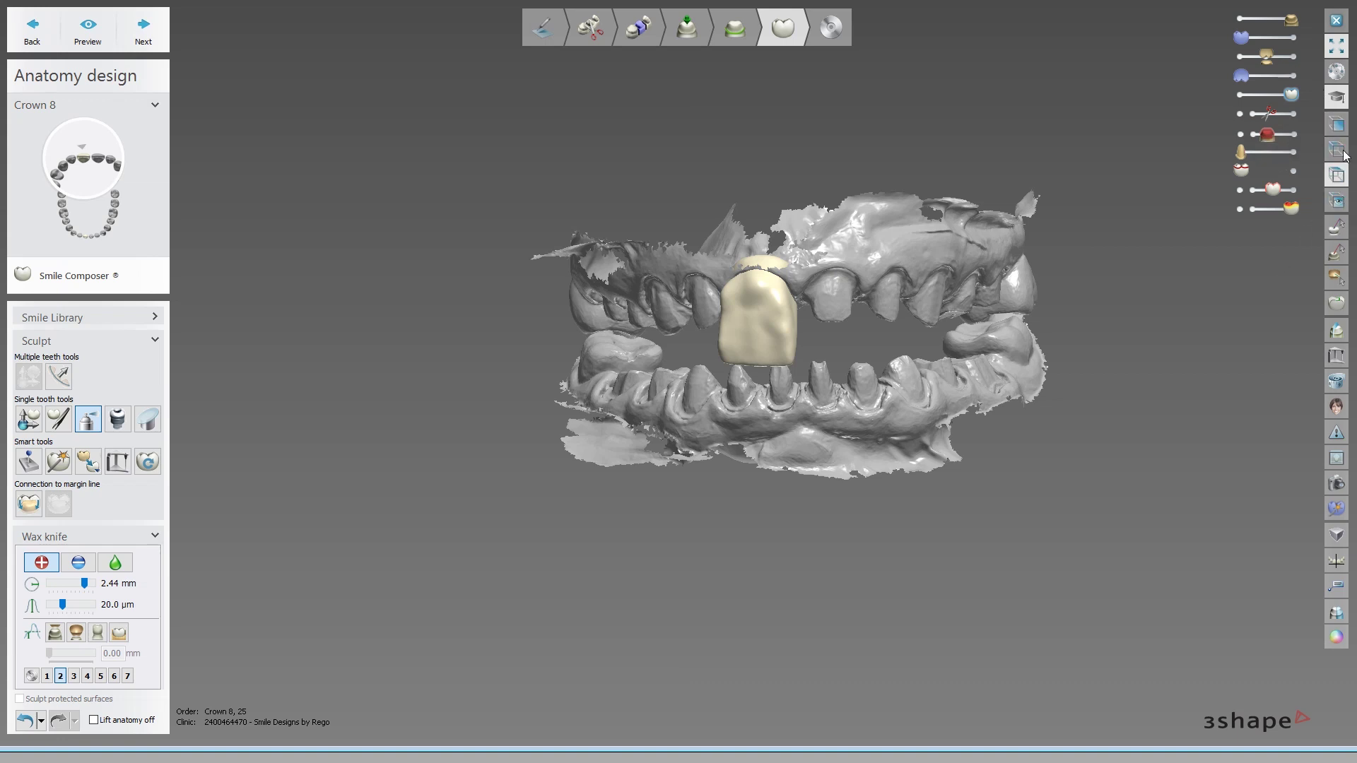
mouse_move(819, 262)
right_mouse_down()
mouse_move(1052, 268)
mouse_move(977, 311)
right_mouse_up()
scroll(984, 264, "down", 3)
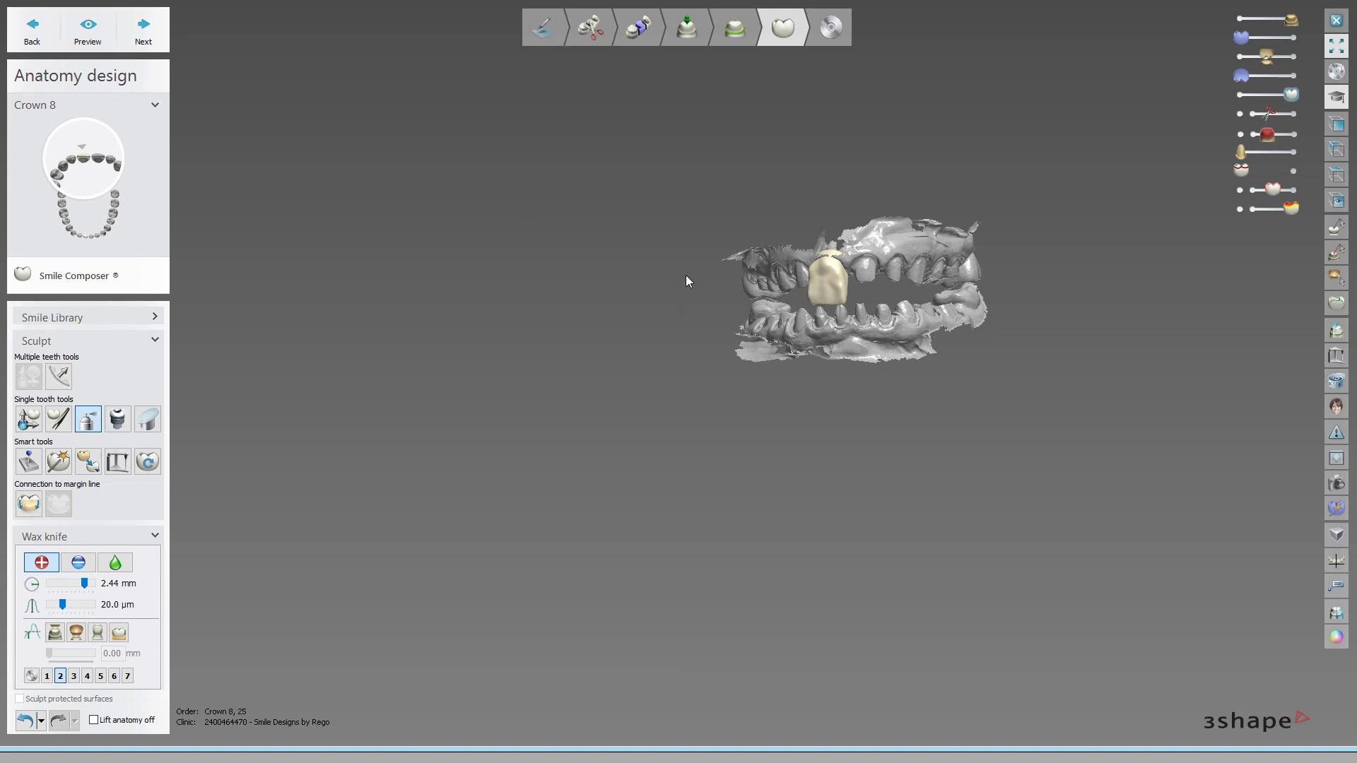
- Switch the design to crown 25 using Tab
key("Tab")
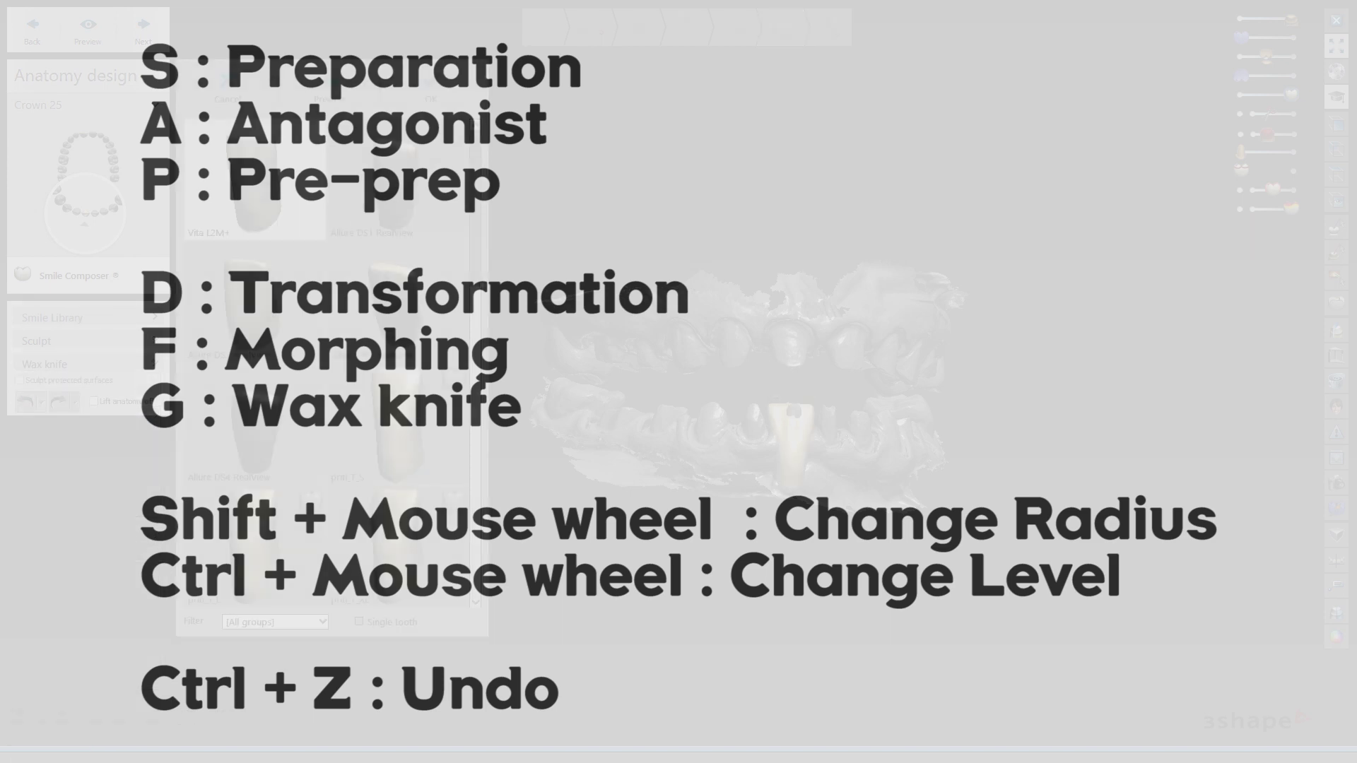
- Accept the selected library tooth for crown 25 and rotate the jaw view
scroll(350, 340, "down", 2)
scroll(373, 385, "down", 2)
scroll(367, 389, "up", 5)
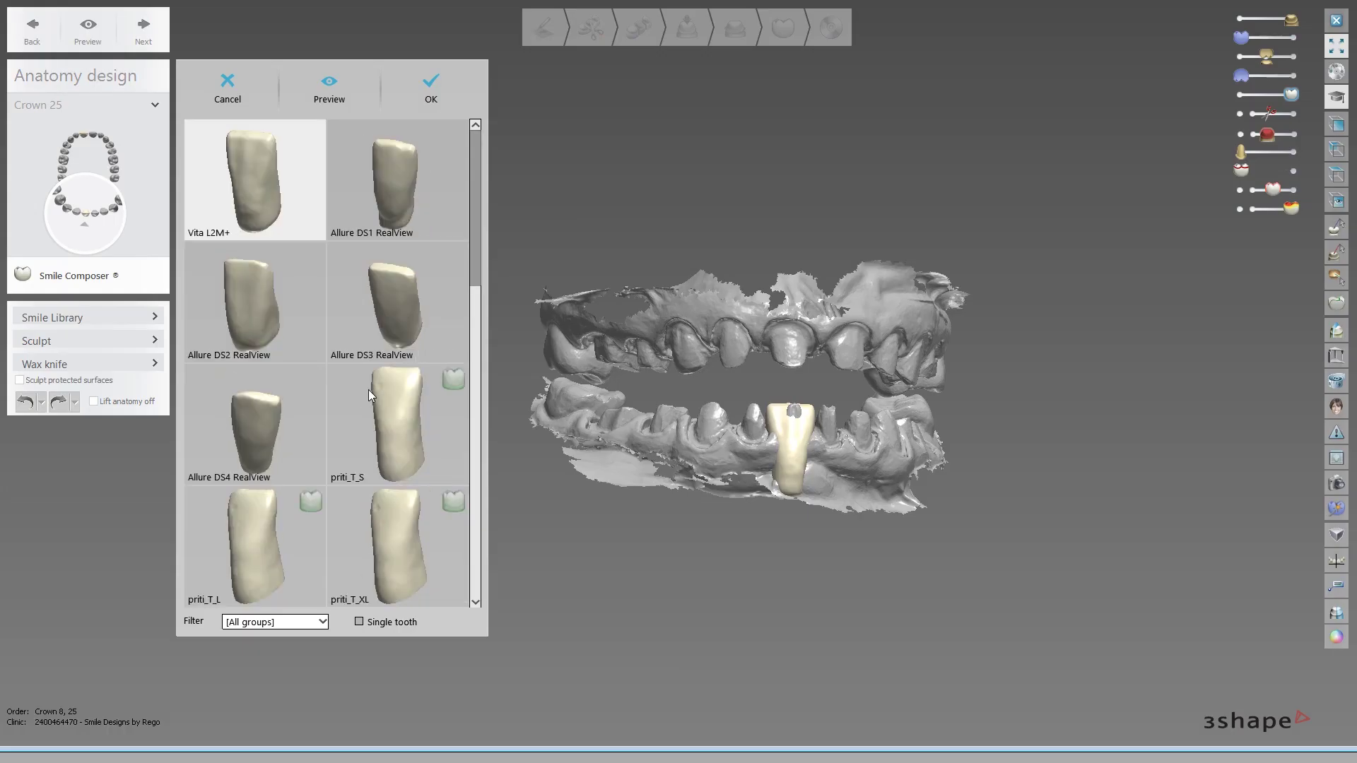
left_click(243, 86)
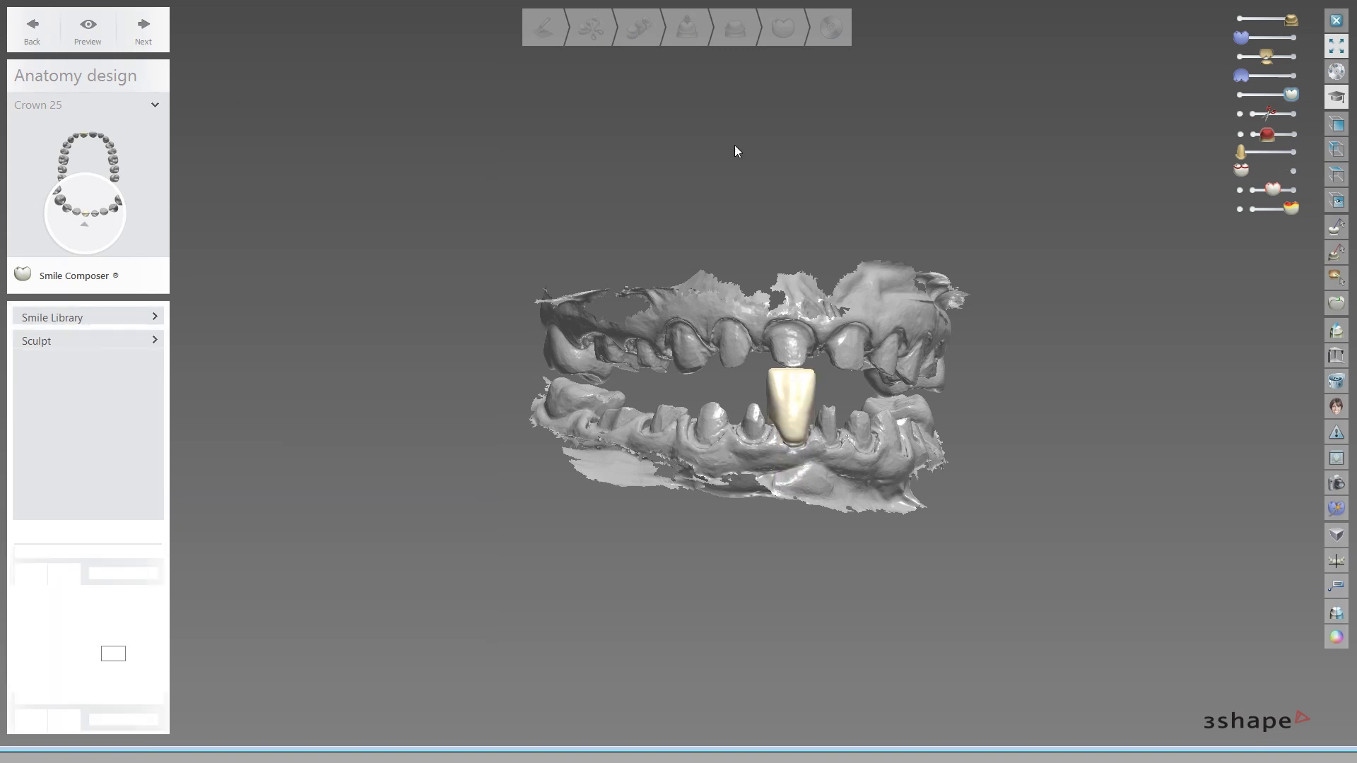
right_click_drag(918, 312, 880, 311)
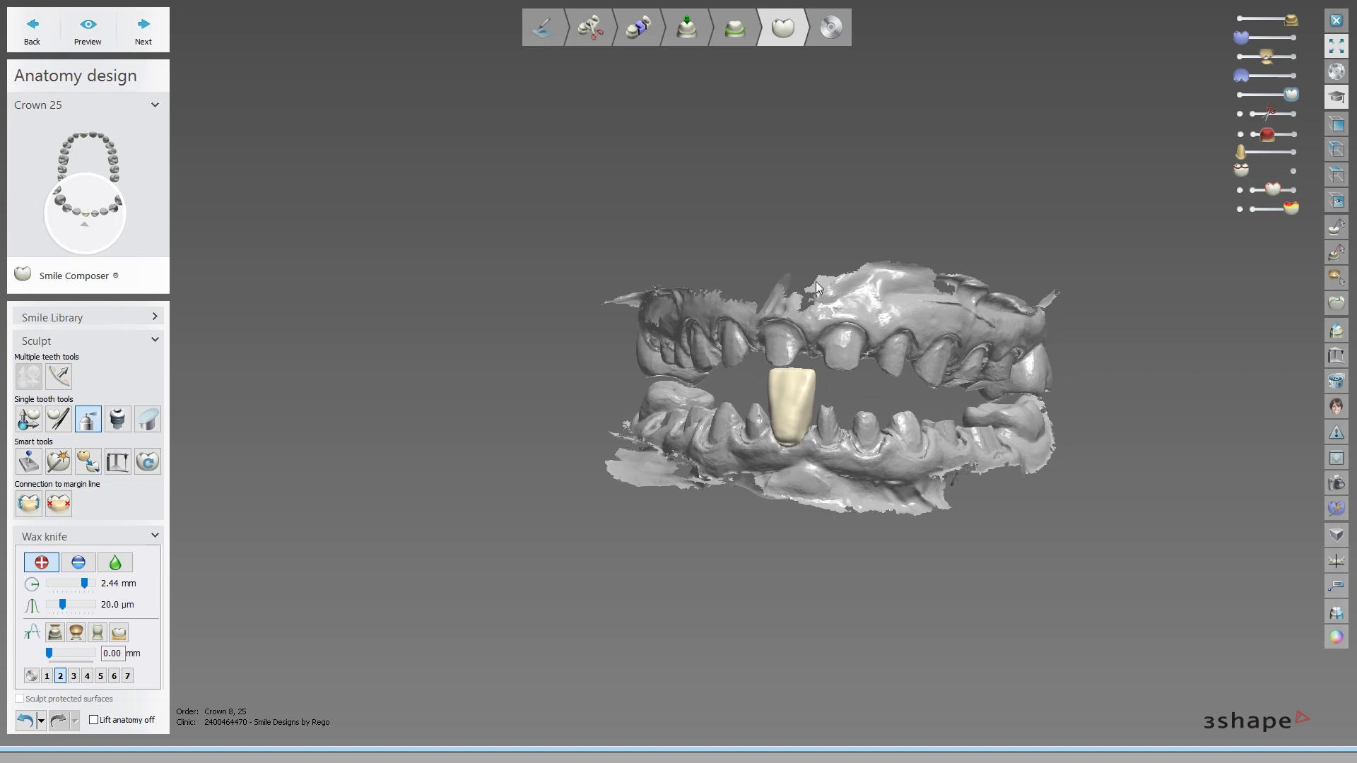
scroll(826, 311, "up", 2)
scroll(838, 341, "up", 3)
right_click_drag(819, 337, 808, 398)
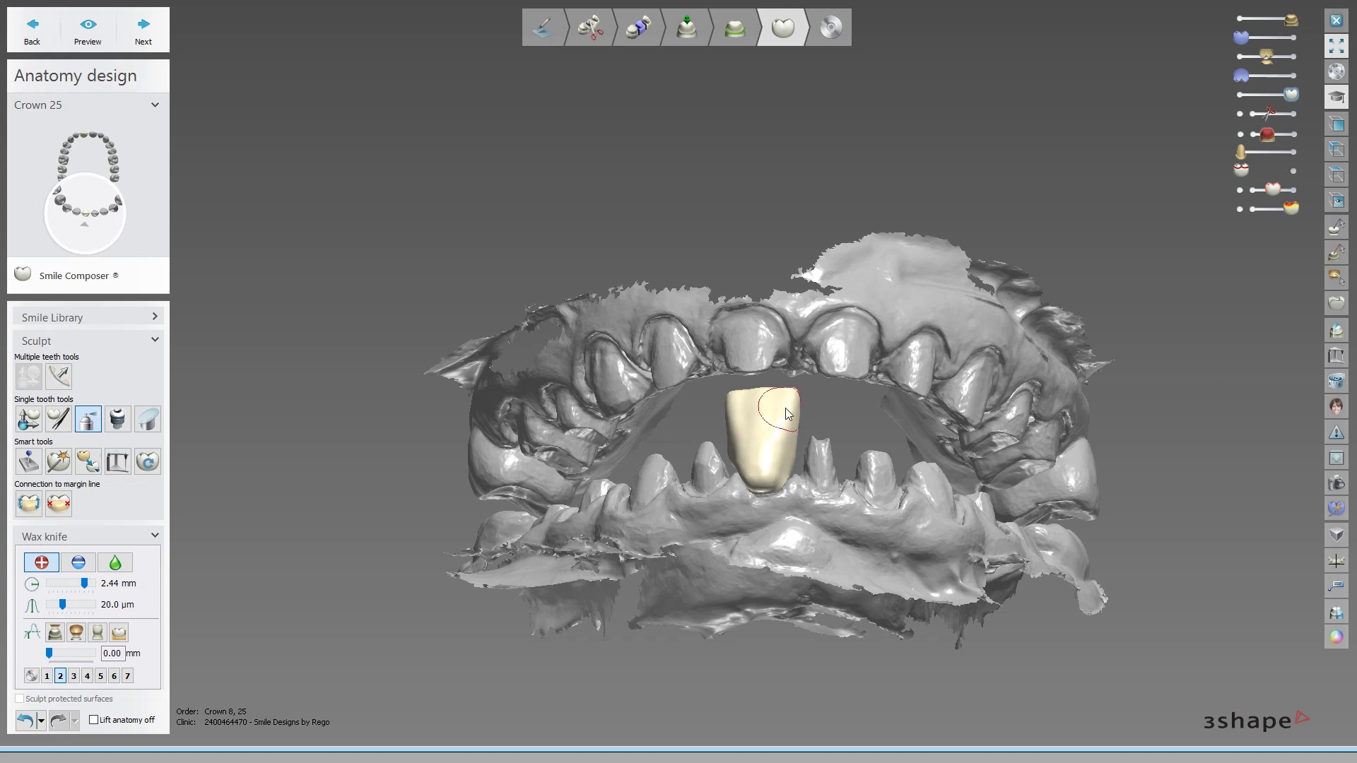
mouse_move(789, 416)
right_mouse_down()
mouse_move(797, 484)
mouse_move(782, 405)
mouse_move(711, 443)
mouse_move(875, 400)
mouse_move(803, 420)
right_mouse_up()
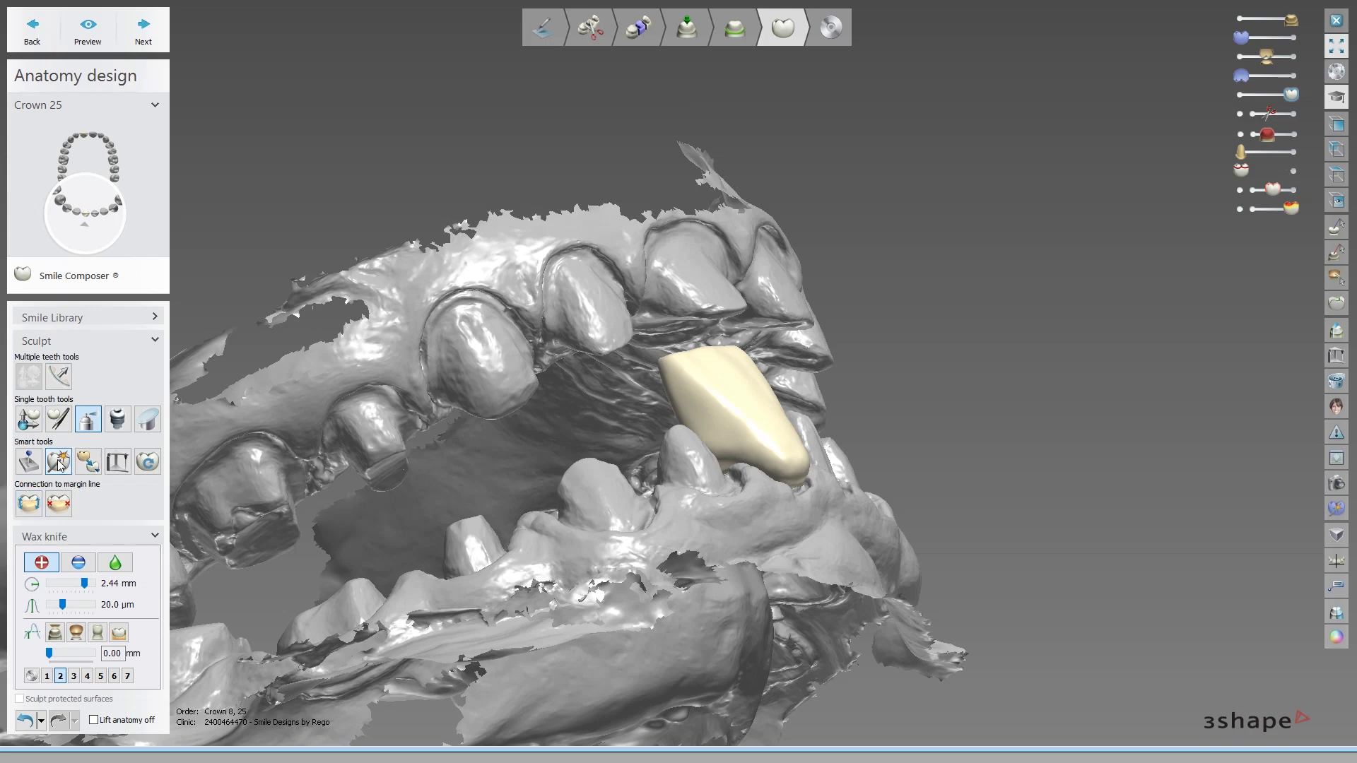
mouse_move(695, 359)
right_mouse_down()
mouse_move(802, 442)
mouse_move(800, 486)
mouse_move(810, 477)
right_mouse_up()
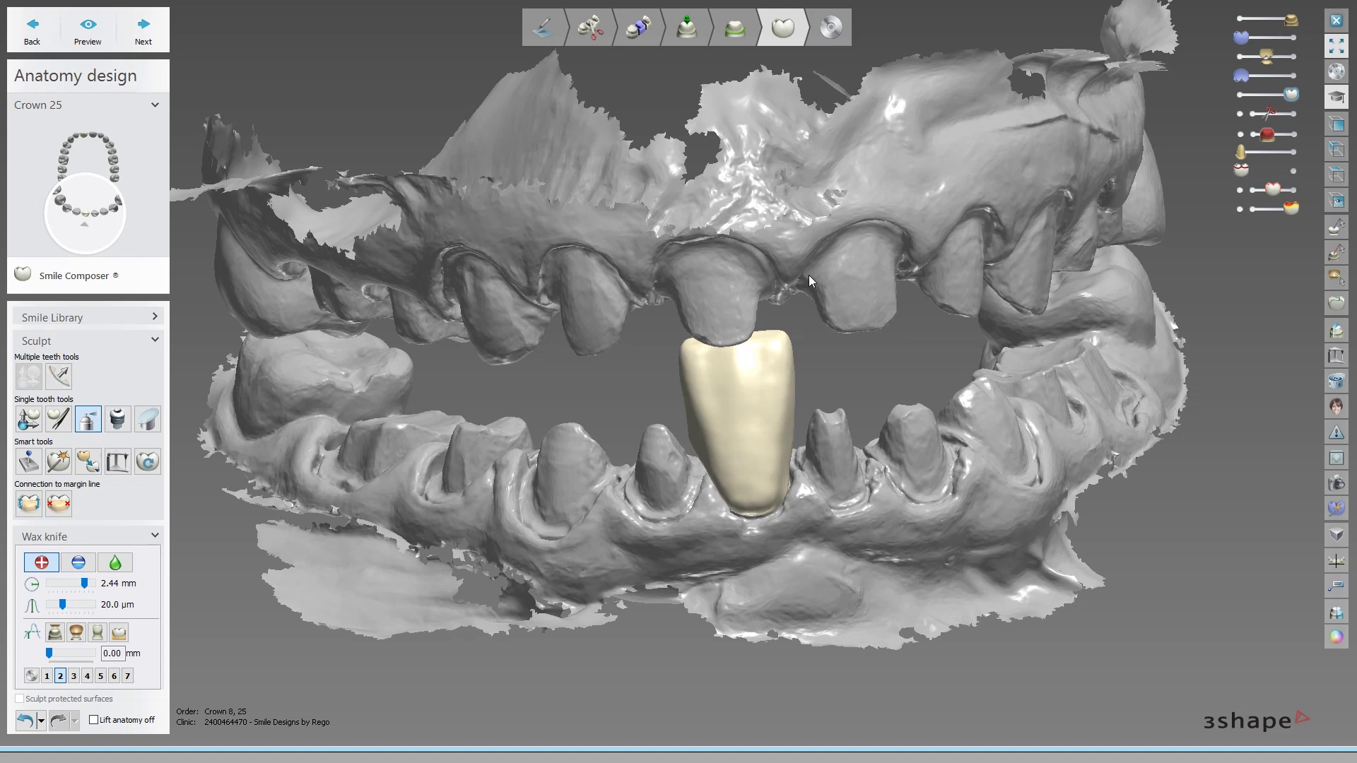
scroll(774, 367, "down", 3)
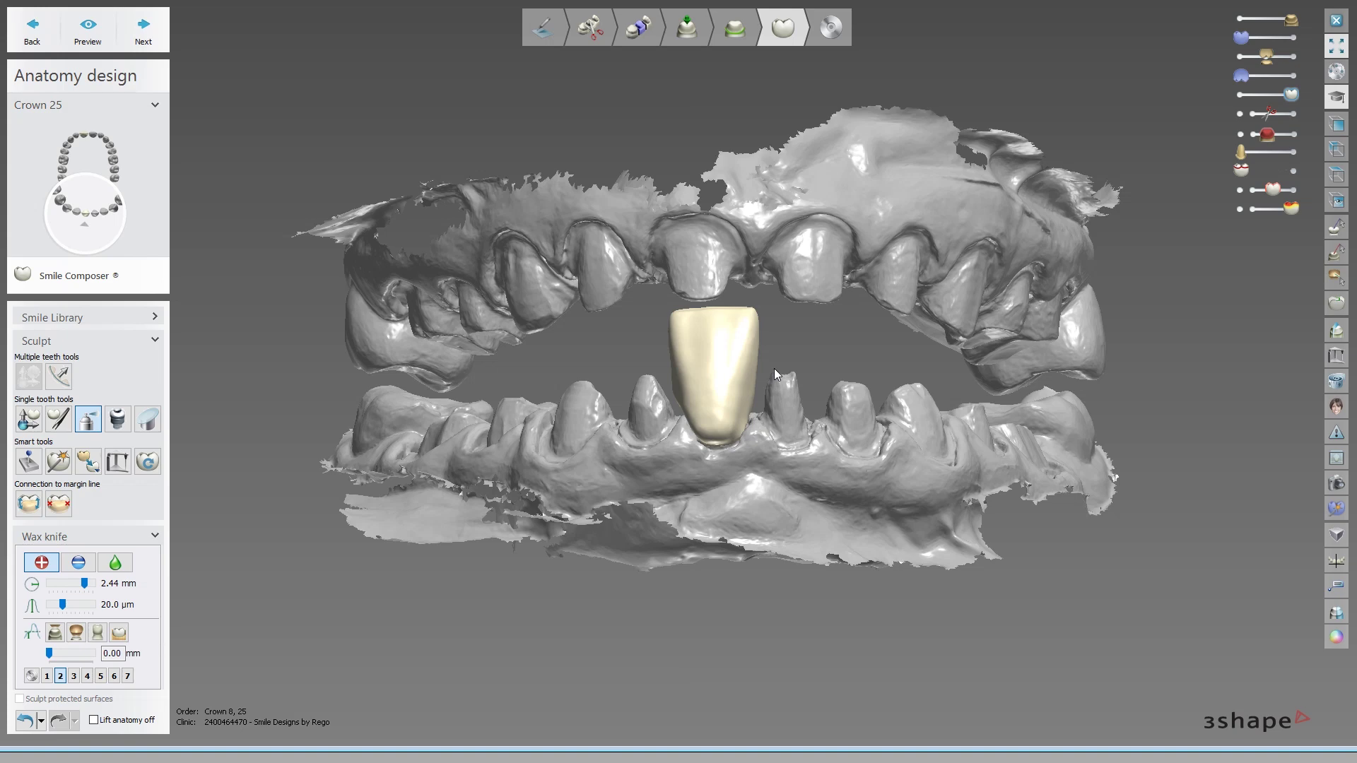
right_click_drag(728, 364, 837, 402)
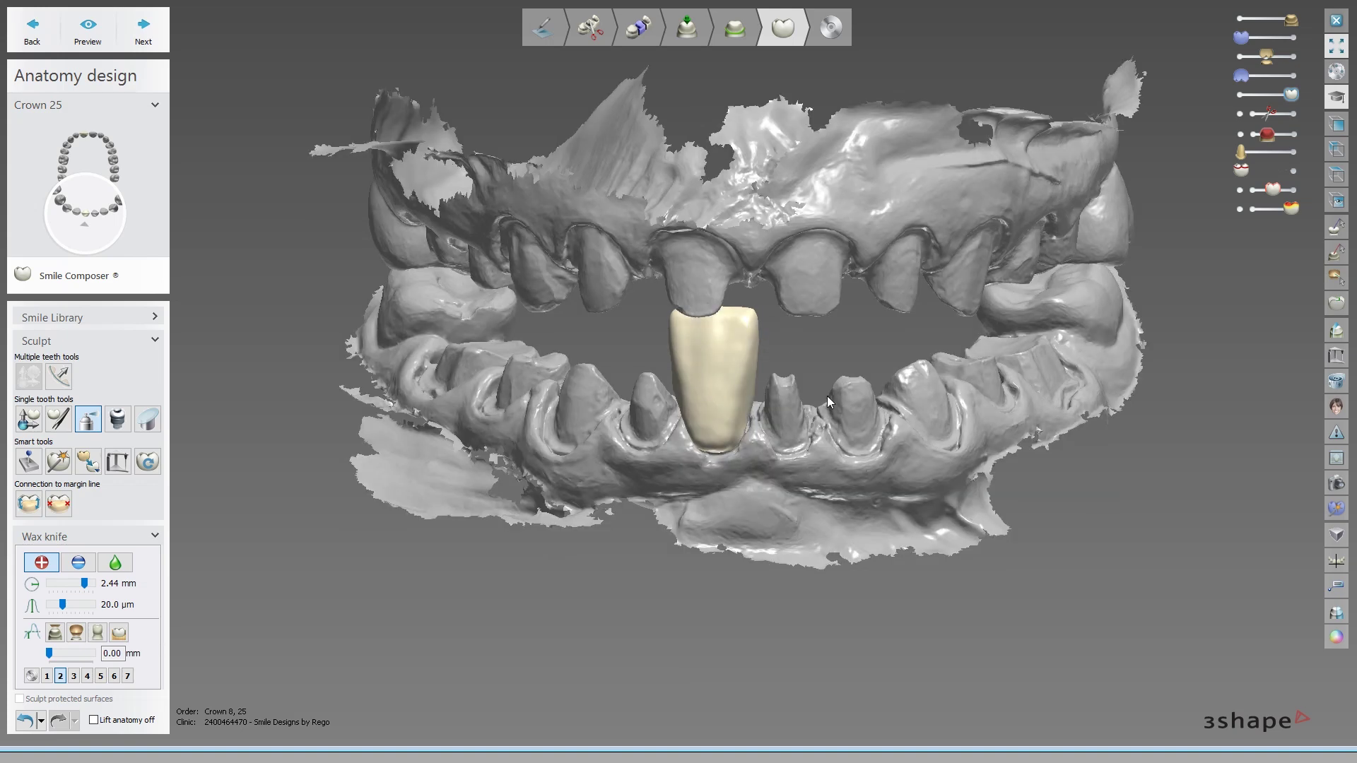